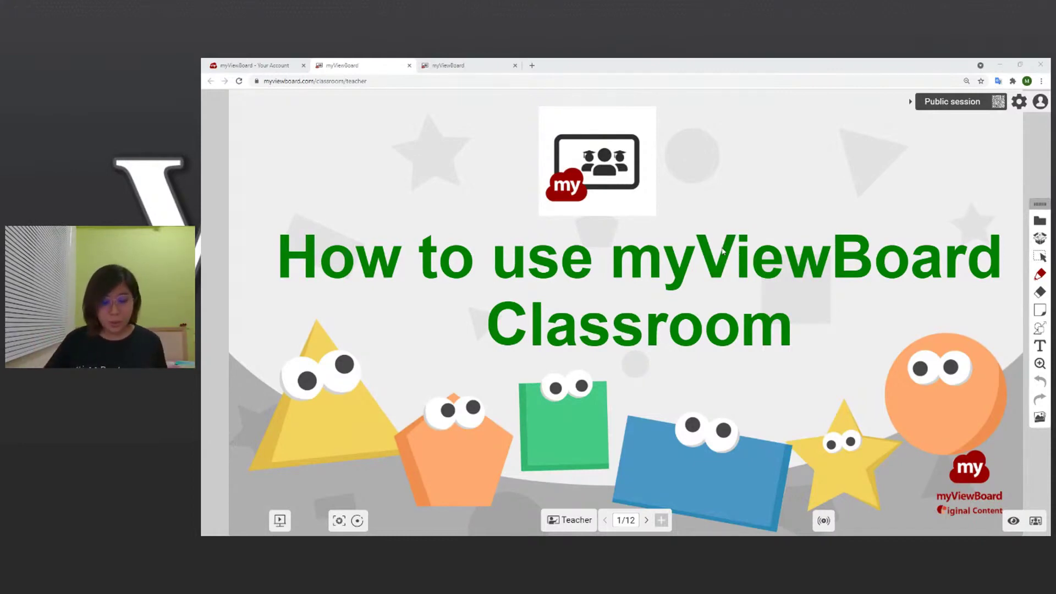
- Go to page 2 and handwrite the labels "1 laptop" and "2 Pen Display" over the desk photo
left_click(646, 520)
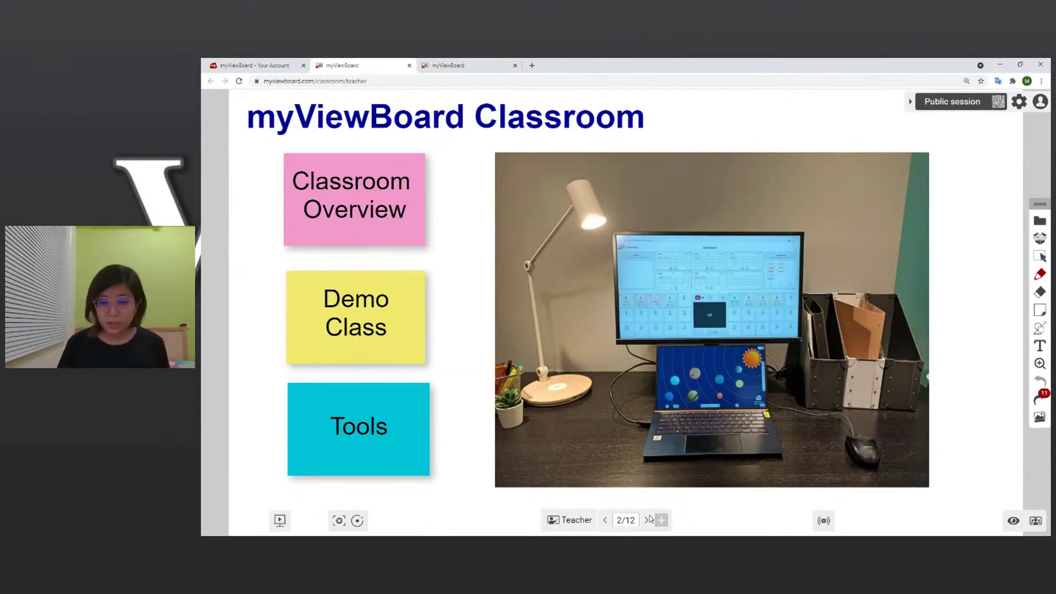
left_click_drag(825, 269, 823, 303)
left_click_drag(782, 375, 799, 397)
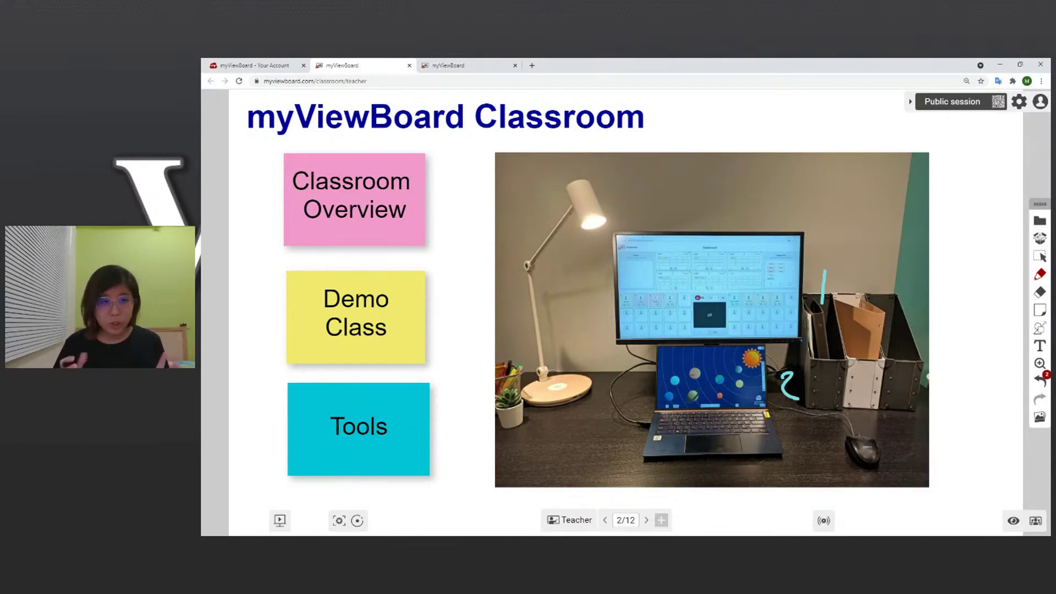
mouse_move(842, 271)
left_mouse_down()
mouse_move(840, 295)
mouse_move(870, 311)
mouse_move(904, 302)
left_mouse_up()
left_click_drag(911, 300, 920, 308)
mouse_move(820, 372)
left_mouse_down()
mouse_move(821, 401)
mouse_move(827, 381)
mouse_move(840, 396)
left_mouse_up()
left_click_drag(854, 398, 864, 387)
left_click_drag(804, 415, 807, 439)
left_click_drag(825, 434, 828, 423)
mouse_move(845, 422)
left_mouse_down()
mouse_move(835, 437)
mouse_move(869, 422)
left_mouse_up()
mouse_move(888, 419)
left_mouse_down()
mouse_move(883, 426)
mouse_move(902, 420)
left_mouse_up()
left_click_drag(904, 422, 908, 441)
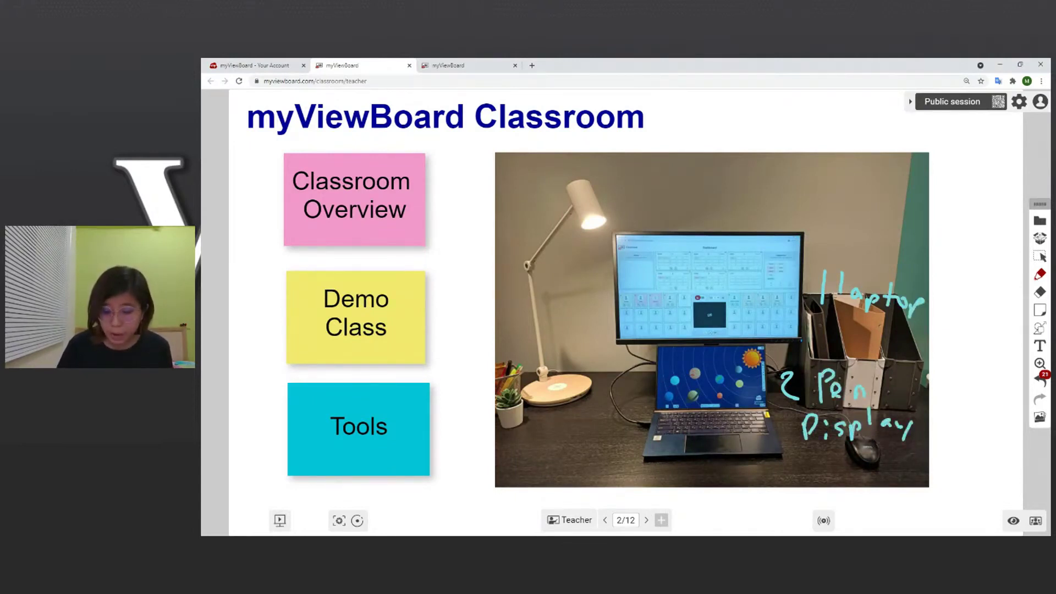
- Handwrite the model number "ID1330" beneath the "Pen Display" label on the desk photo
left_click_drag(804, 453, 815, 474)
mouse_move(816, 452)
left_mouse_down()
mouse_move(825, 461)
mouse_move(817, 474)
mouse_move(847, 469)
left_mouse_up()
left_click_drag(873, 447, 865, 467)
mouse_move(883, 447)
left_mouse_down()
mouse_move(885, 466)
mouse_move(918, 453)
left_mouse_up()
left_click_drag(852, 451, 863, 448)
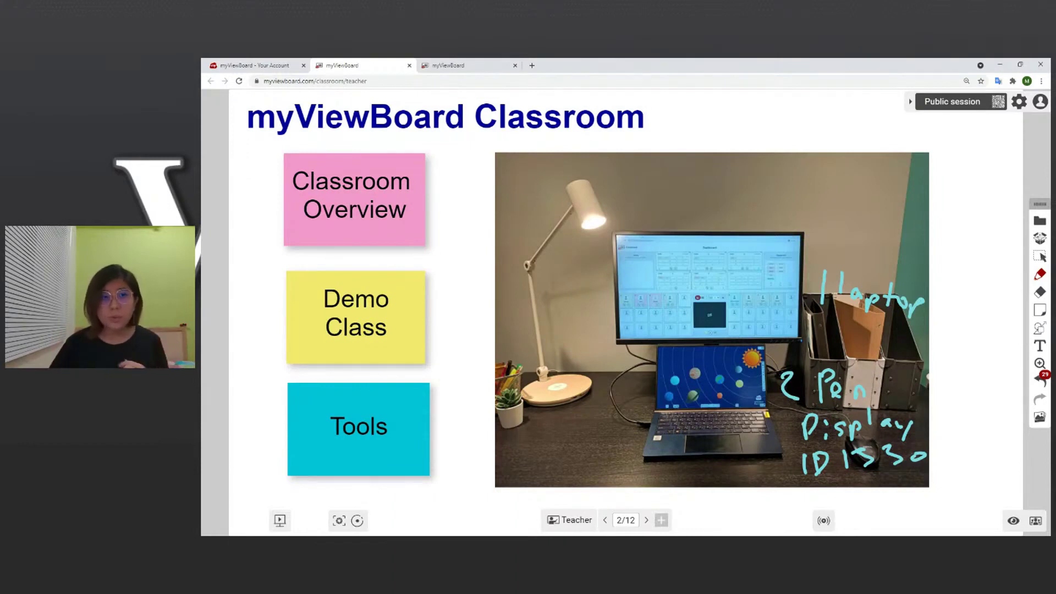
- Go to page 3, open the screen recording source selection, and cancel it without recording
left_click(647, 521)
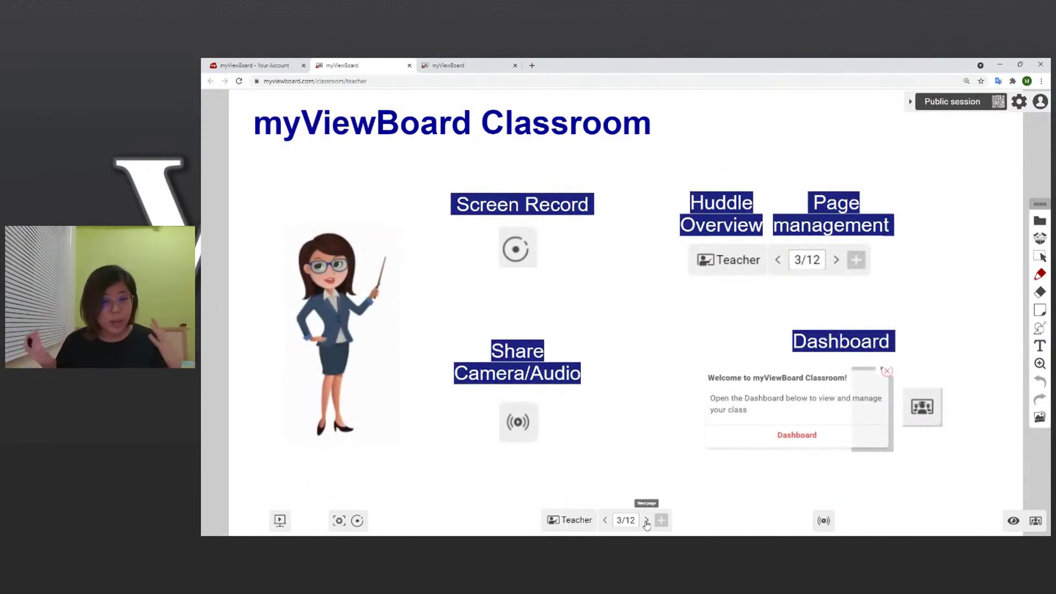
left_click(357, 521)
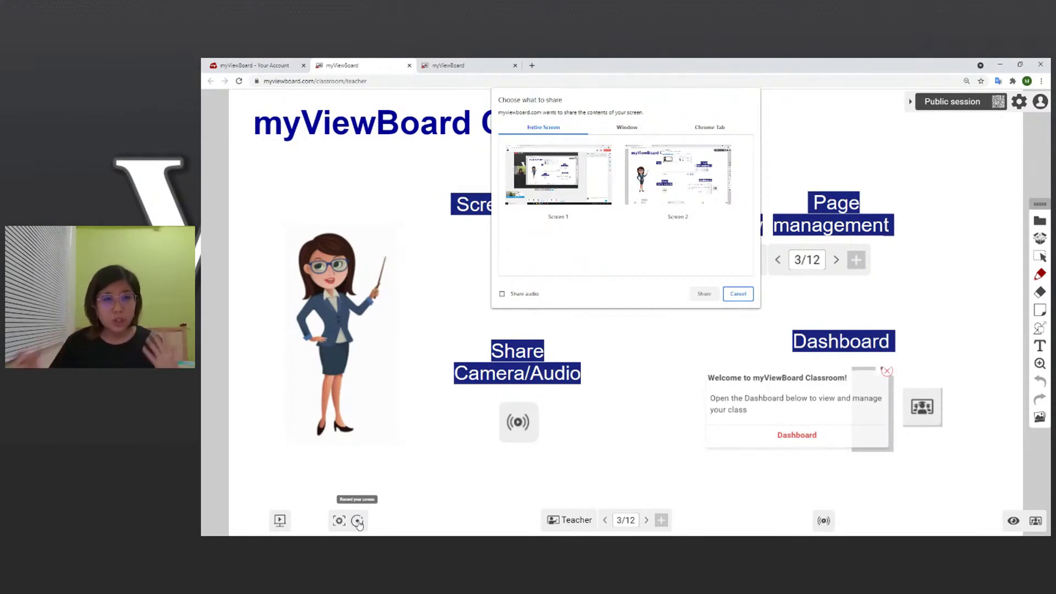
left_click(738, 294)
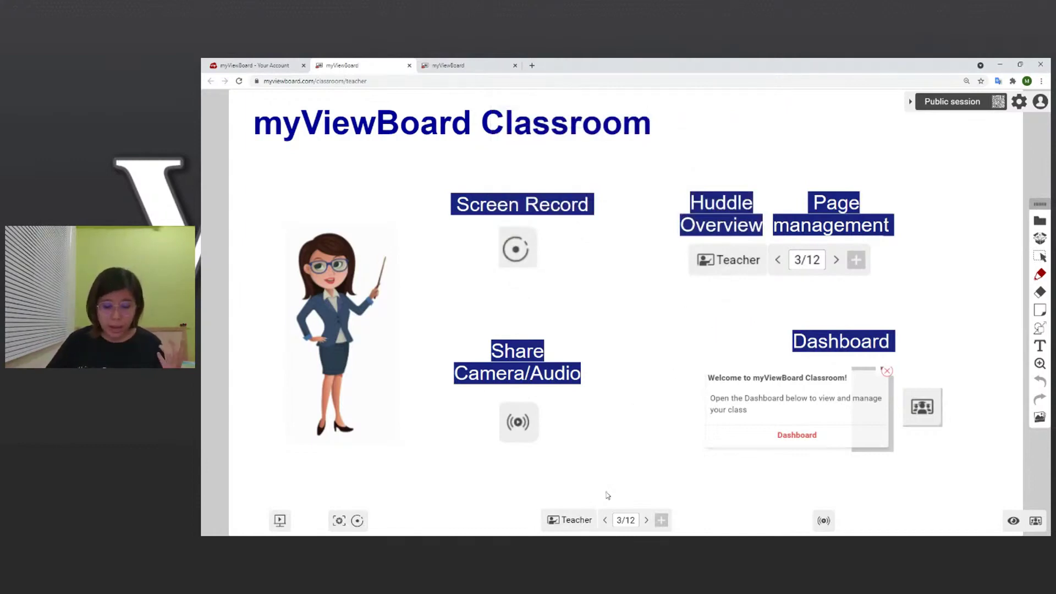
- View the Huddle Overview and the overview of all lesson pages, closing each one
left_click(581, 525)
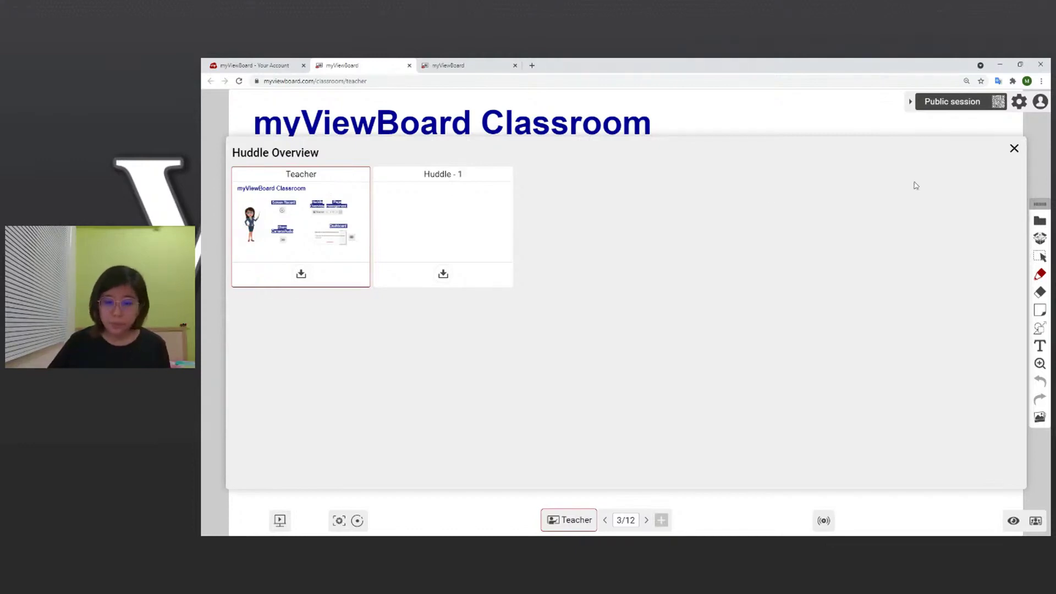
left_click(1015, 148)
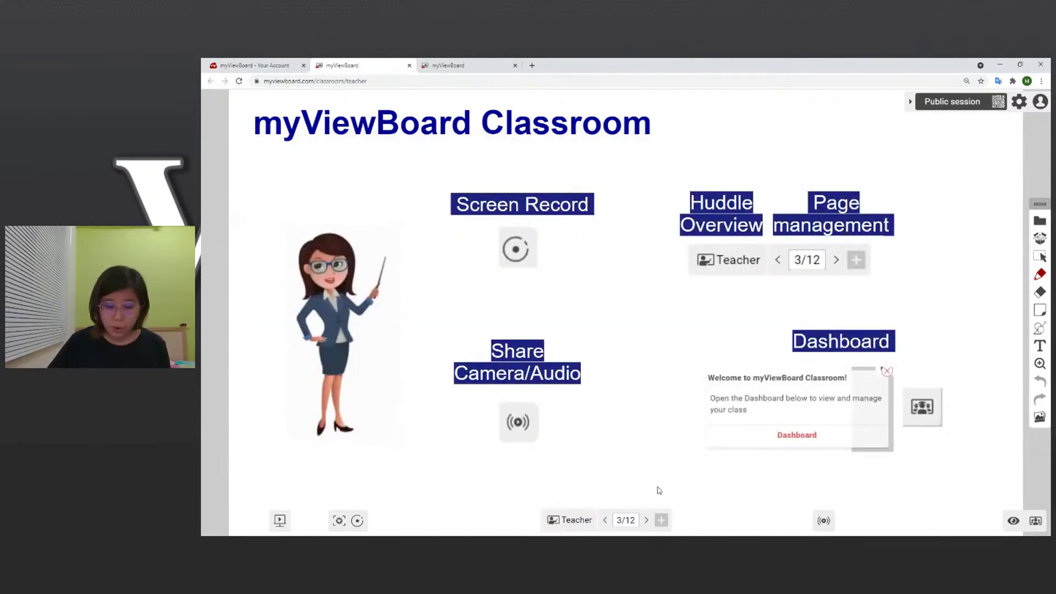
left_click(631, 521)
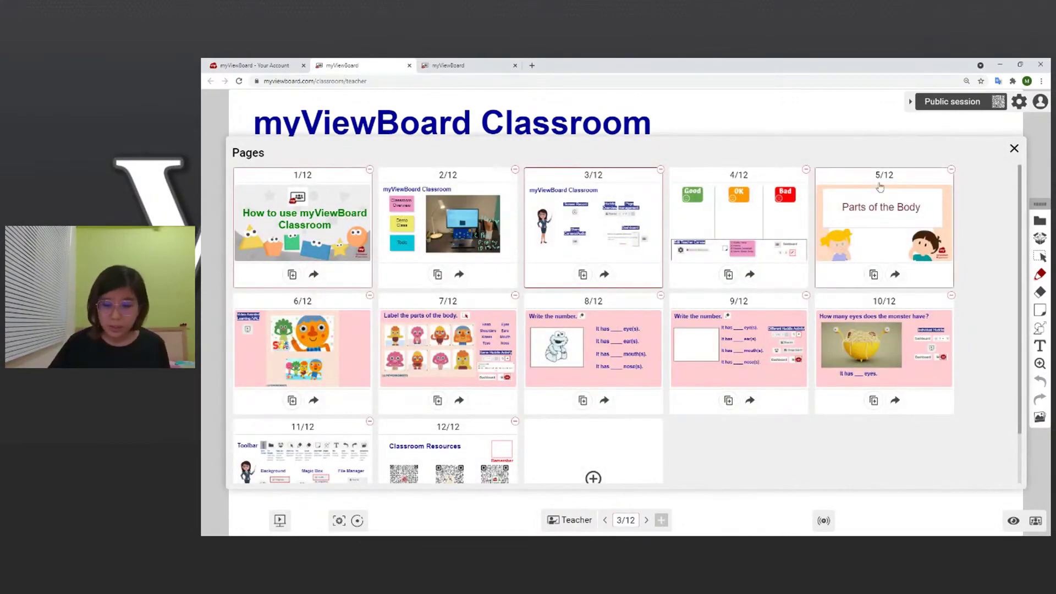
left_click(1016, 151)
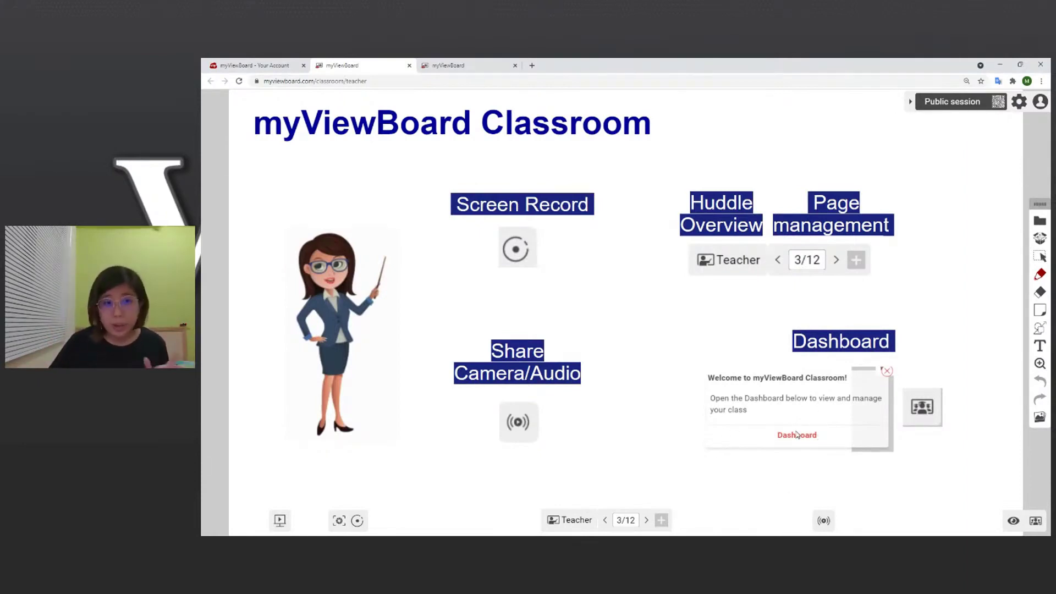
- View the class Dashboard and return to the teacher canvas
left_click(1036, 522)
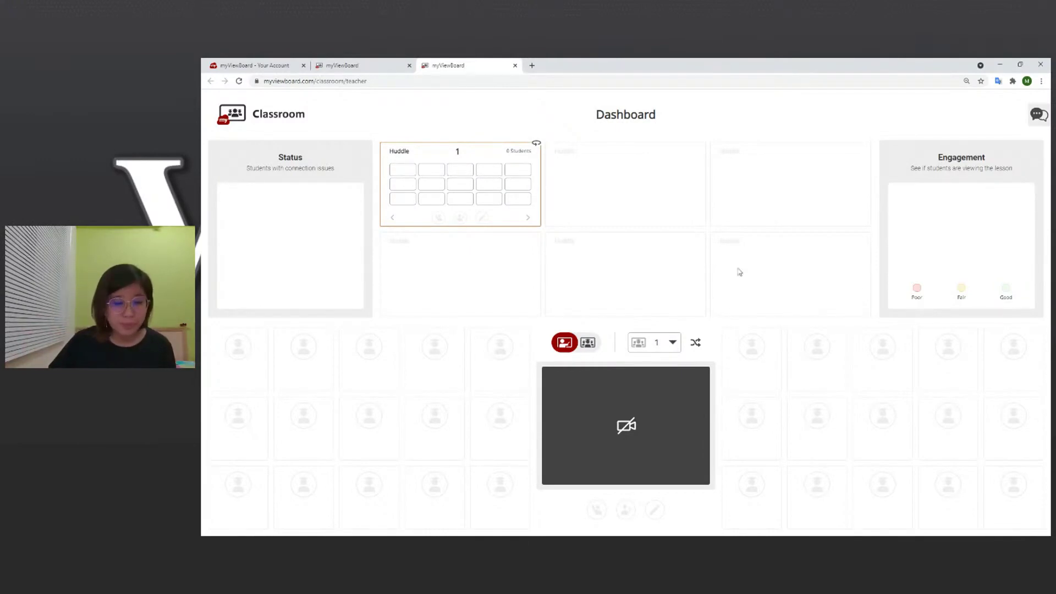
left_click(370, 69)
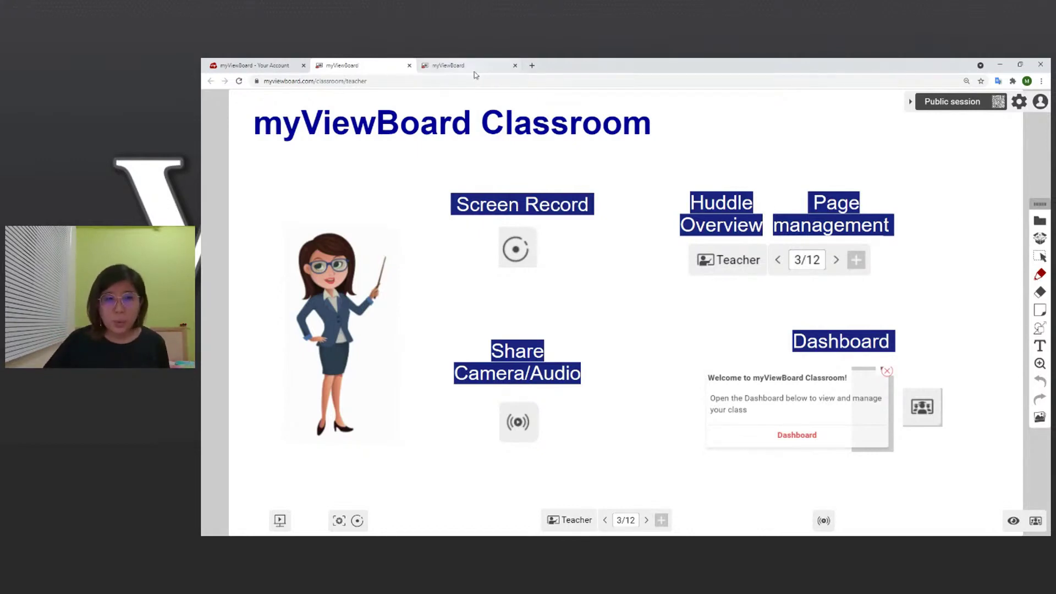
- Copy the student link from the Join Classroom details and open it in a new browser tab
left_click(983, 108)
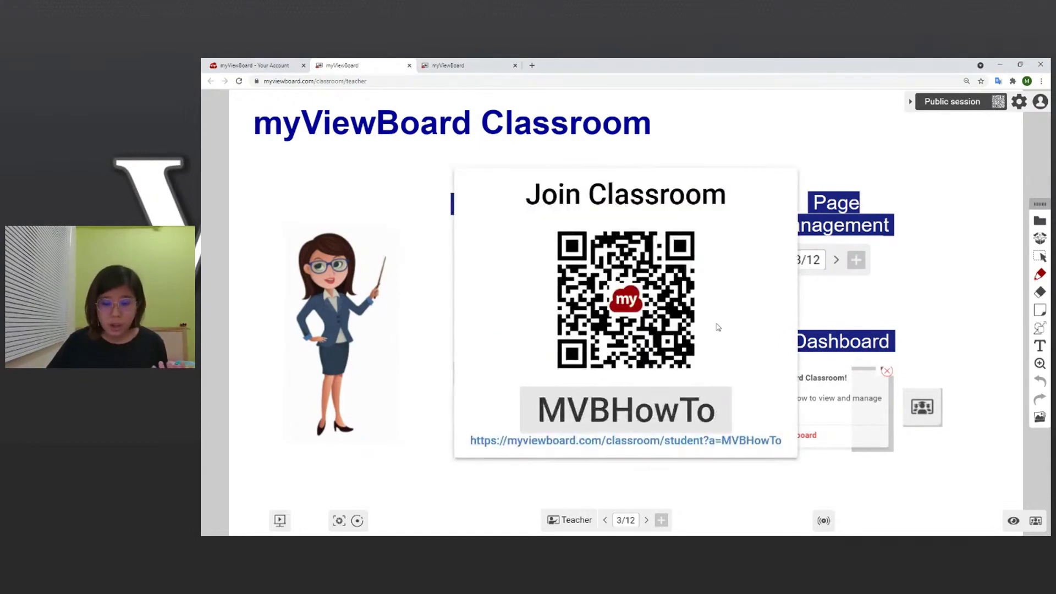
left_click(635, 442)
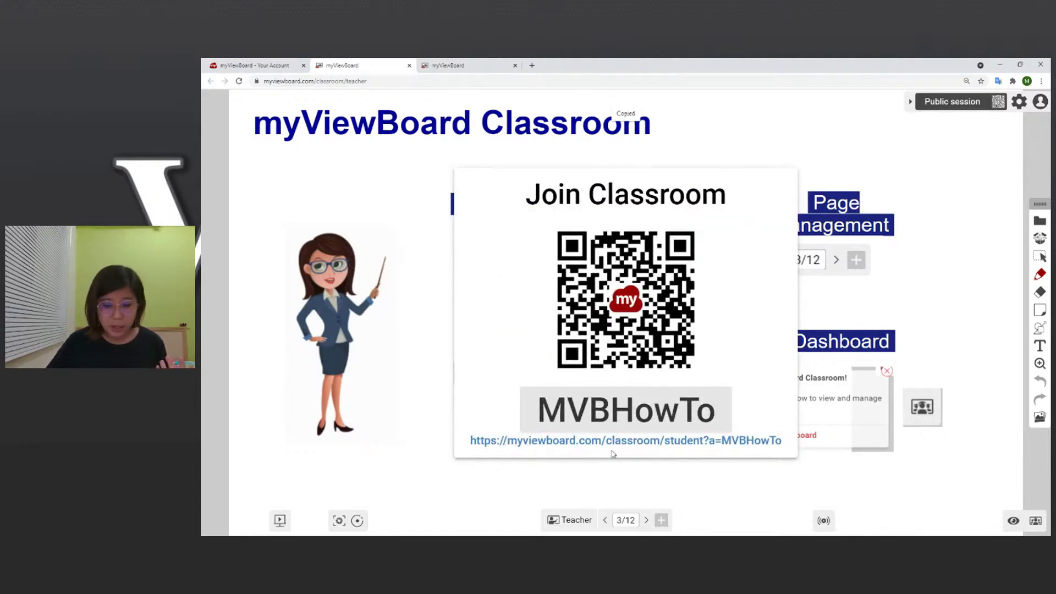
left_click(717, 113)
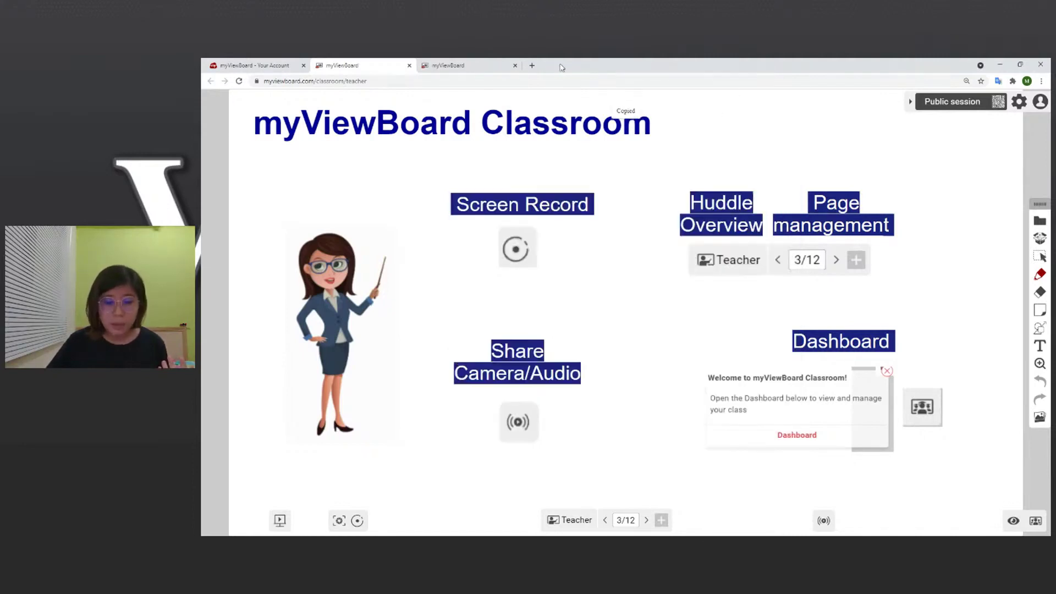
left_click(532, 65)
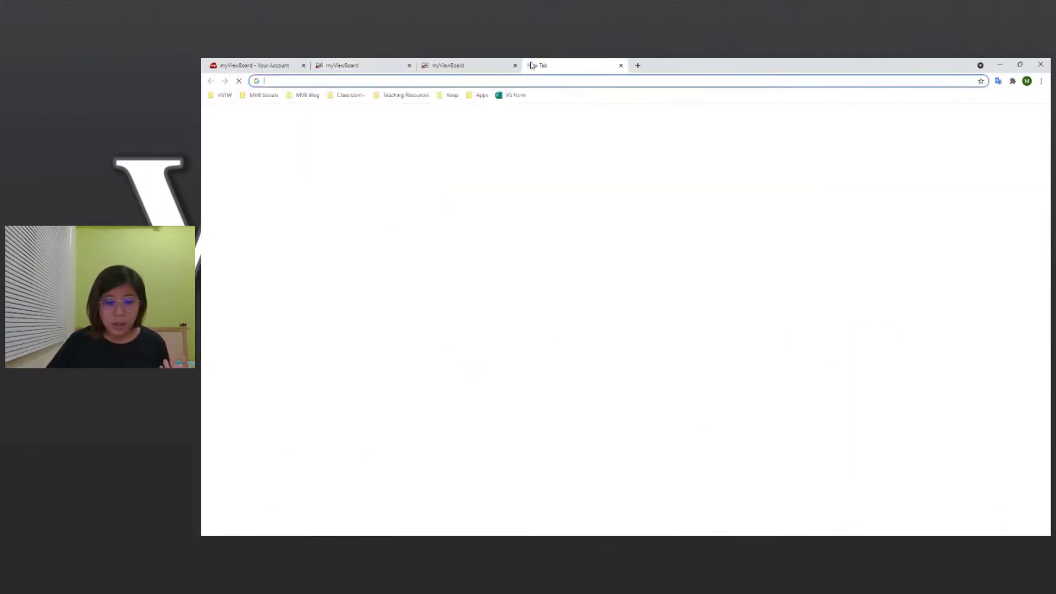
right_click(500, 83)
left_click(544, 155)
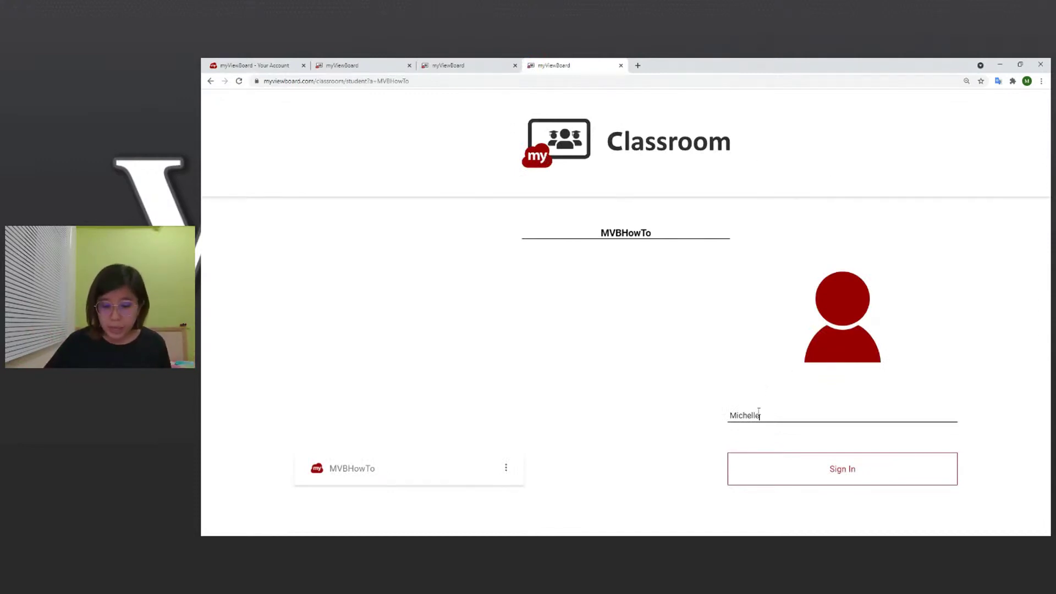
- Sign in to the classroom as a student with the prefilled name and display the student Chat options
left_click_drag(781, 421, 715, 428)
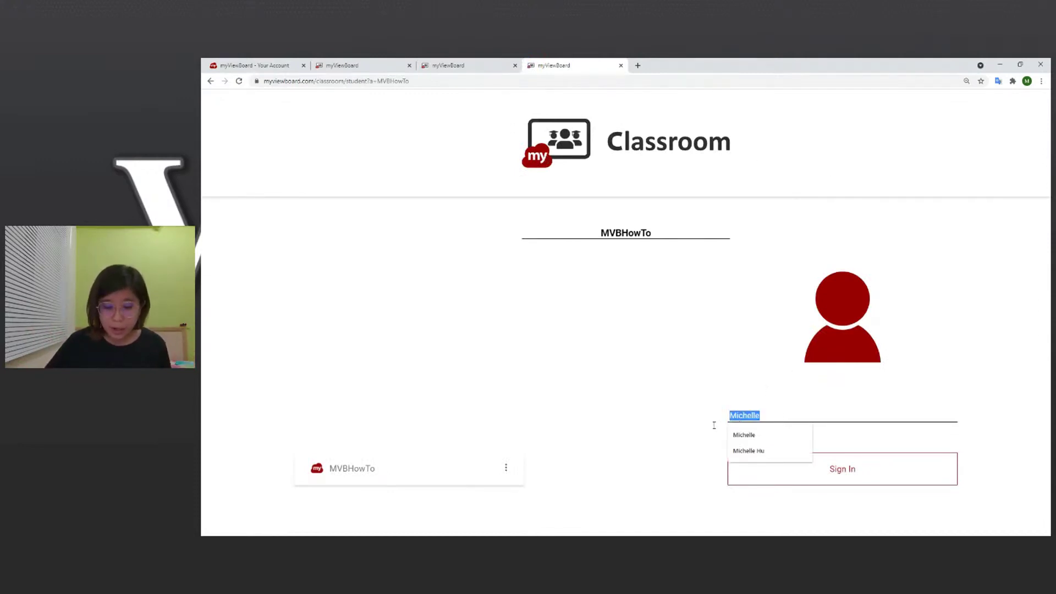
left_click(915, 397)
left_click(881, 472)
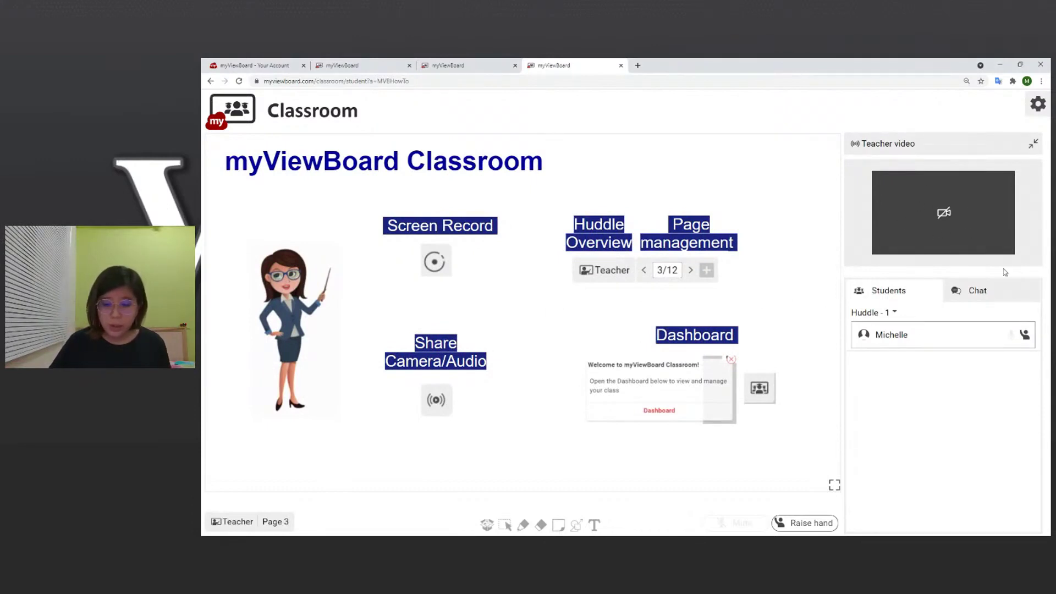
left_click(993, 289)
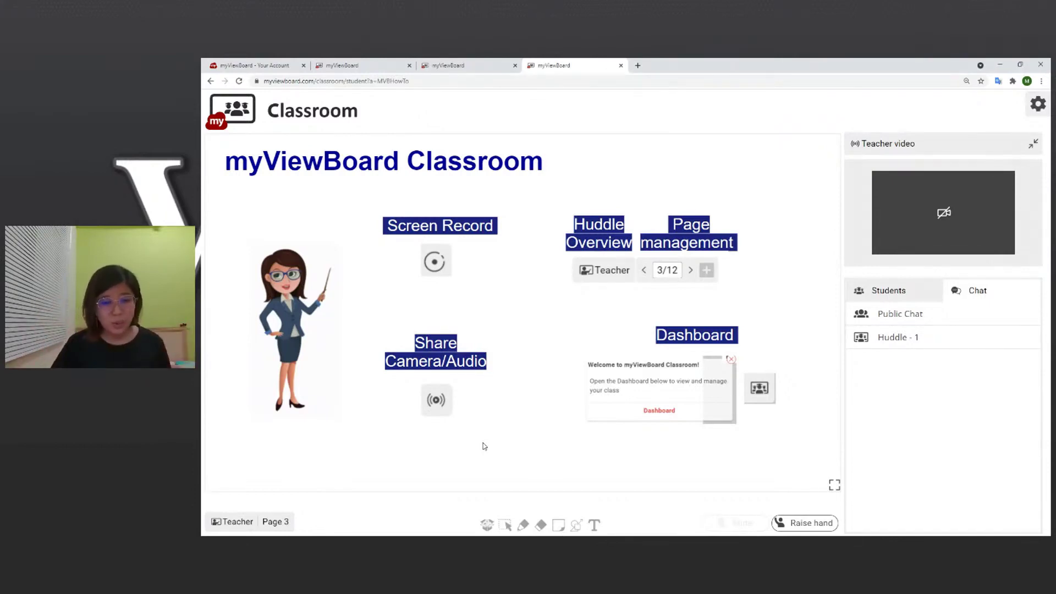
- Return to the teacher canvas, start sharing camera and audio, and turn off both the microphone and the camera
left_click(399, 70)
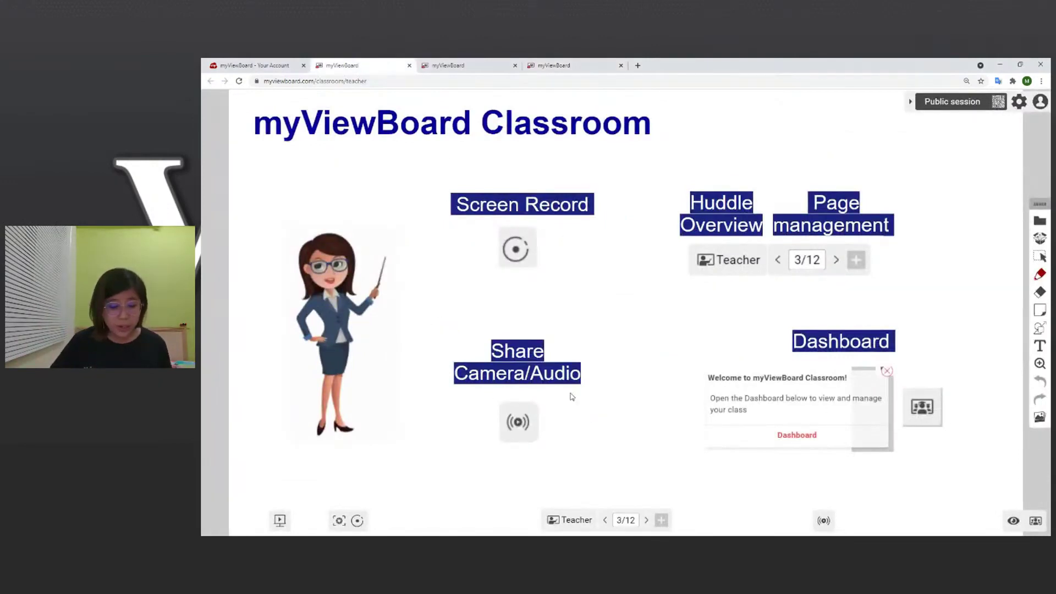
left_click(827, 523)
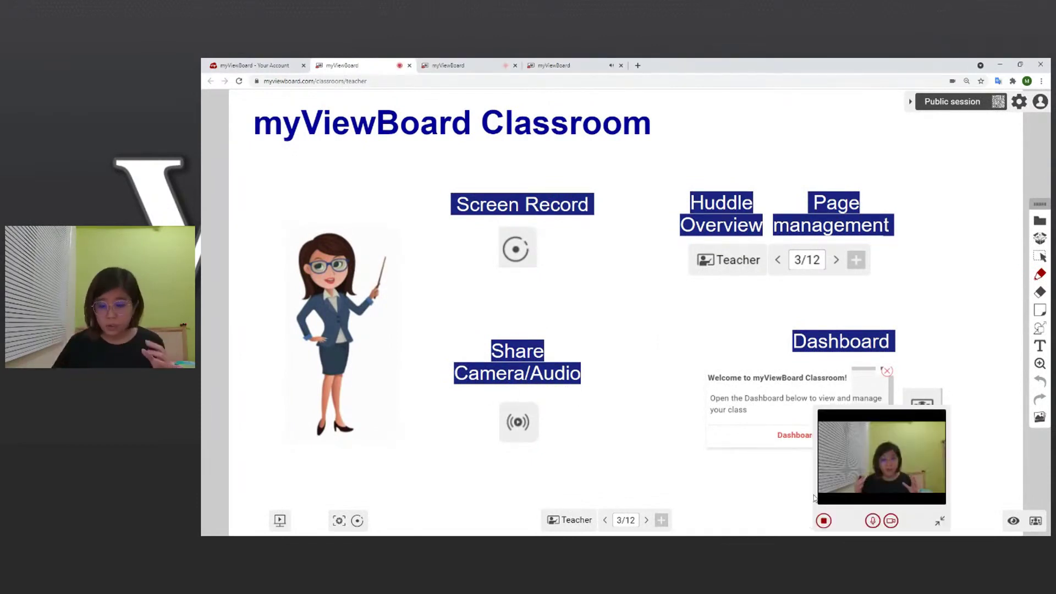
left_click(876, 524)
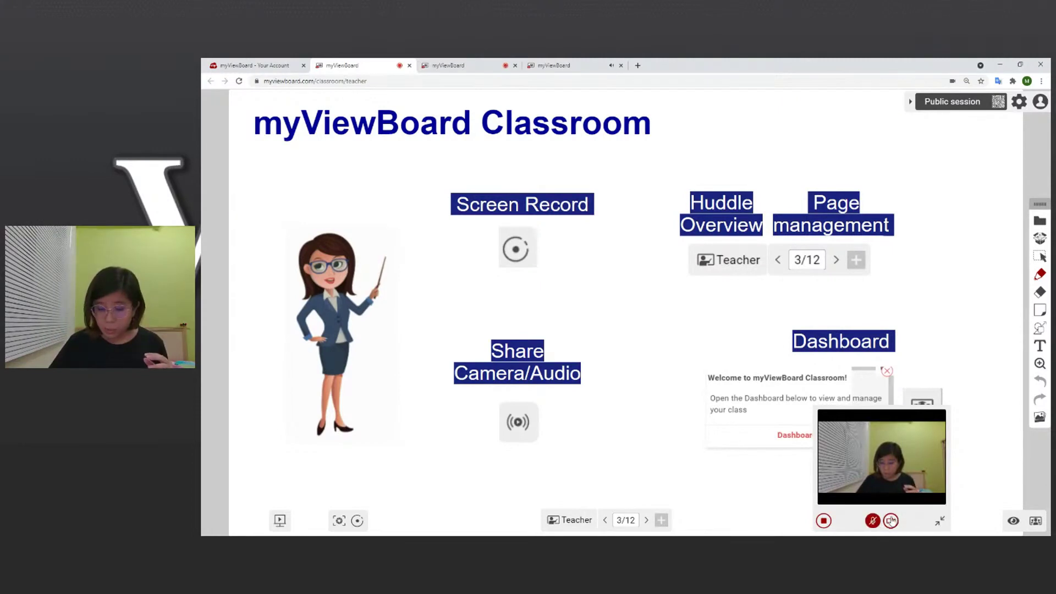
left_click(891, 521)
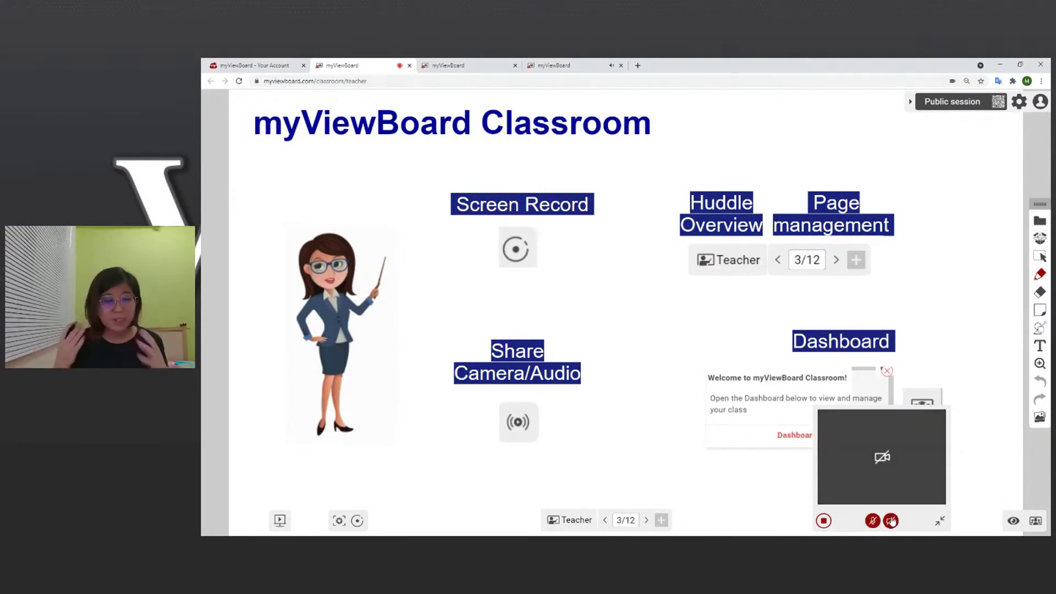
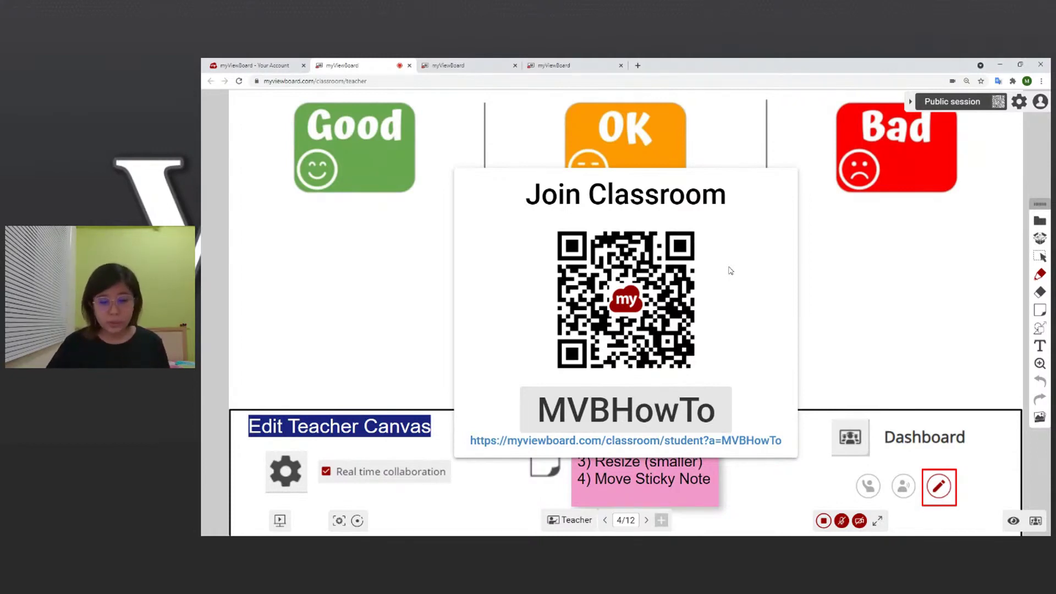
- Copy the classroom join link, then load myviewboard.com in a new tab and open its page for joining a Classroom session
left_click(594, 446)
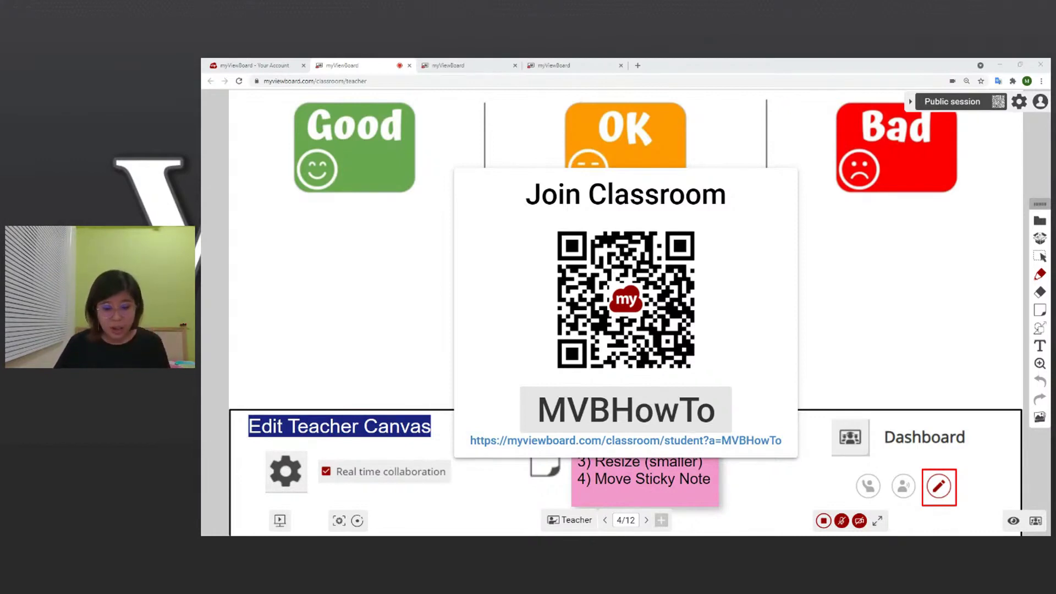
left_click(638, 66)
type("my")
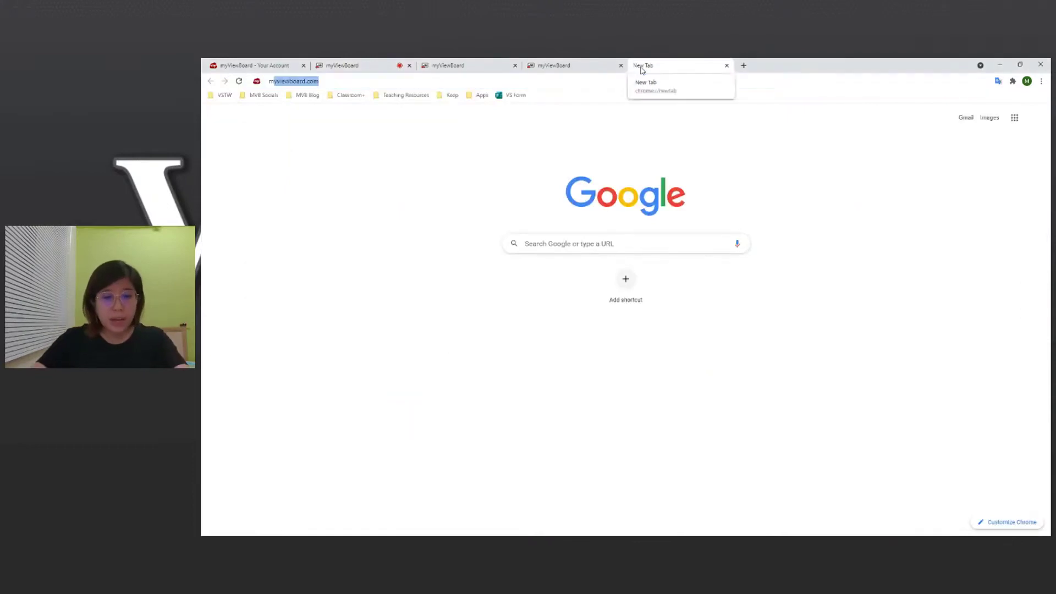
key("Return")
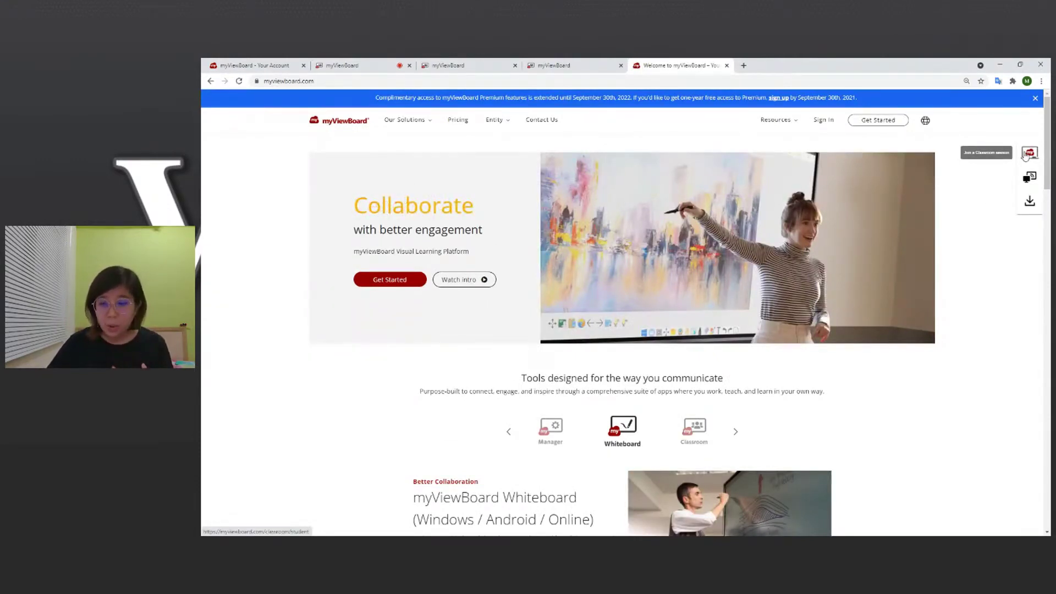
left_click(1025, 155)
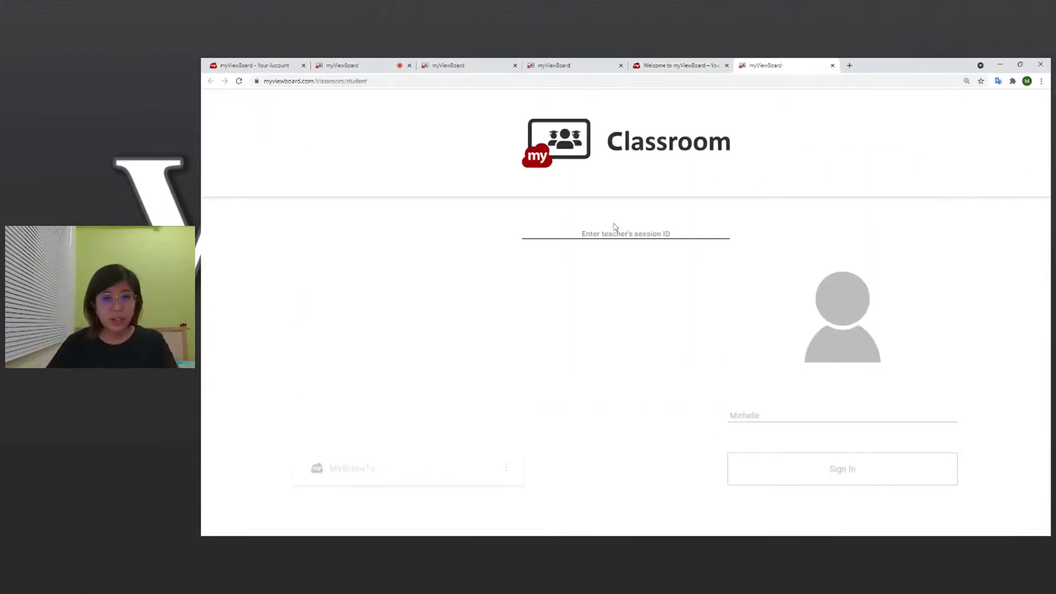
- Enter the teacher's session ID MVBHowTo and sign in with the prefilled student name
type("MVBHo")
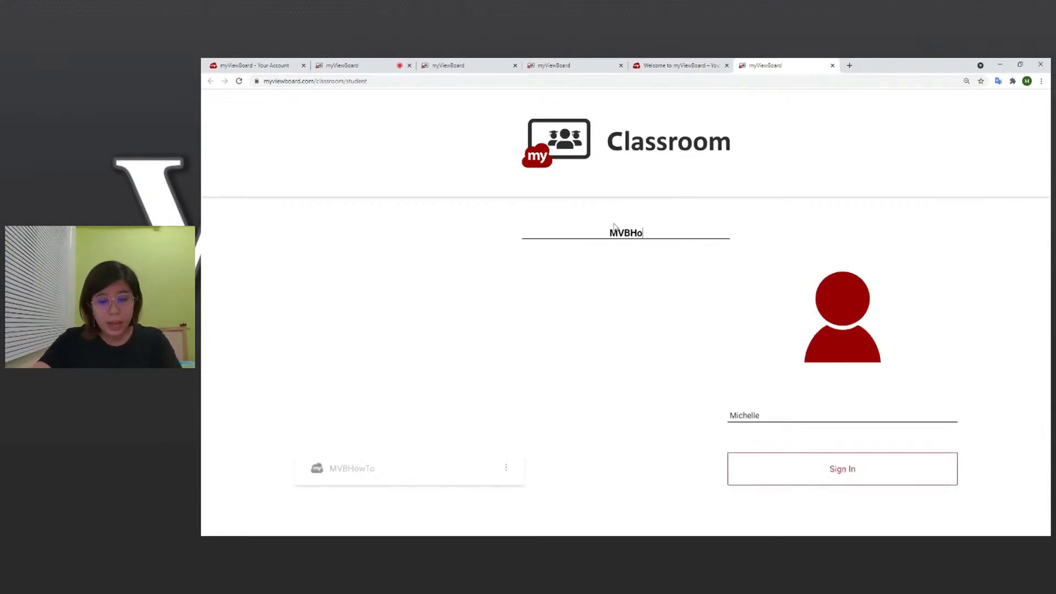
type("wTo")
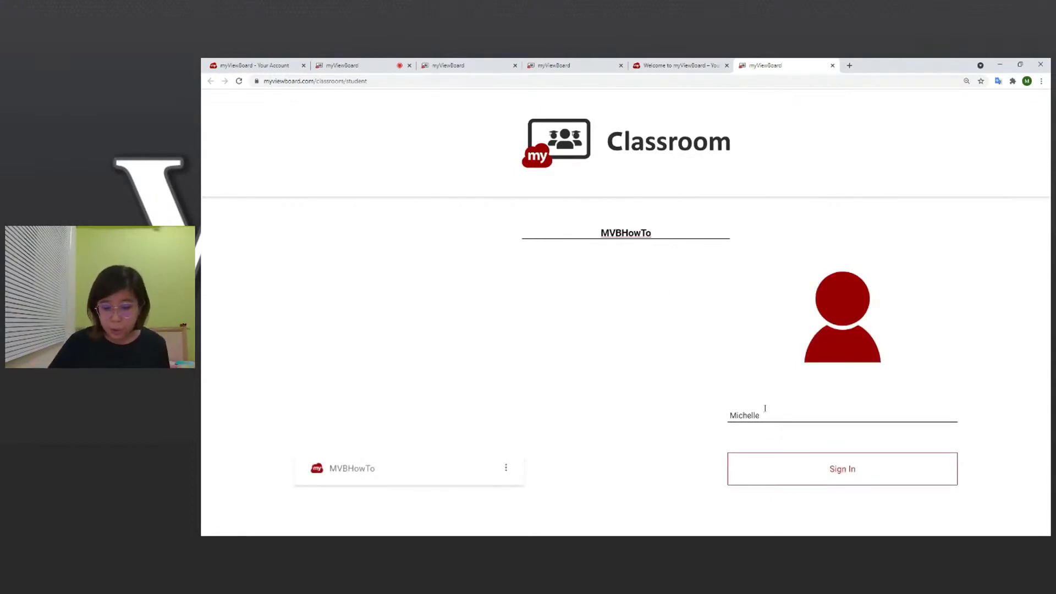
left_click(743, 459)
- Check the joined students on the Dashboard and the student view, and return to the teacher canvas
left_click(494, 66)
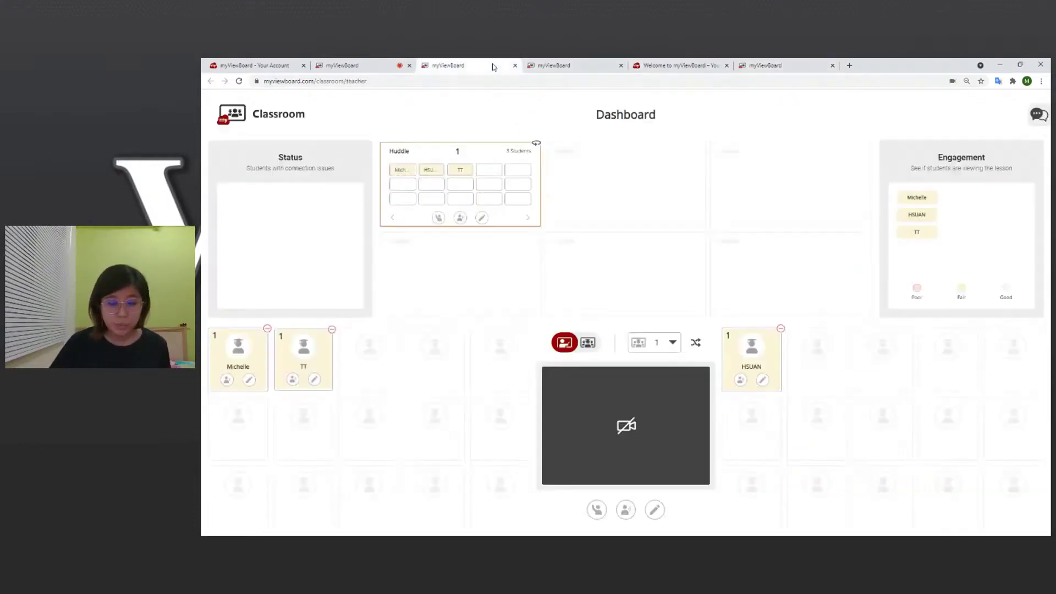
left_click(561, 66)
left_click(466, 67)
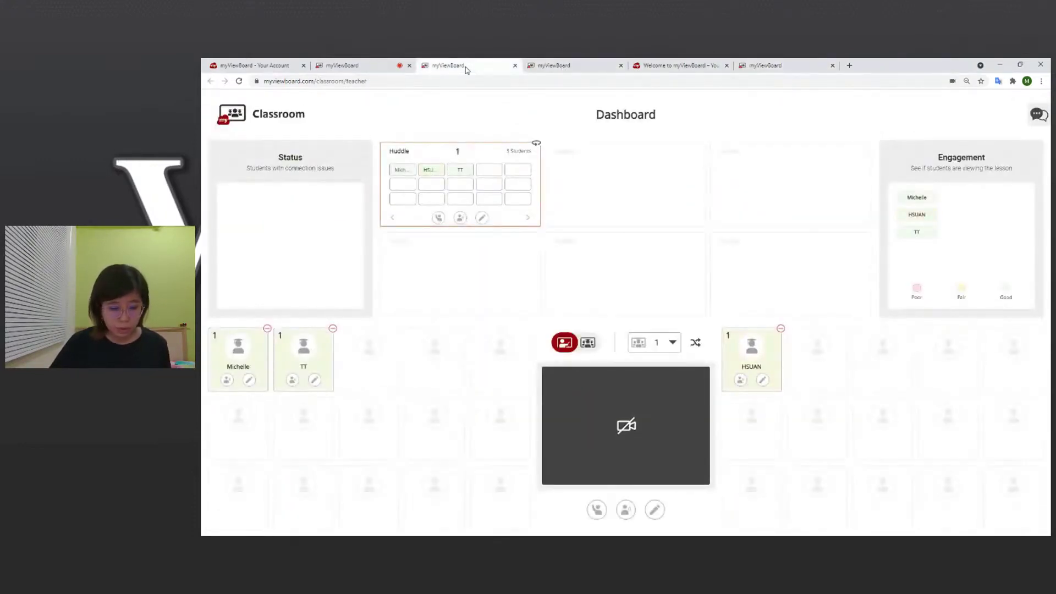
left_click(341, 65)
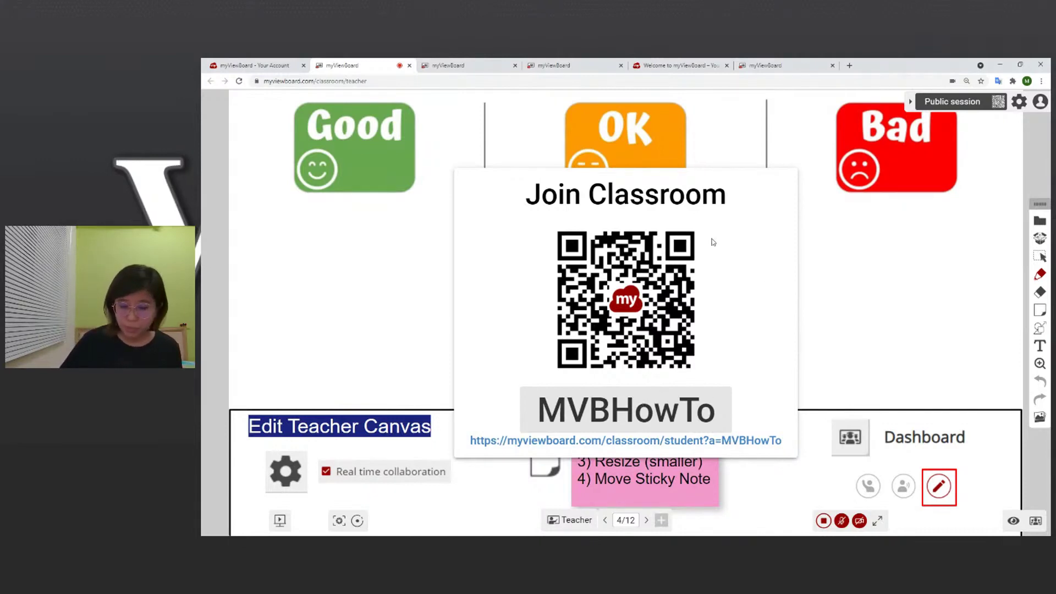
- Close the Join Classroom window, open the Dashboard, and examine what the Good, Fair and Poor engagement indicators mean
left_click(808, 229)
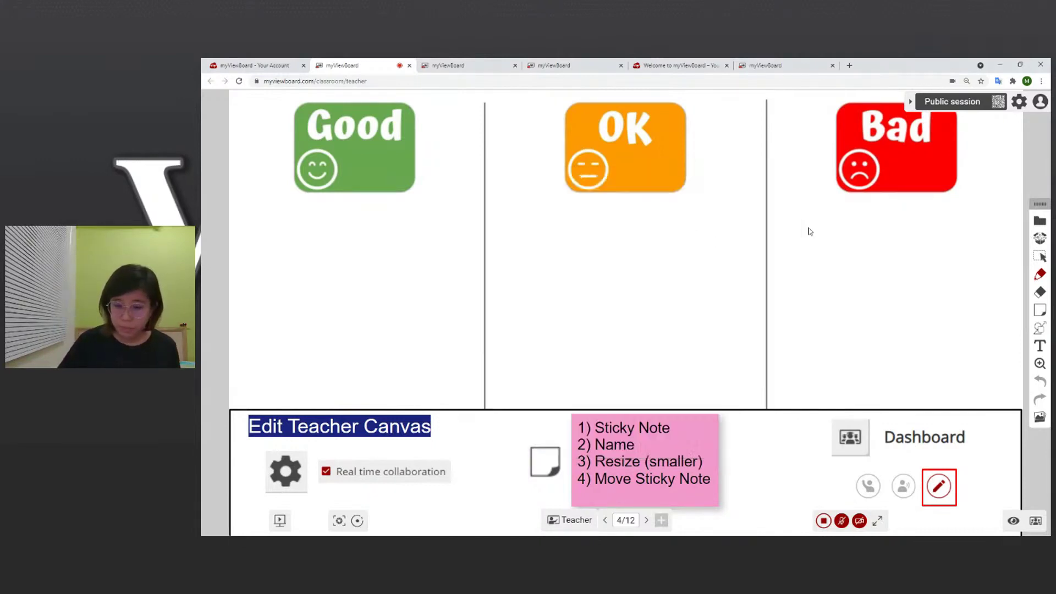
left_click(476, 70)
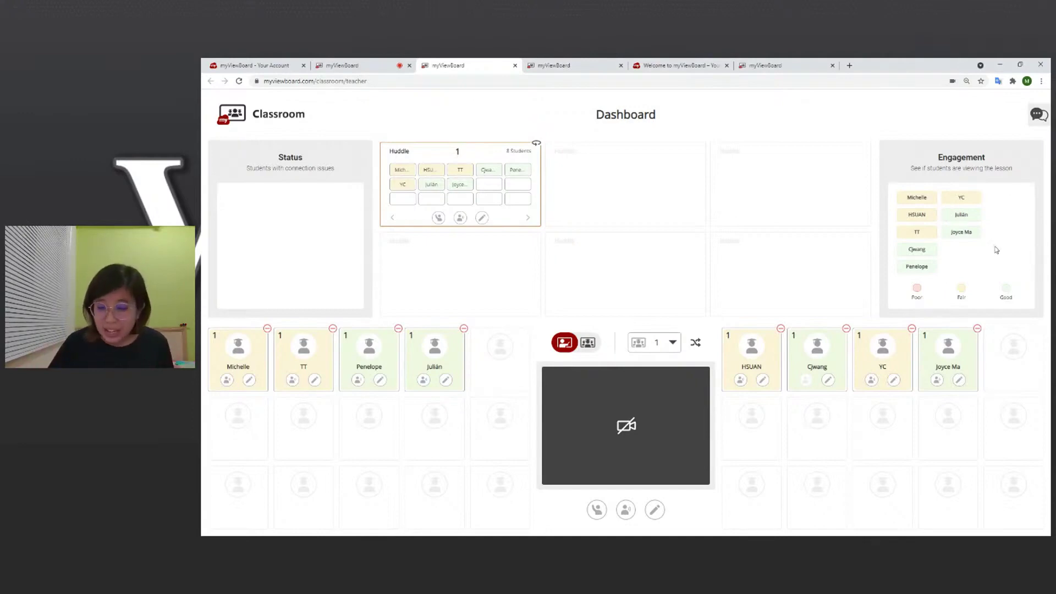
mouse_move(1008, 290)
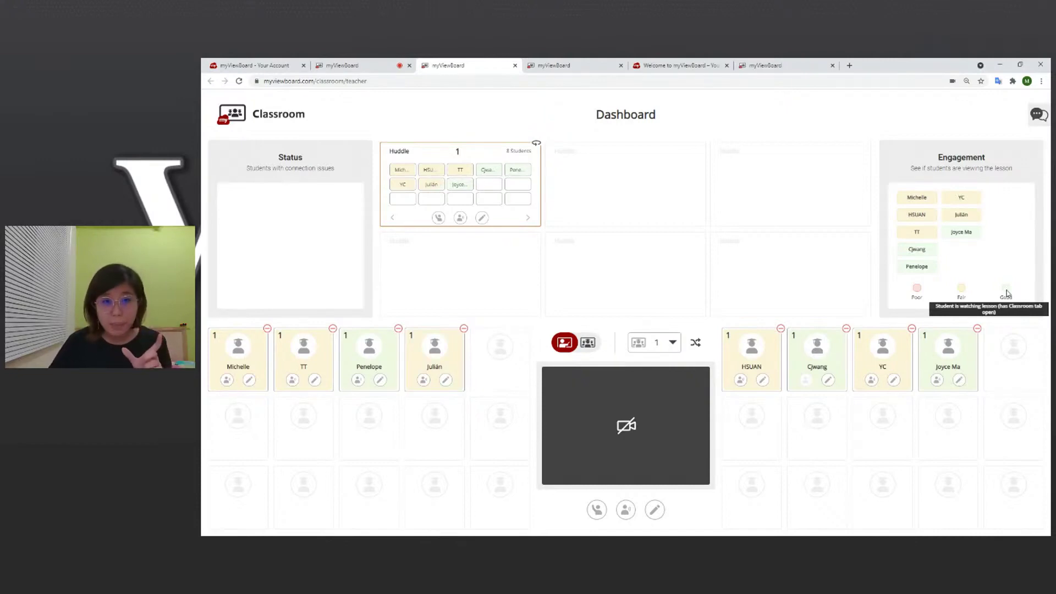
mouse_move(968, 296)
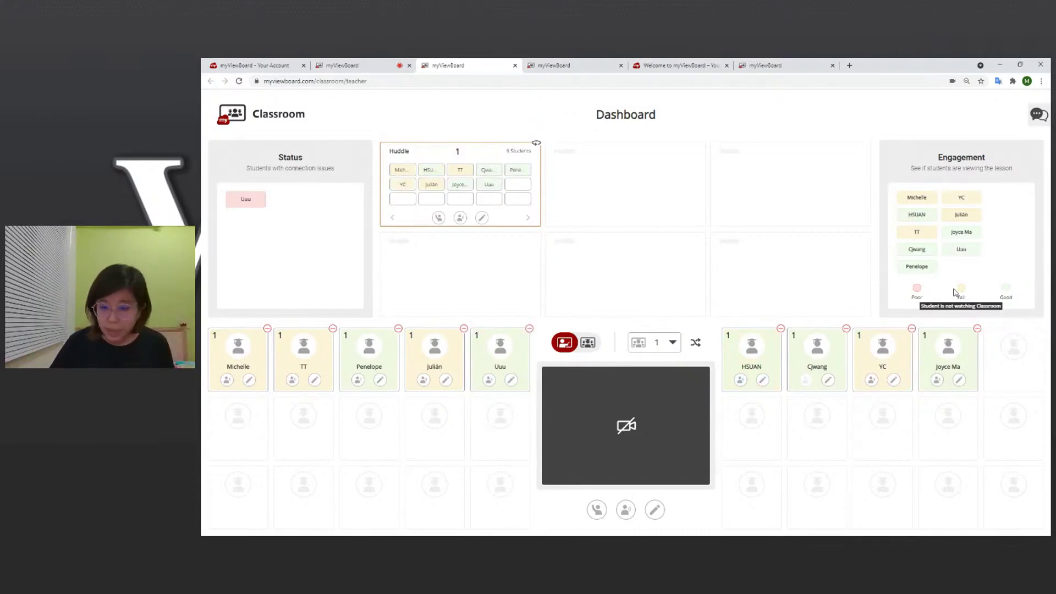
mouse_move(908, 295)
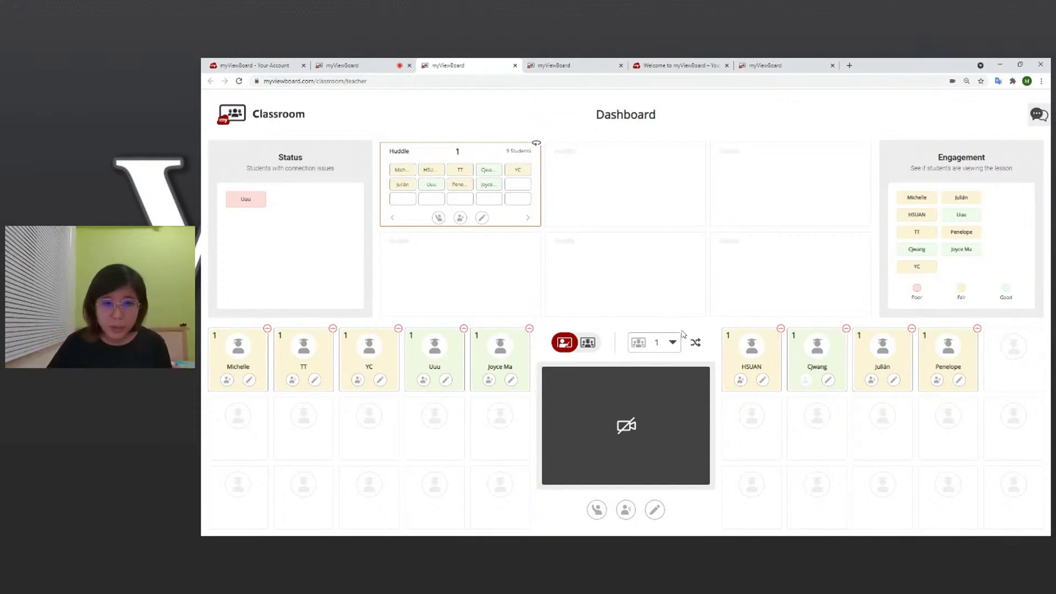
- Divide the class into 3 huddles and randomly shuffle the students among them
left_click(672, 344)
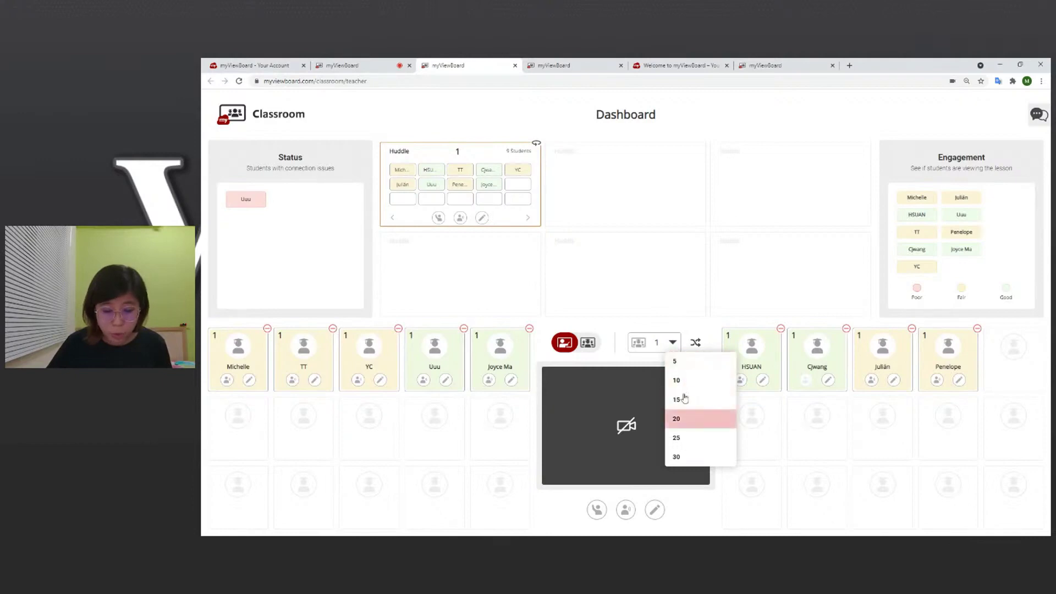
left_click(658, 342)
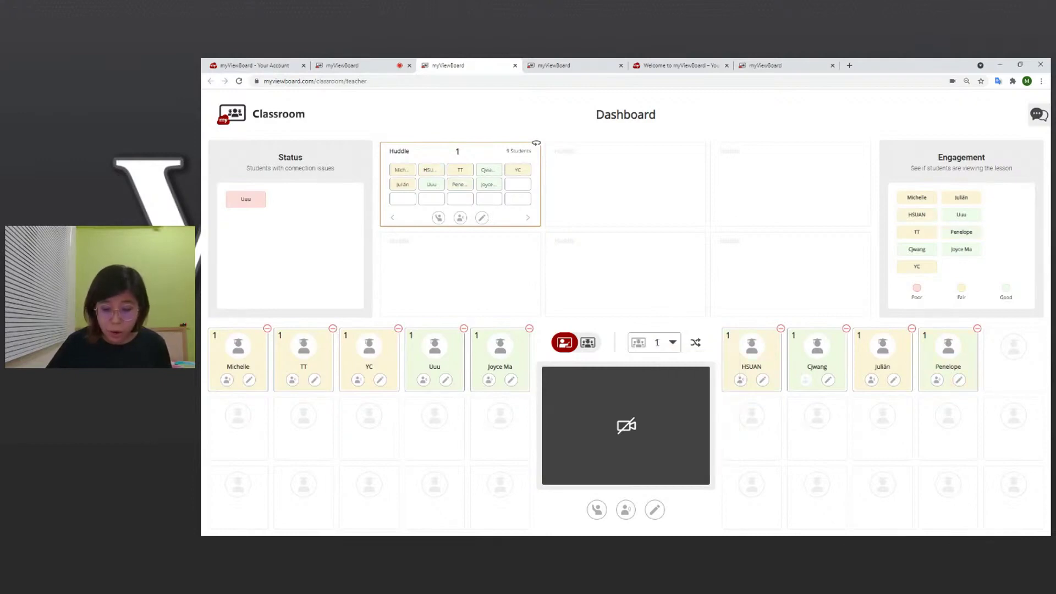
double_click(657, 342)
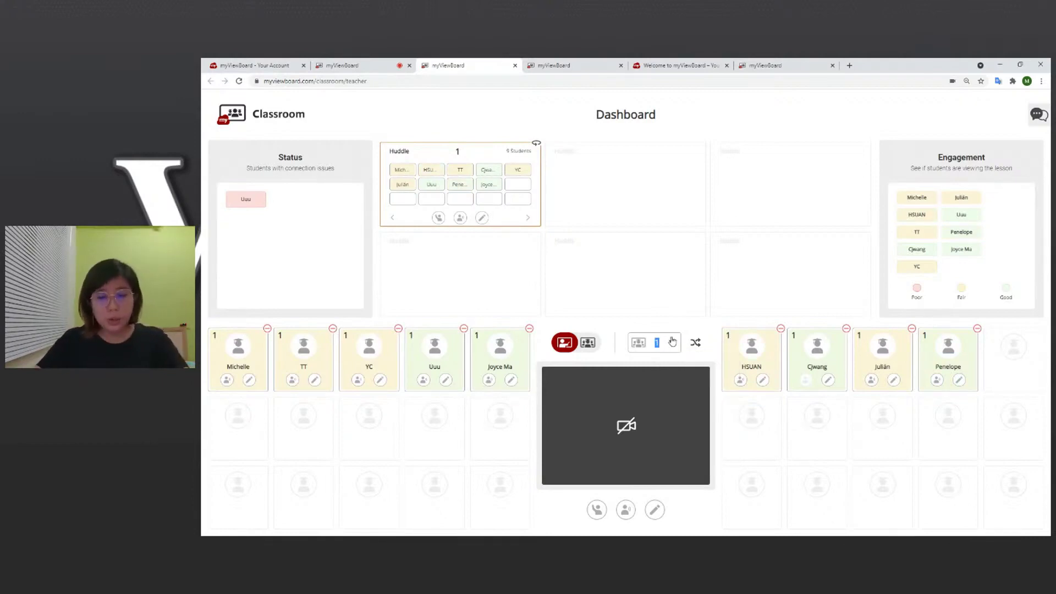
left_click(695, 342)
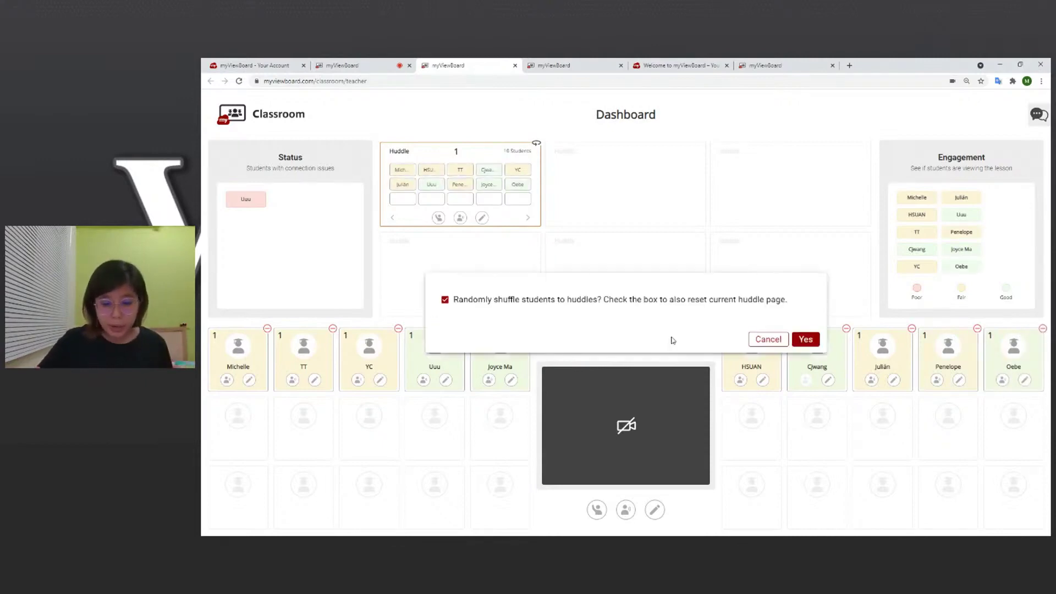
left_click(809, 340)
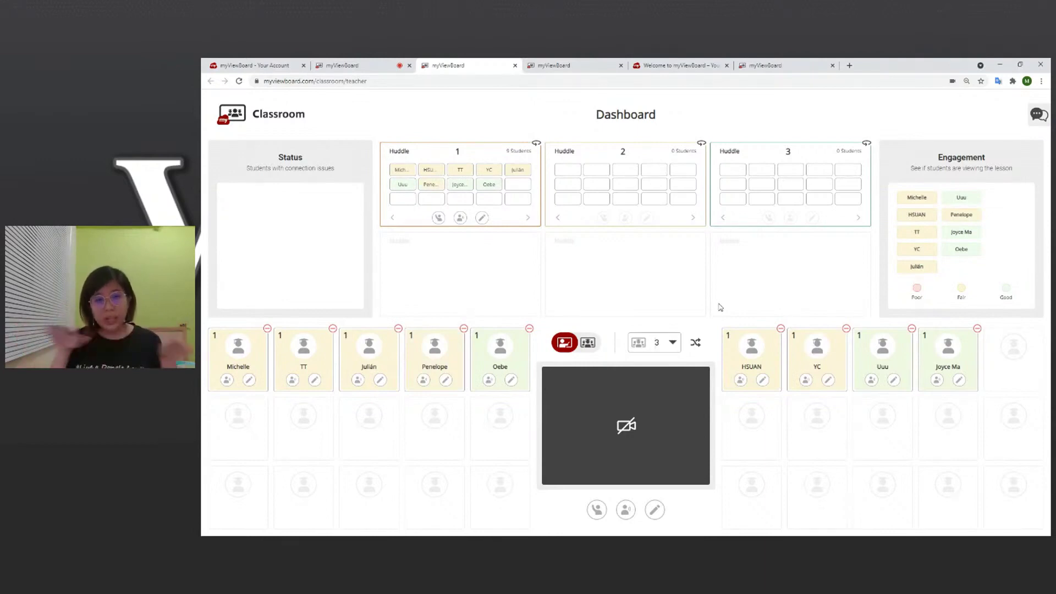
left_click(695, 342)
left_click(802, 340)
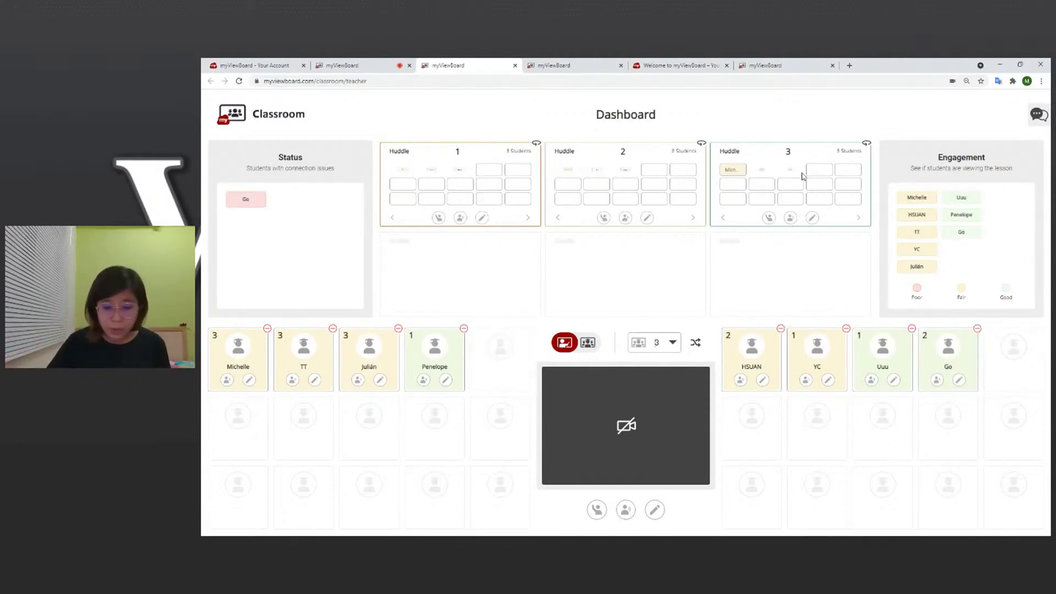
- Move one student from huddle 3 to huddle 2 and one from huddle 1 to huddle 3, and flip huddle 1's card over and back
left_click_drag(787, 170, 605, 172)
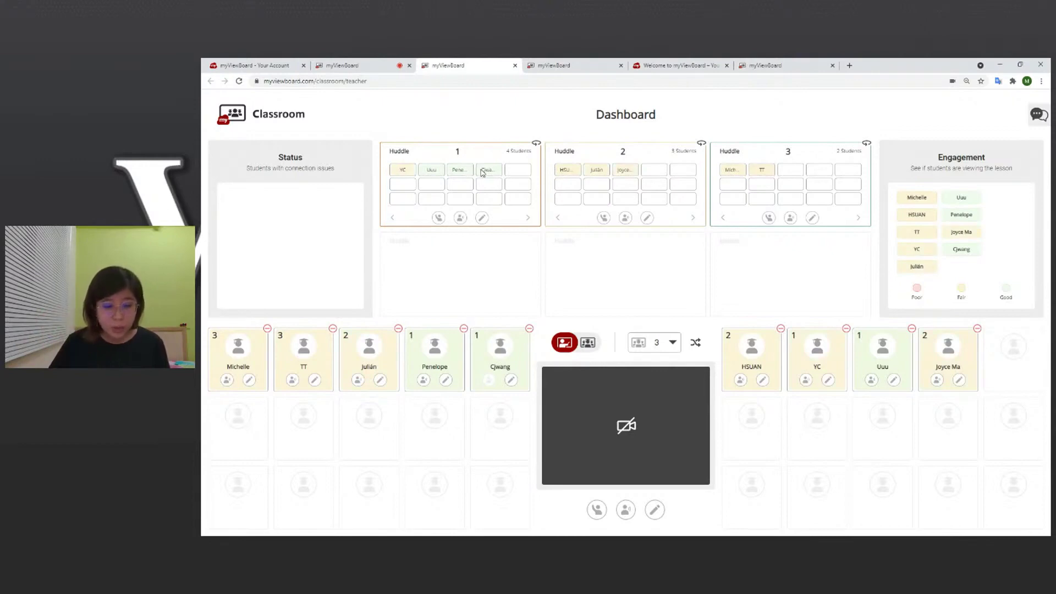
left_click_drag(486, 171, 791, 170)
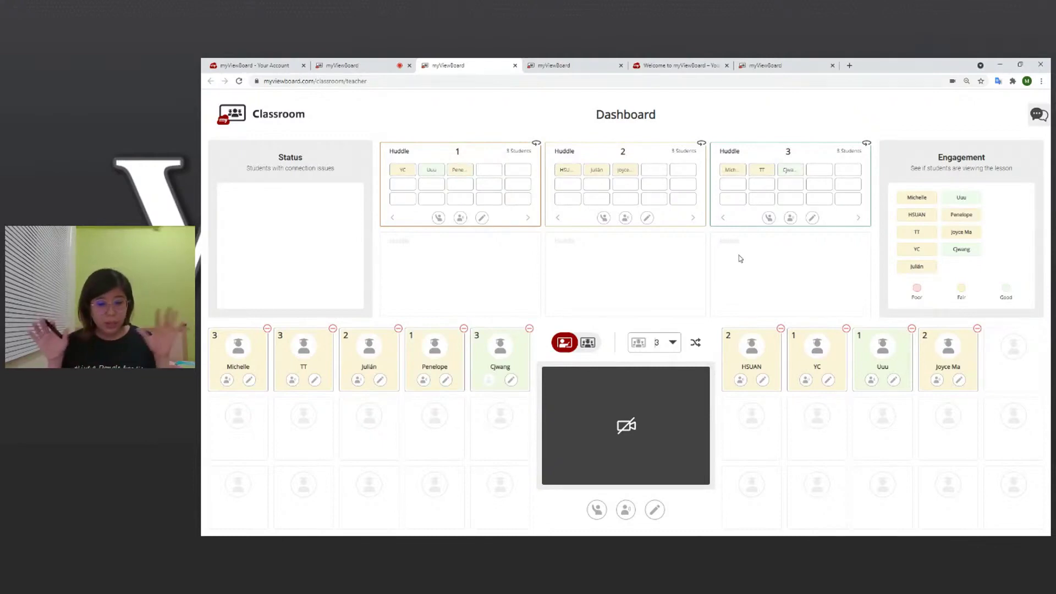
left_click(535, 148)
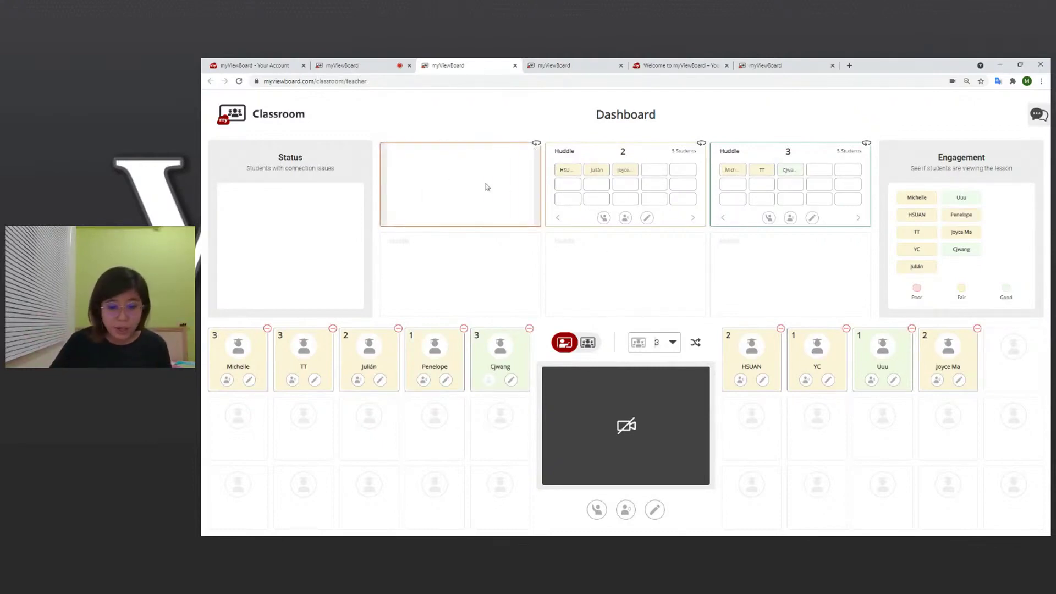
left_click(536, 144)
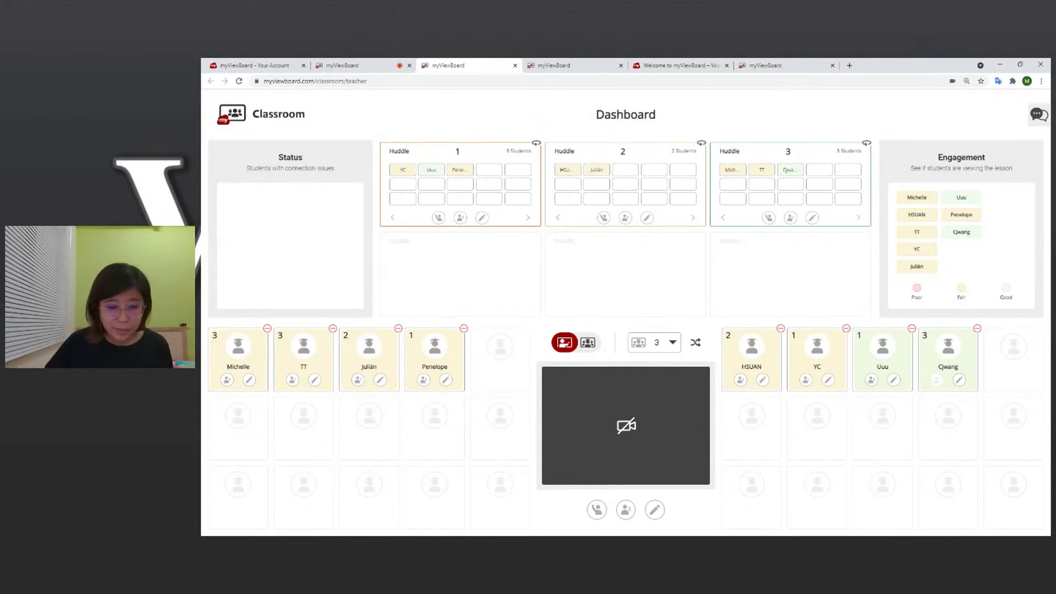
- Return to the teacher canvas and place a pink sticky note bearing the teacher's first name in the OK column
left_click(385, 68)
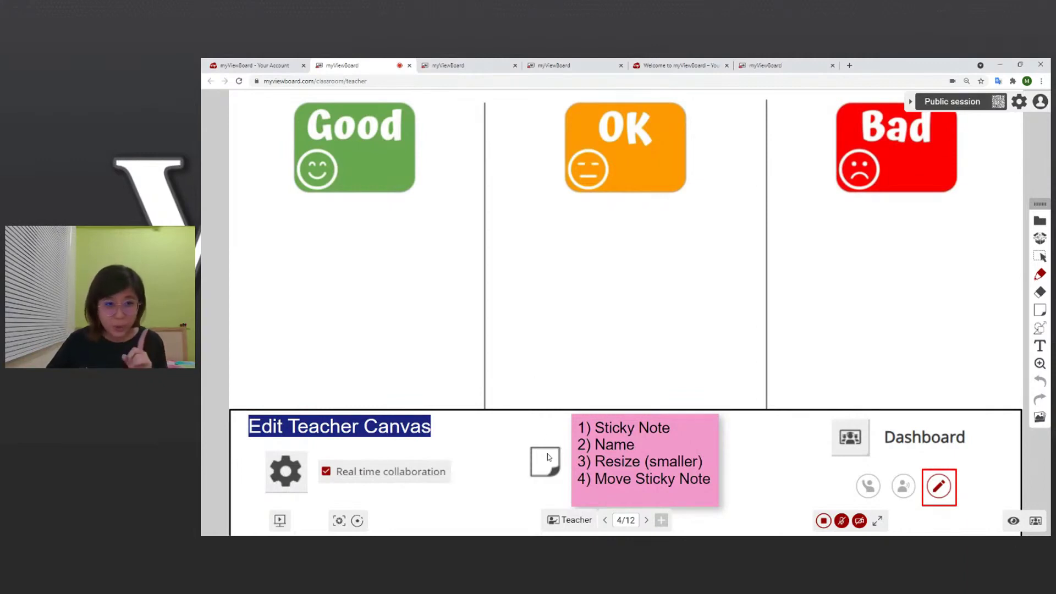
left_click(1040, 310)
left_click(865, 329)
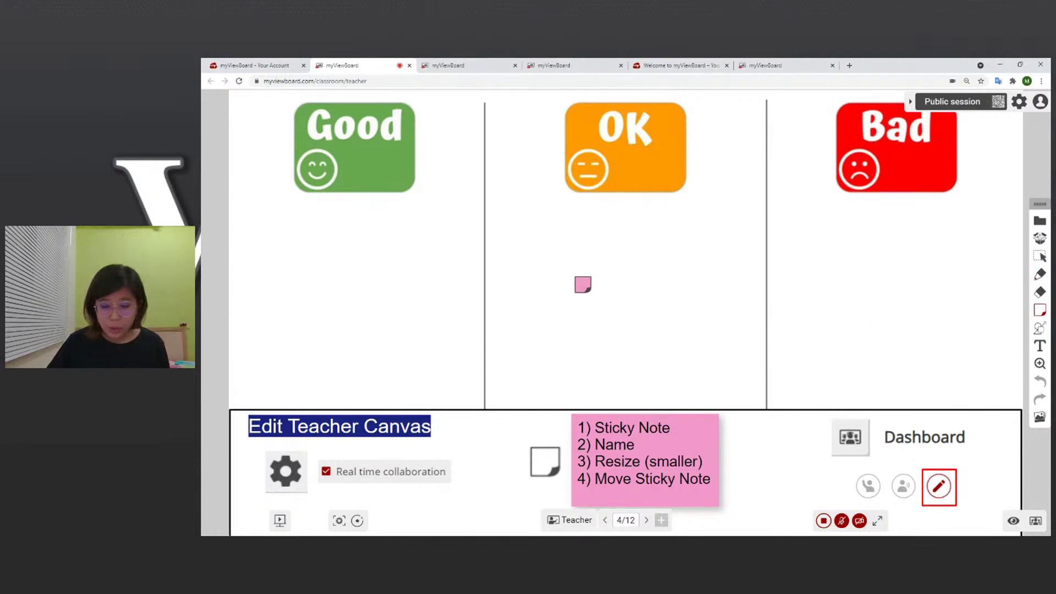
left_click(574, 277)
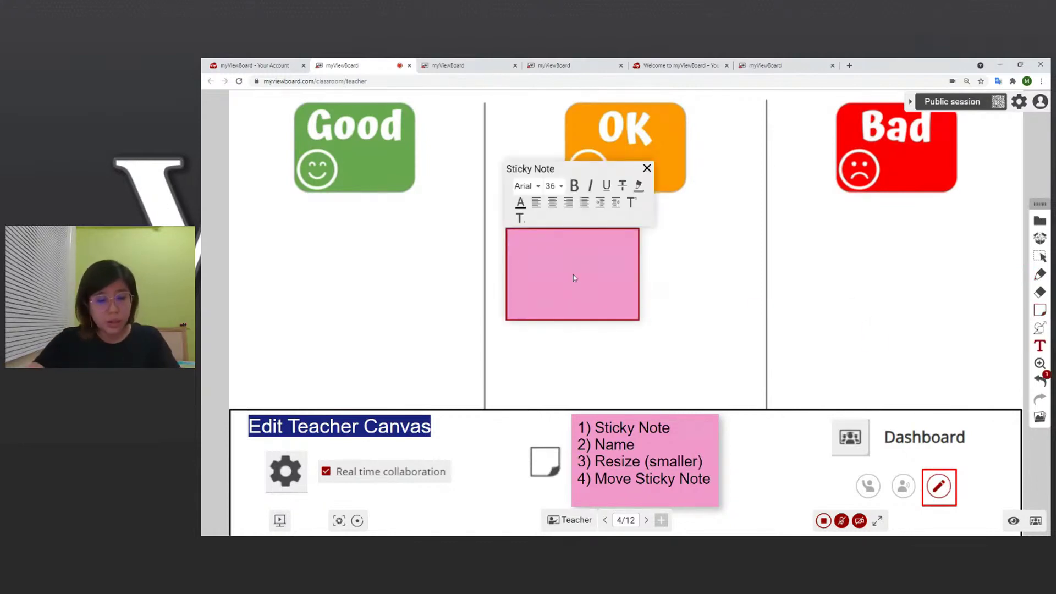
type("Michelle")
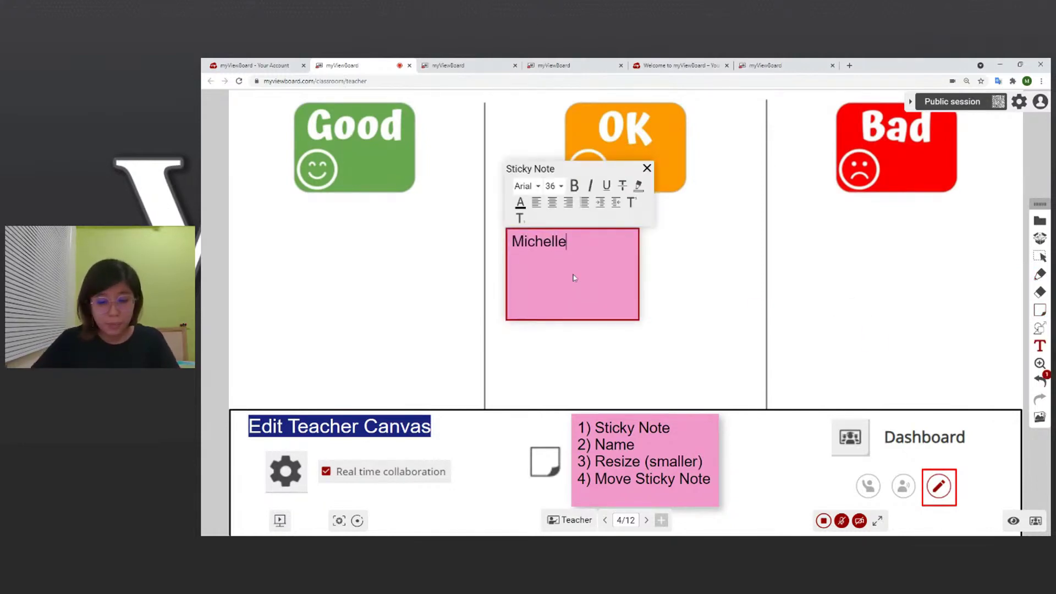
left_click(644, 292)
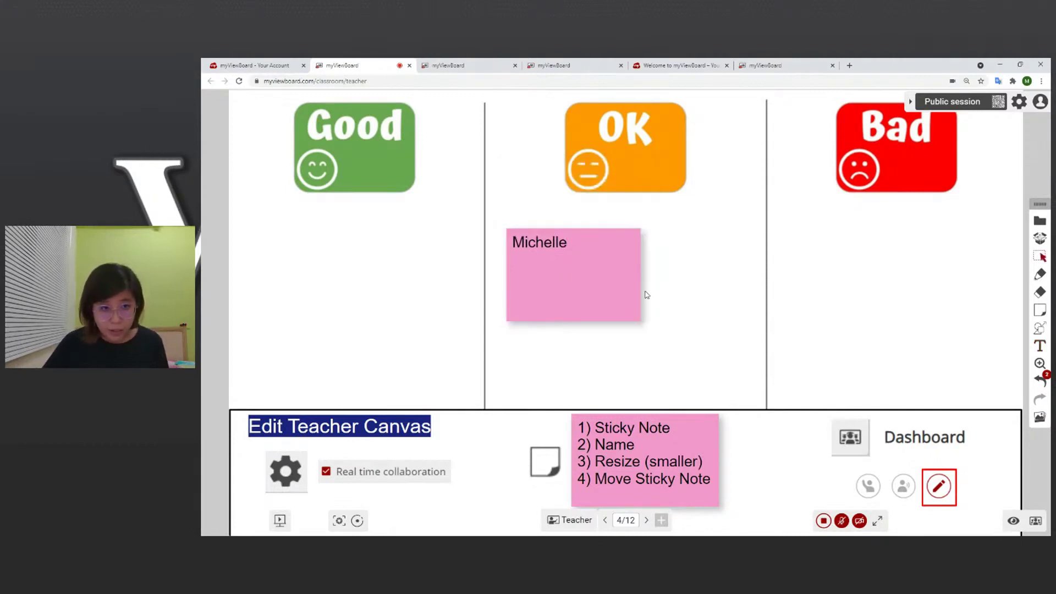
- Shrink the pink sticky note and move it under the Good heading
left_click(612, 283)
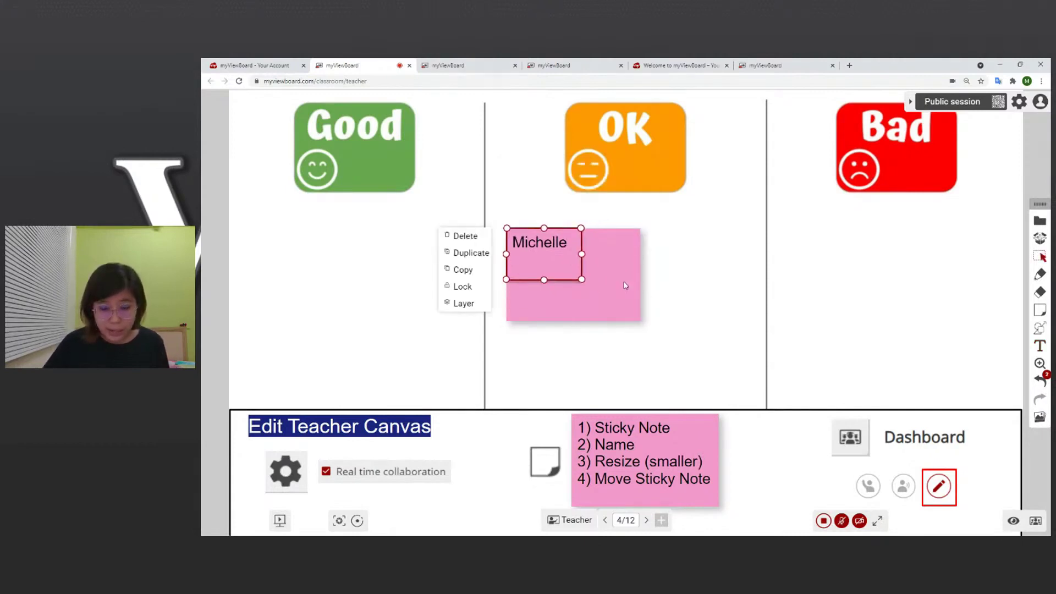
left_click_drag(561, 252, 290, 240)
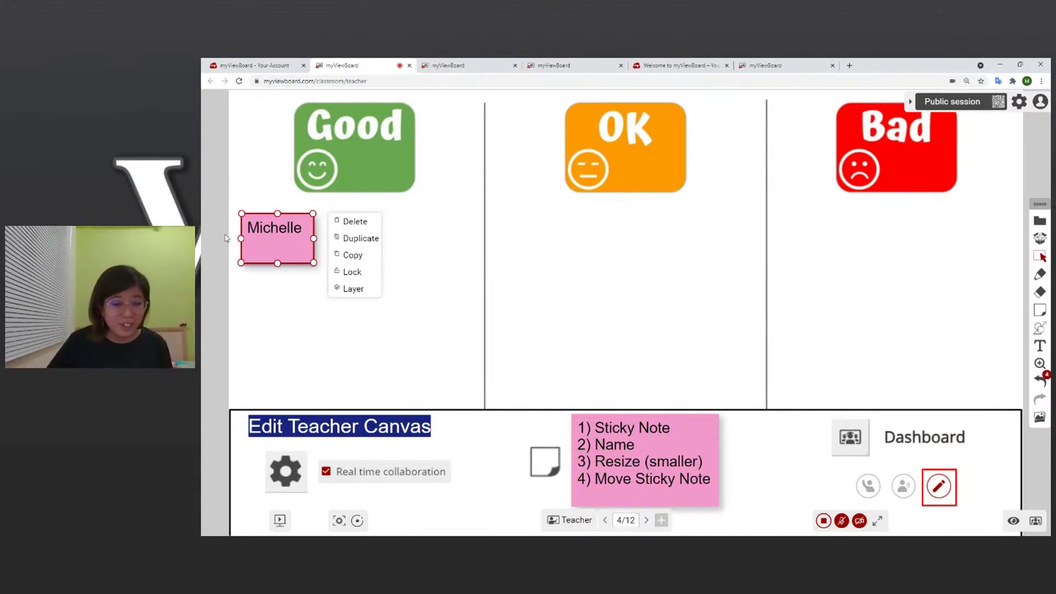
mouse_move(293, 228)
left_mouse_down()
mouse_move(539, 205)
mouse_move(854, 237)
mouse_move(292, 236)
mouse_move(303, 234)
left_mouse_up()
left_click(717, 383)
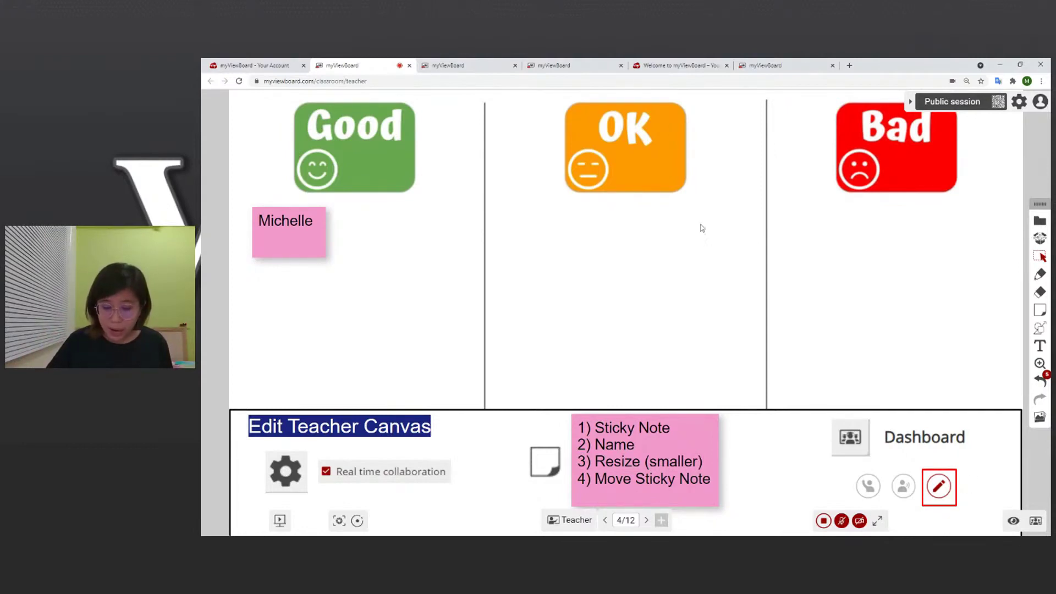
- Turn on editing privileges for the whole class from the Dashboard, and switch to the student view
left_click(460, 67)
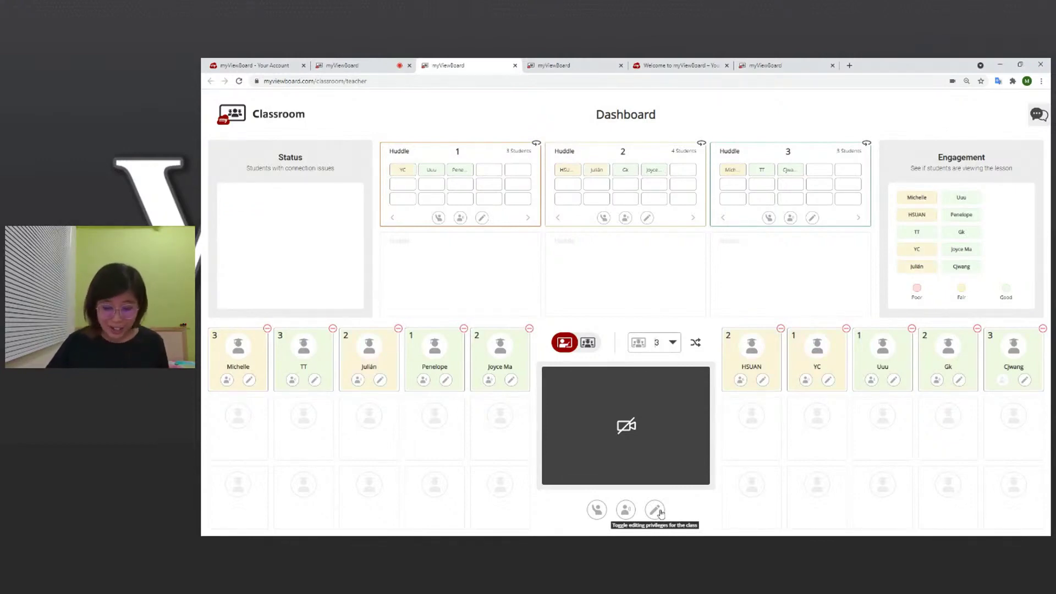
left_click(659, 512)
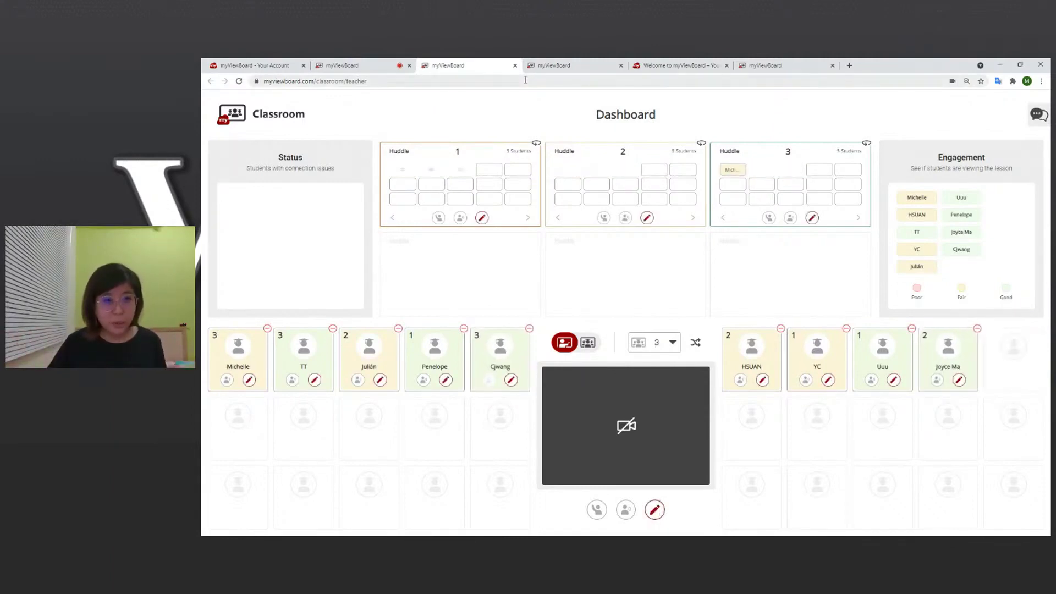
left_click(564, 66)
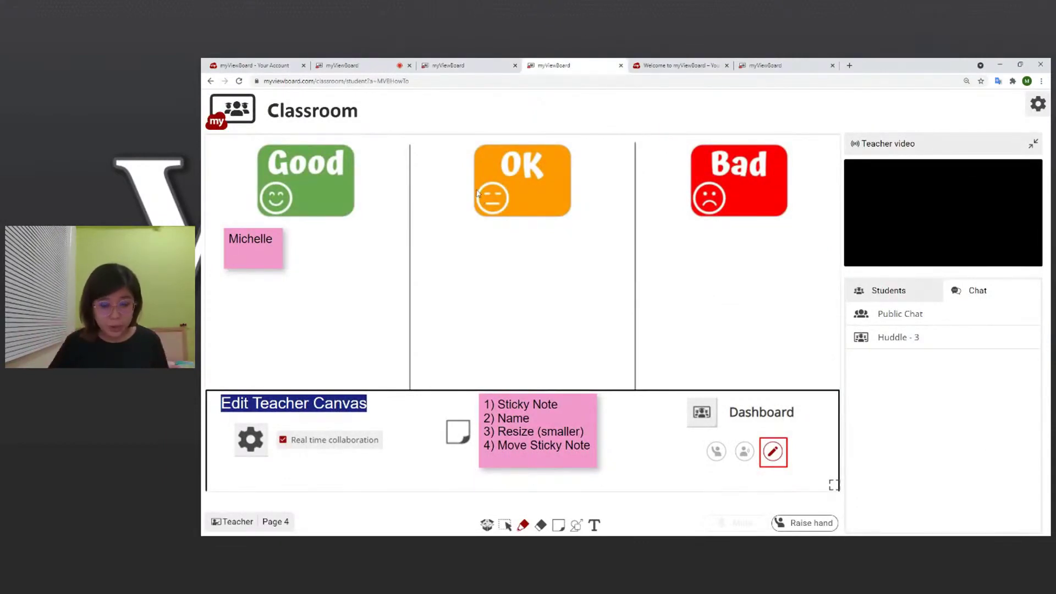
- Add a blue sticky note reading "Name" to the student canvas, and place it at a smaller size in the Good column
left_click(557, 527)
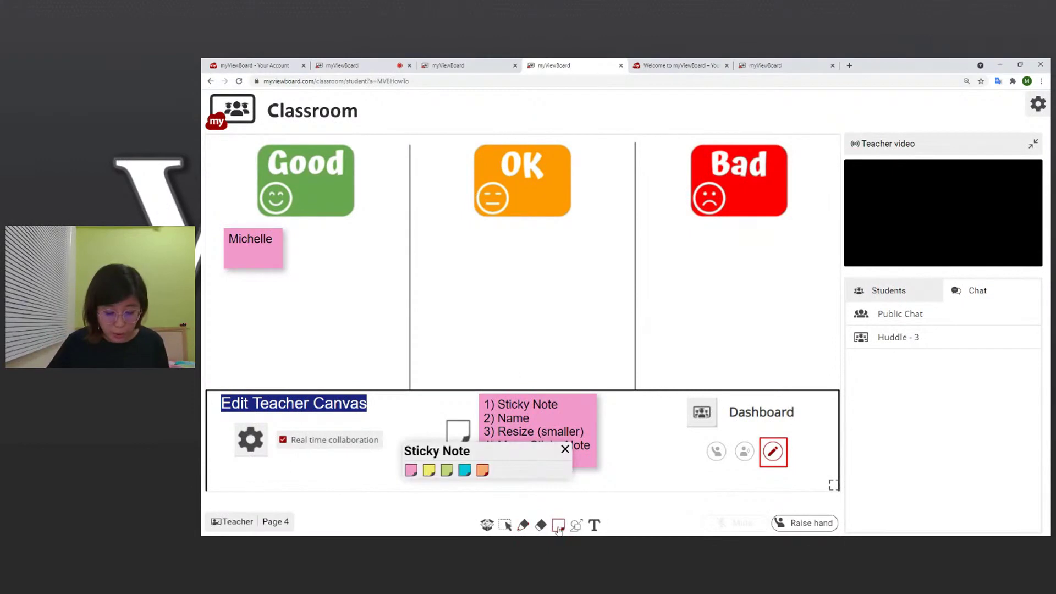
left_click(465, 471)
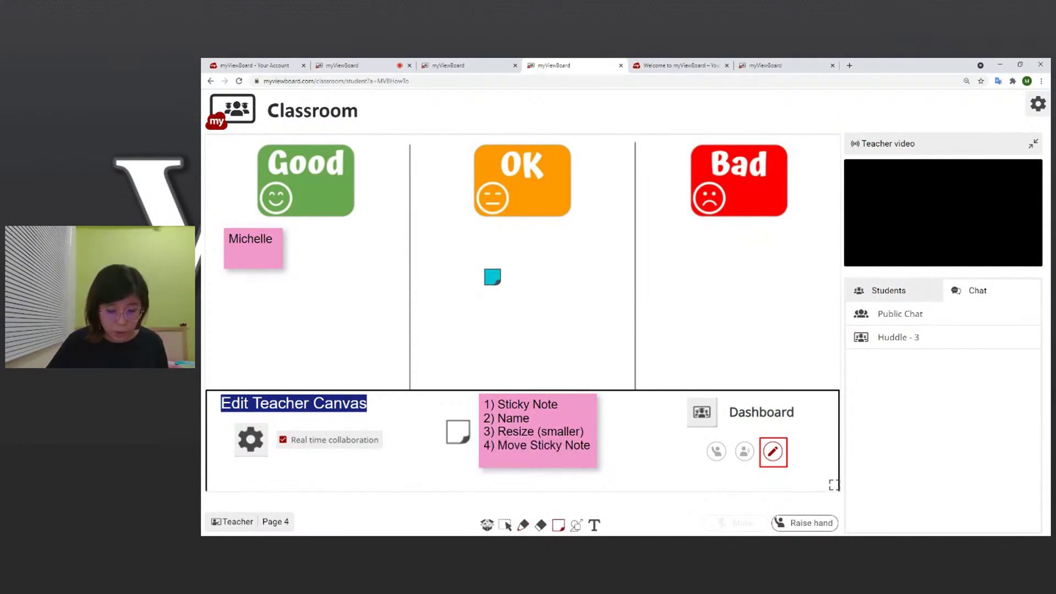
left_click(483, 270)
type("Name")
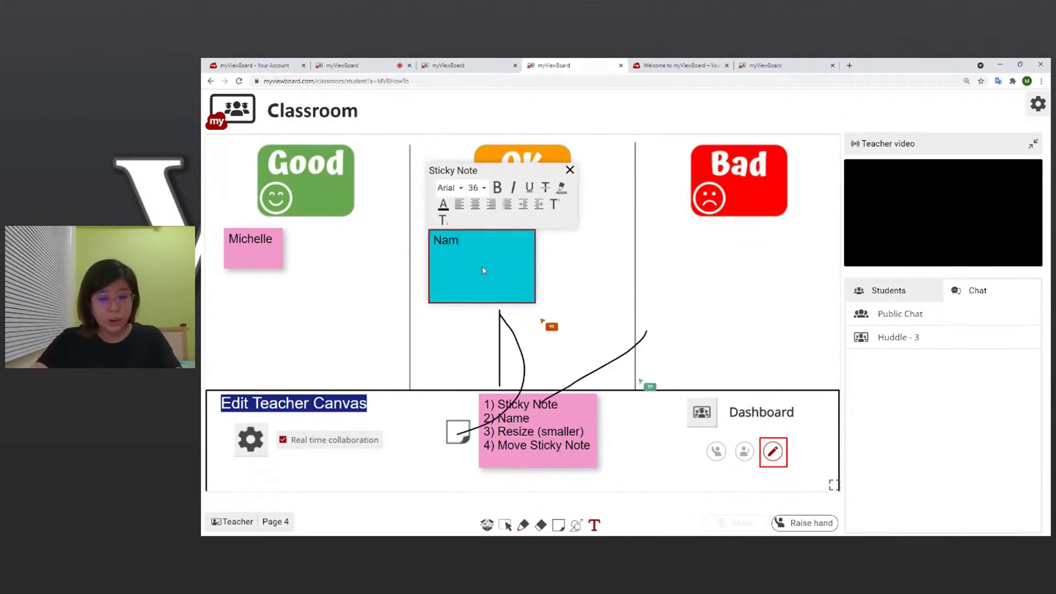
left_click(567, 269)
left_click(534, 300)
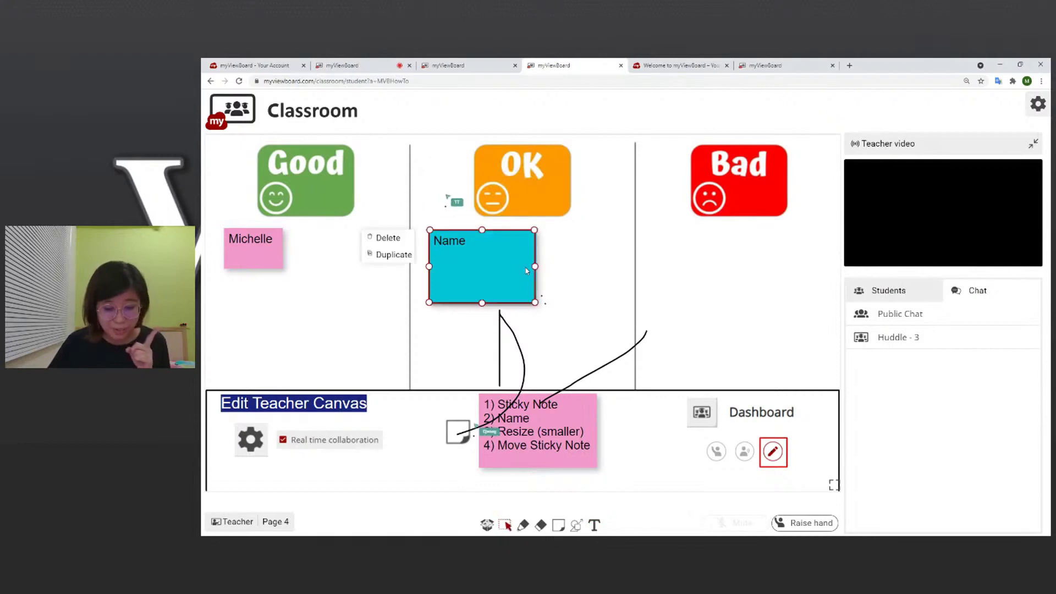
left_click_drag(535, 301, 345, 258)
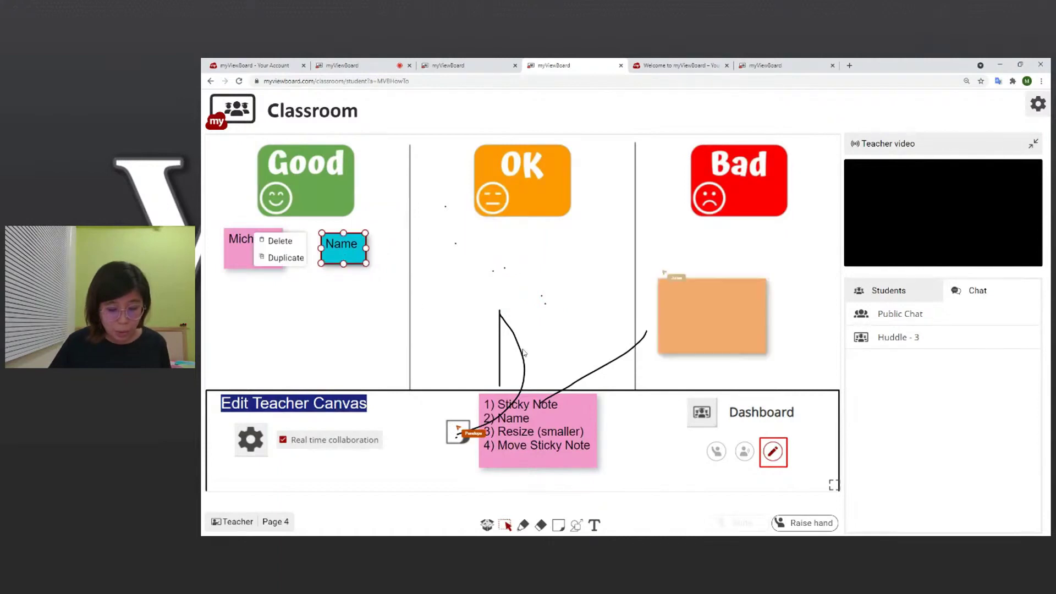
- Back on the teacher canvas, delete the curved pen stroke below the OK heading and advance to page 5
left_click(370, 71)
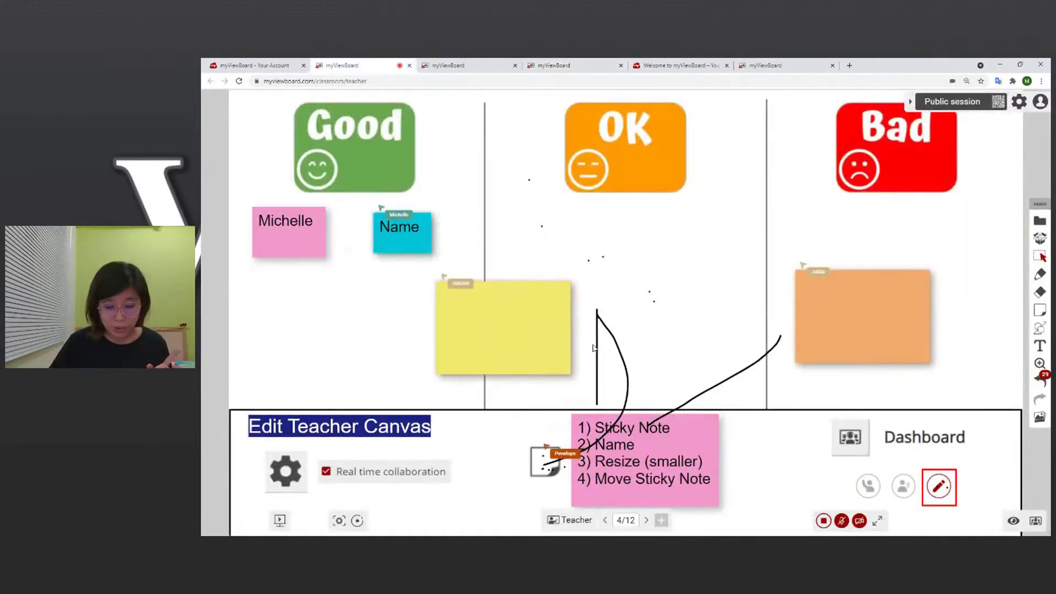
left_click(634, 372)
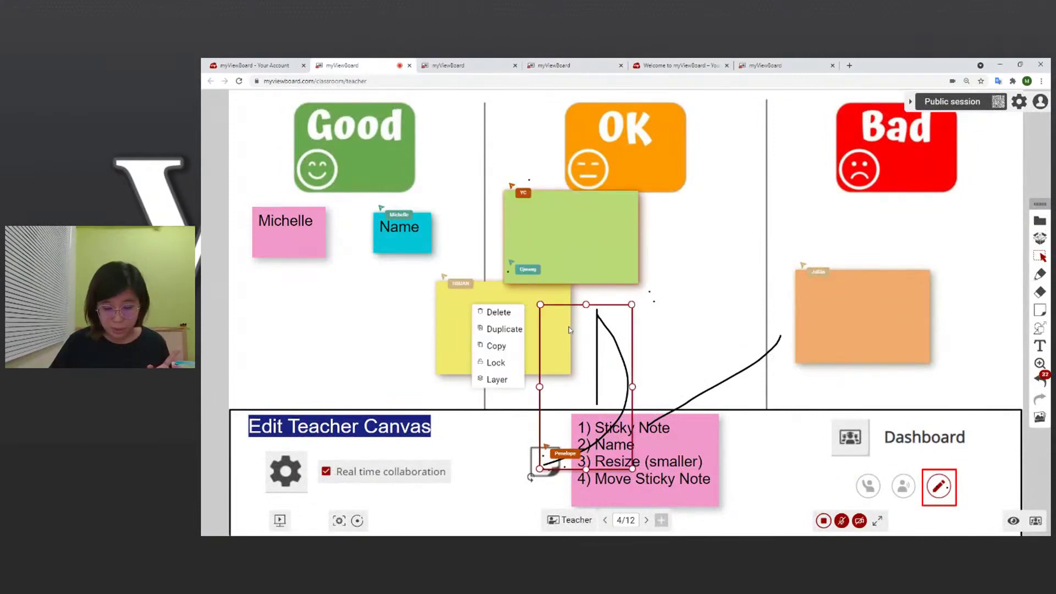
left_click(511, 318)
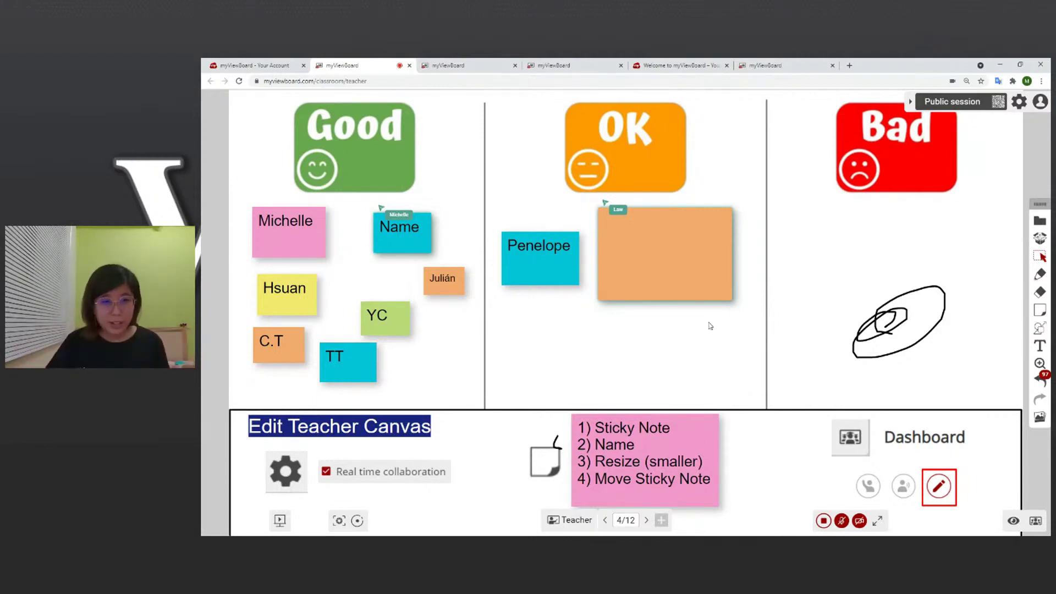
left_click(647, 520)
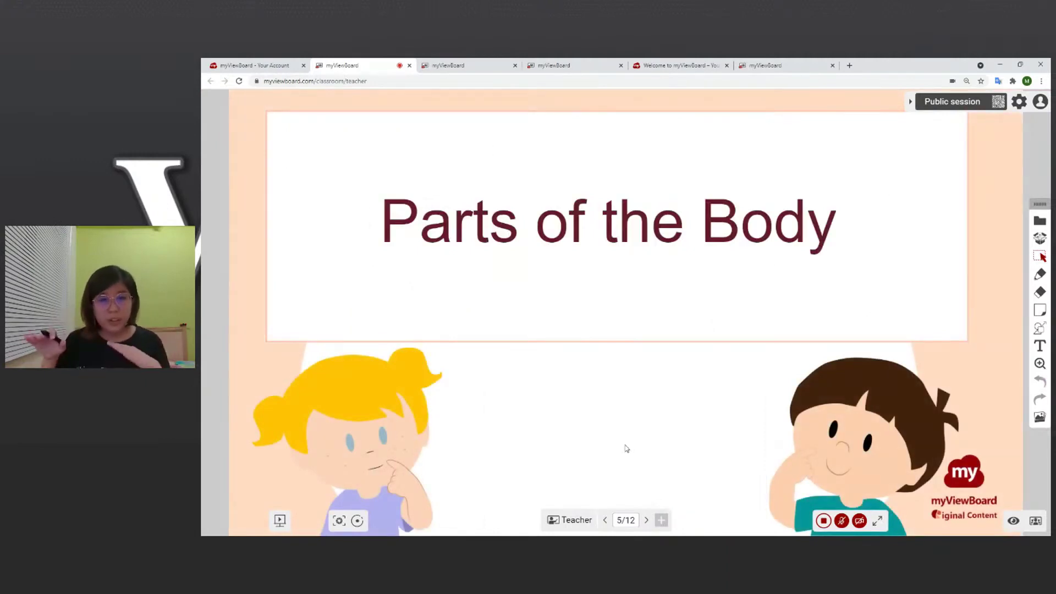
- Check the class Dashboard, return to the teacher canvas and advance to page 6
left_click(476, 71)
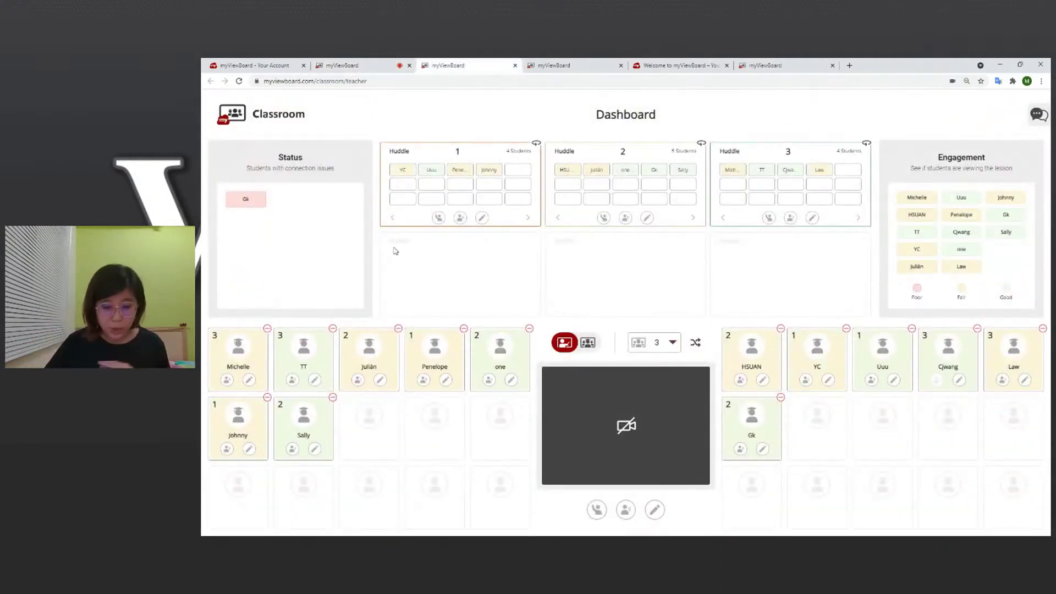
left_click(376, 72)
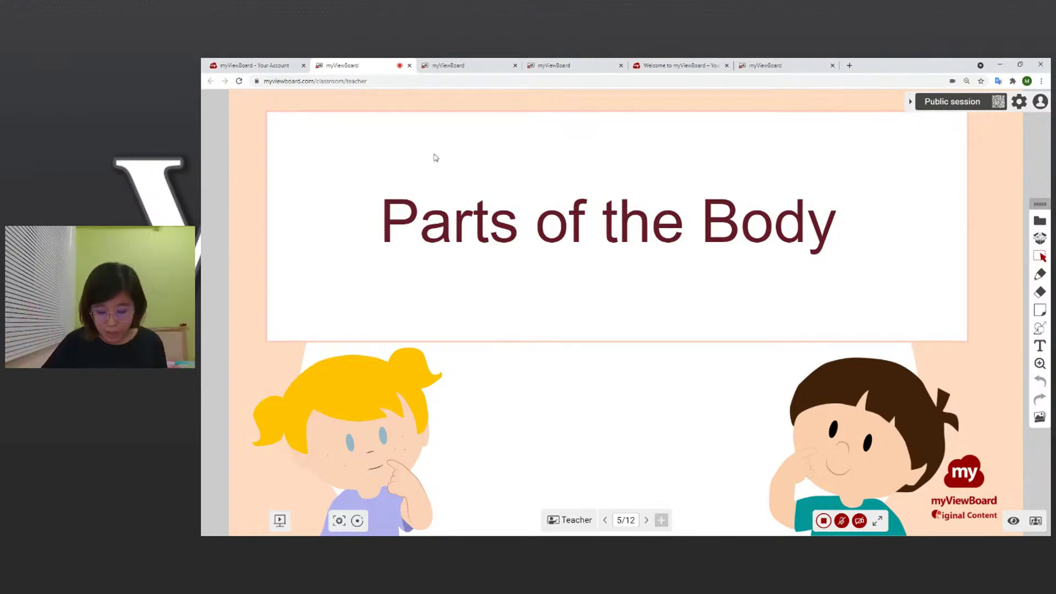
left_click(648, 520)
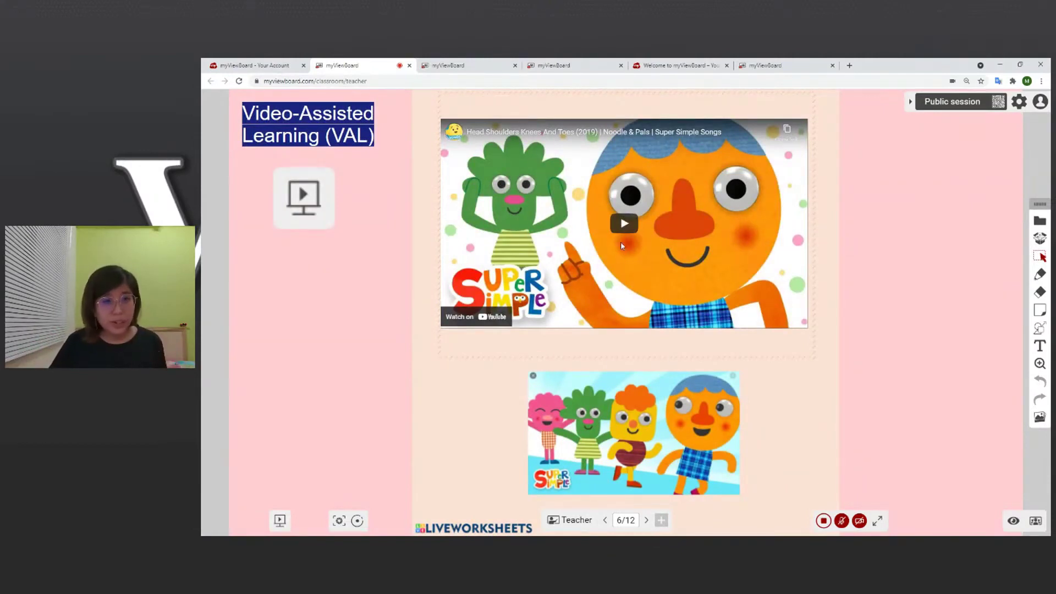
- Turn on Video-Assisted Learning mode on page 6, play the Head Shoulders Knees And Toes video, and pause it
left_click(281, 520)
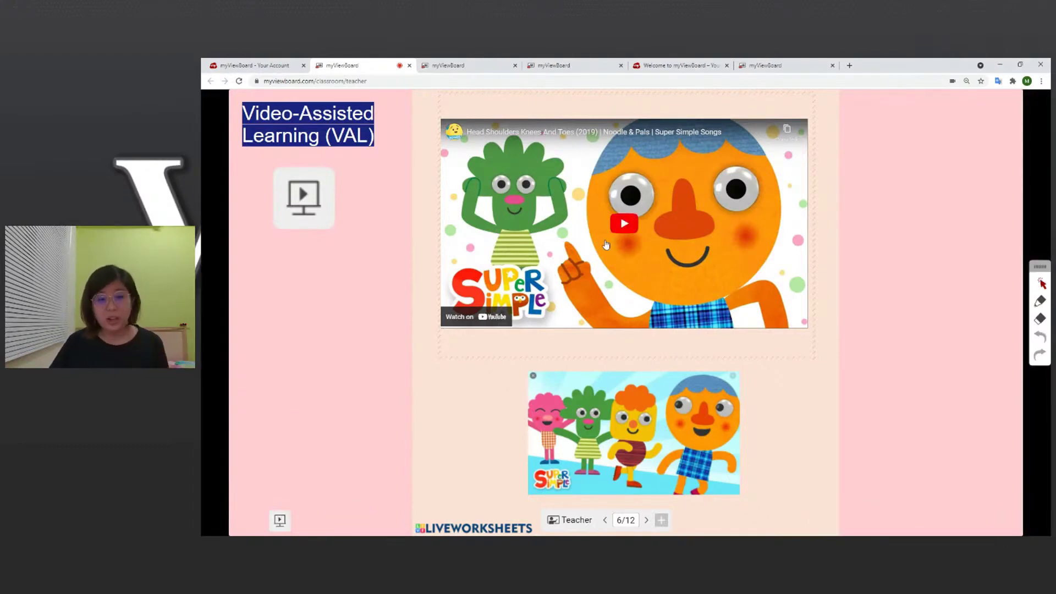
left_click(632, 229)
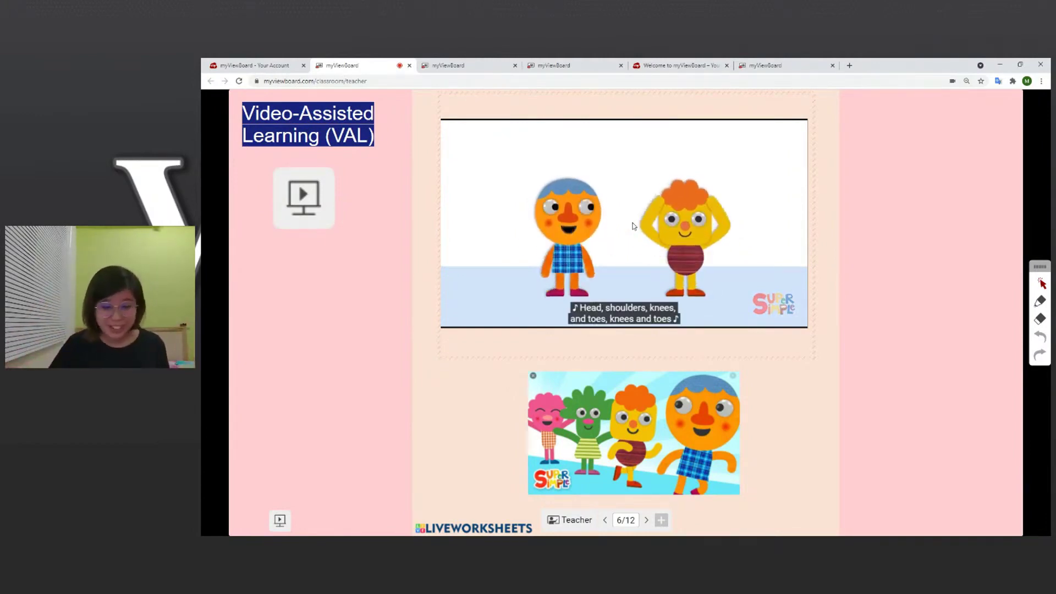
left_click(634, 226)
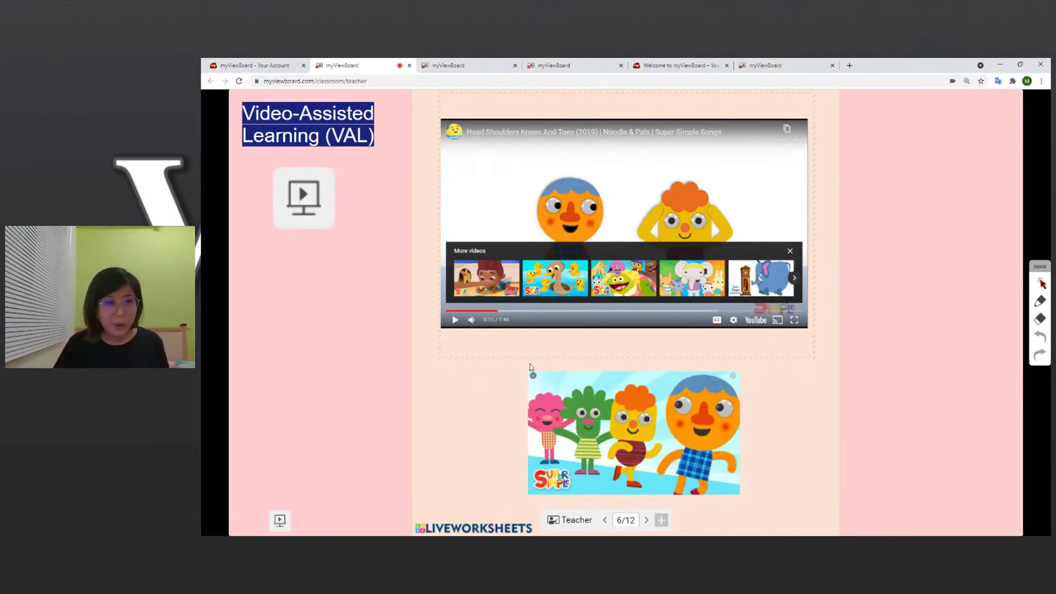
- Advance to page 7, leave Video-Assisted Learning mode, and select the Head label with the selection tool
left_click(647, 519)
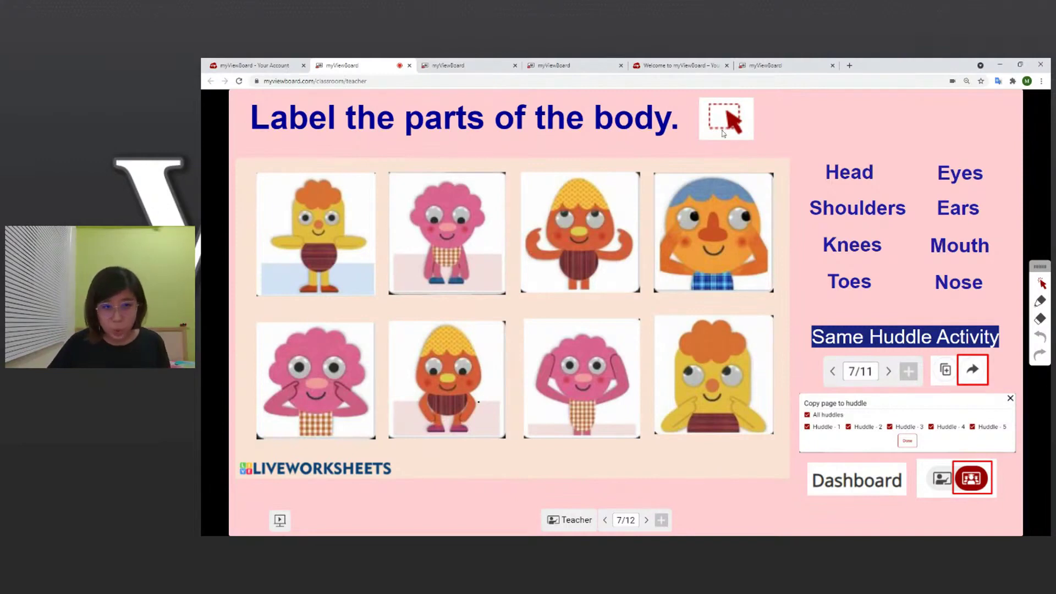
left_click(280, 521)
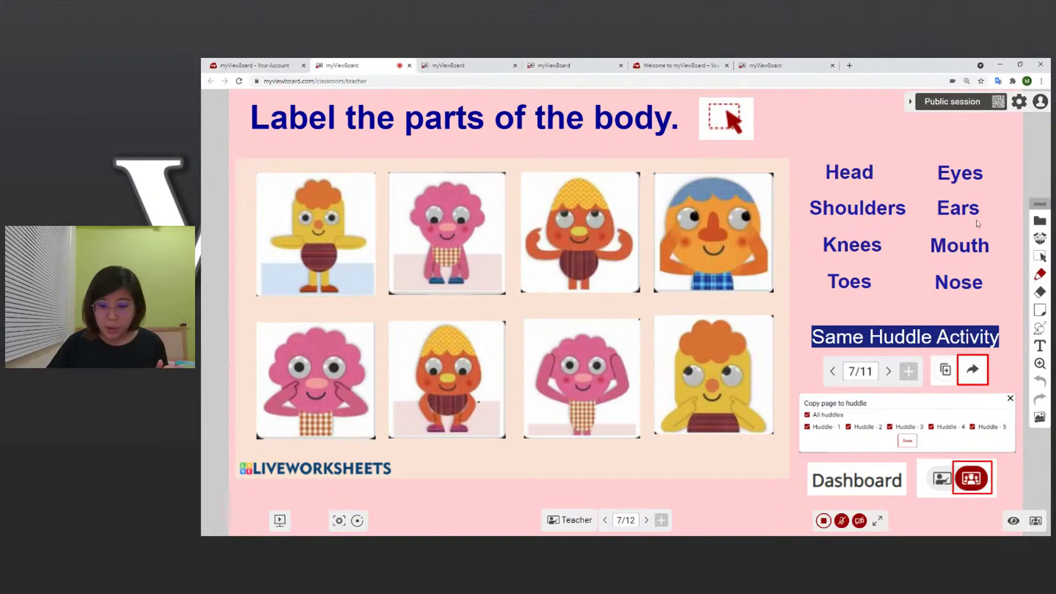
left_click(1040, 257)
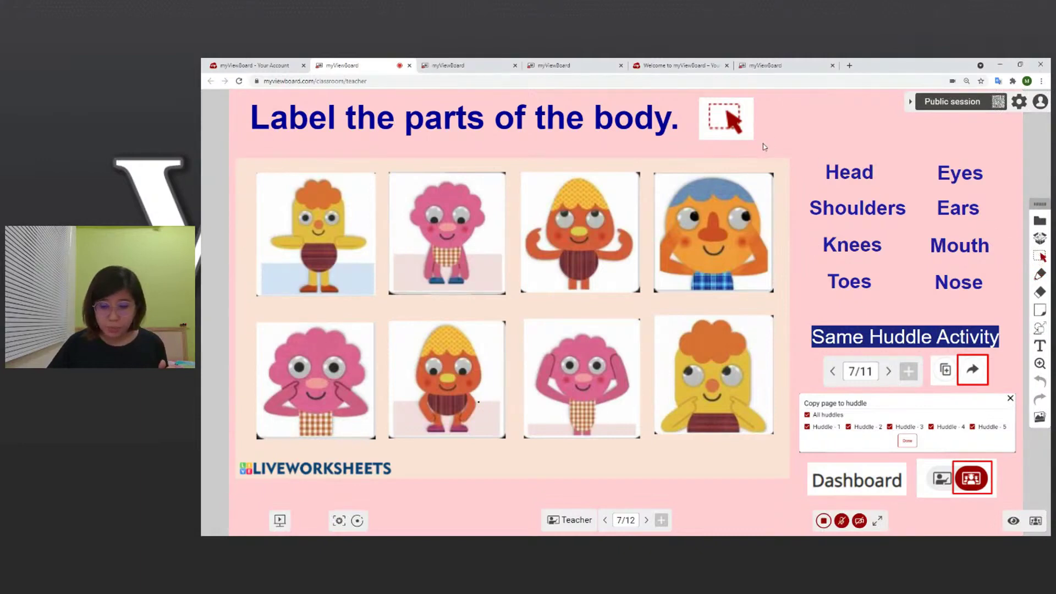
left_click(851, 174)
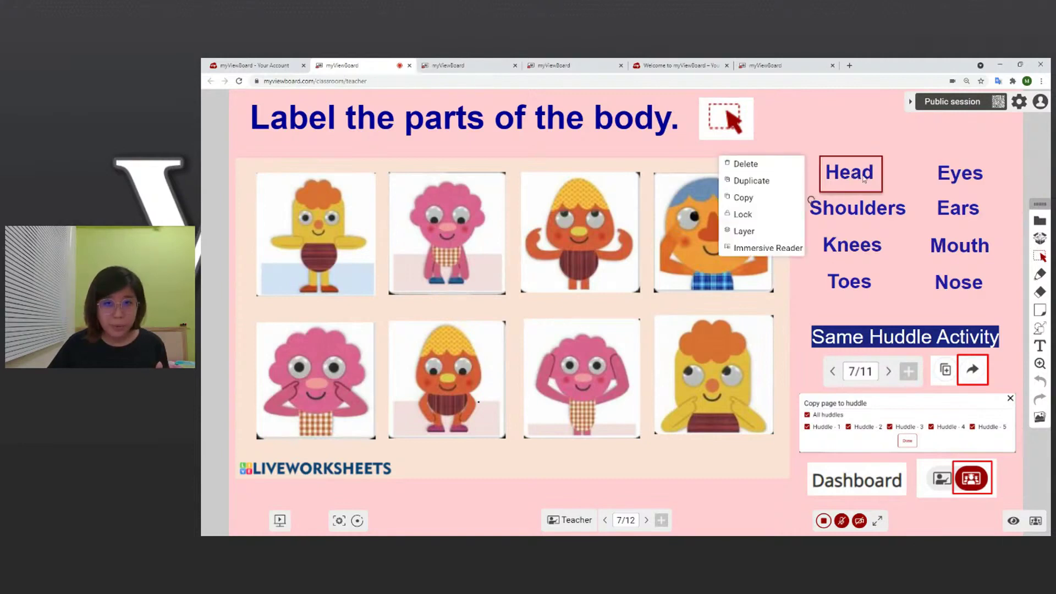
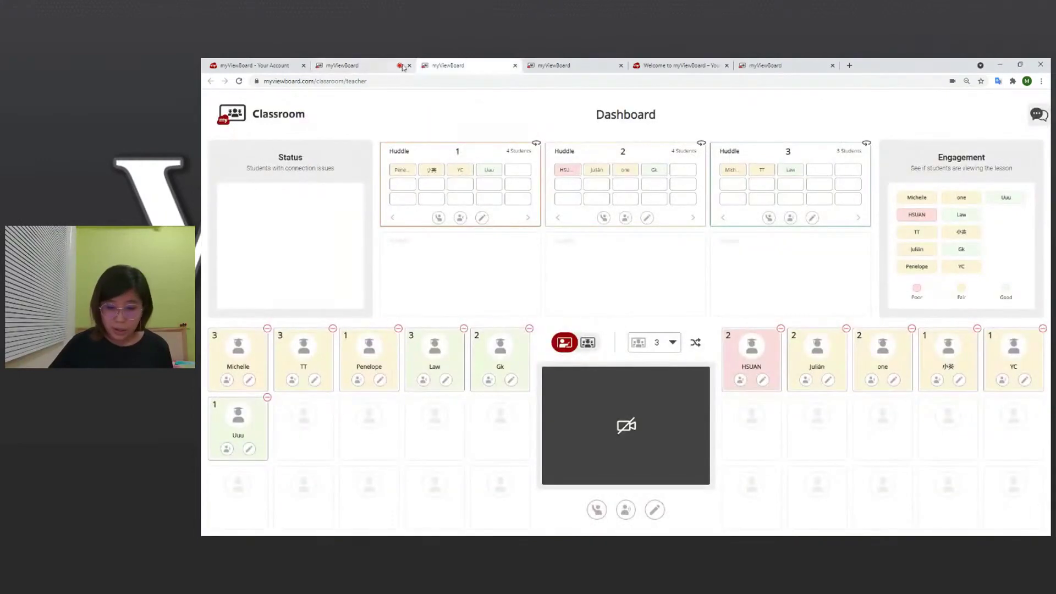
- On page 8 of the teacher canvas, handwrite 2, 0, 1 and 0 in the eyes, ears, mouths and noses blanks
left_click(379, 65)
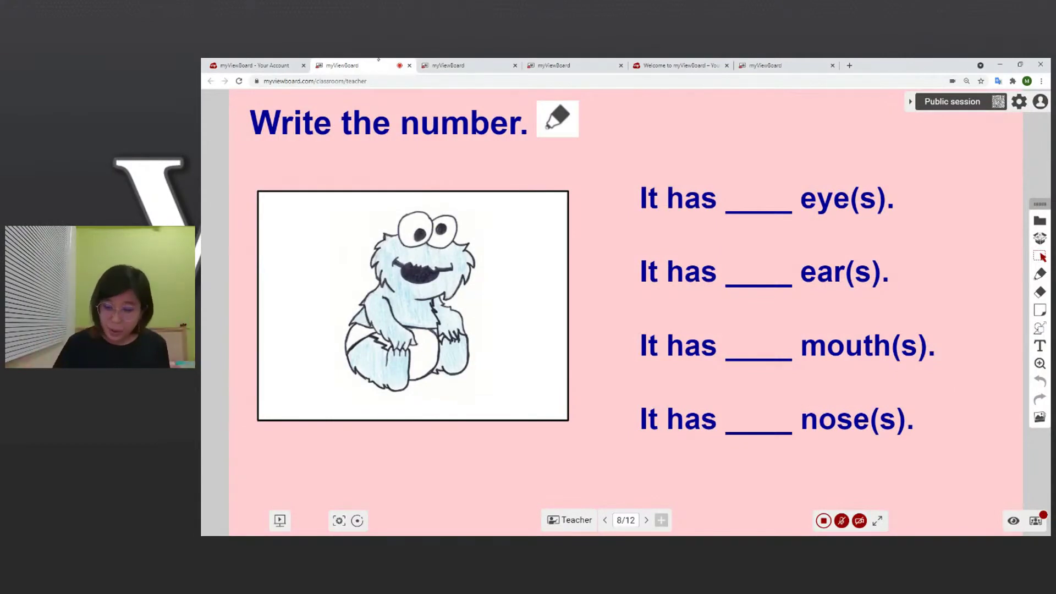
left_click(1040, 273)
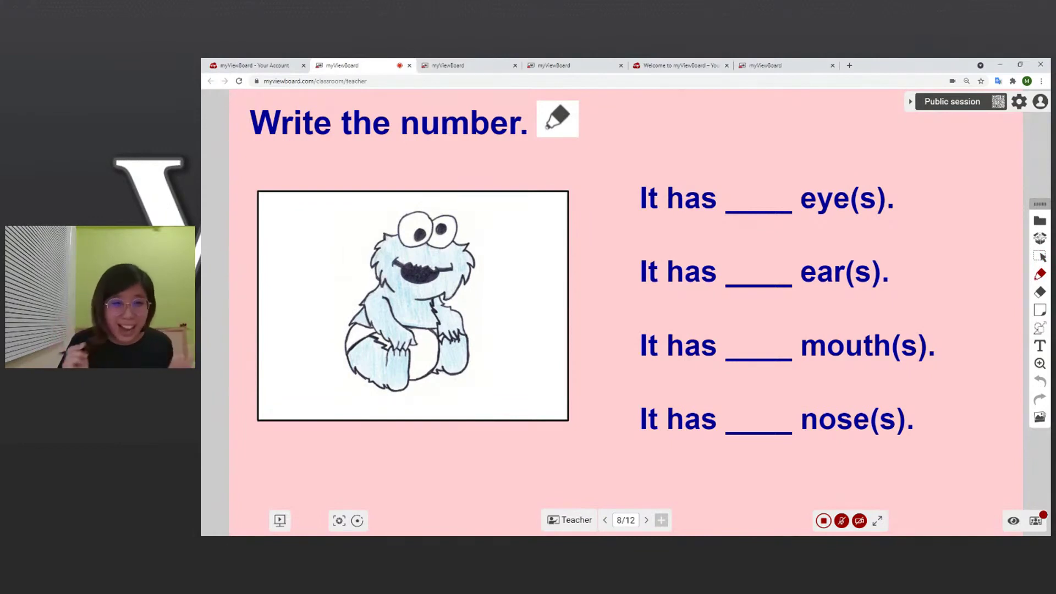
mouse_move(741, 172)
left_mouse_down()
mouse_move(746, 196)
mouse_move(769, 196)
left_mouse_up()
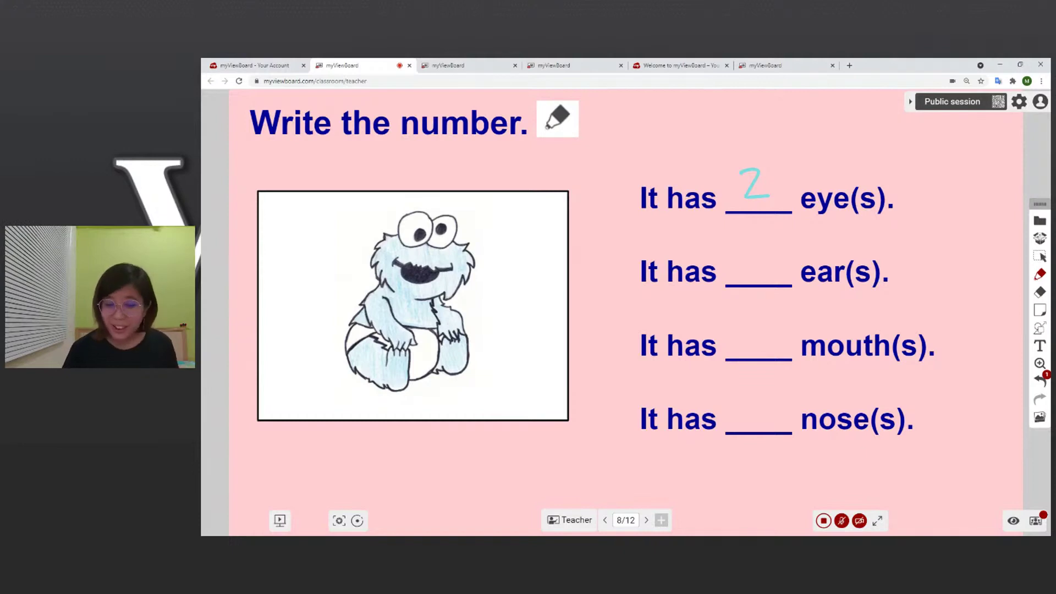
mouse_move(755, 246)
left_mouse_down()
mouse_move(752, 264)
mouse_move(762, 244)
left_mouse_up()
left_click_drag(755, 312, 757, 345)
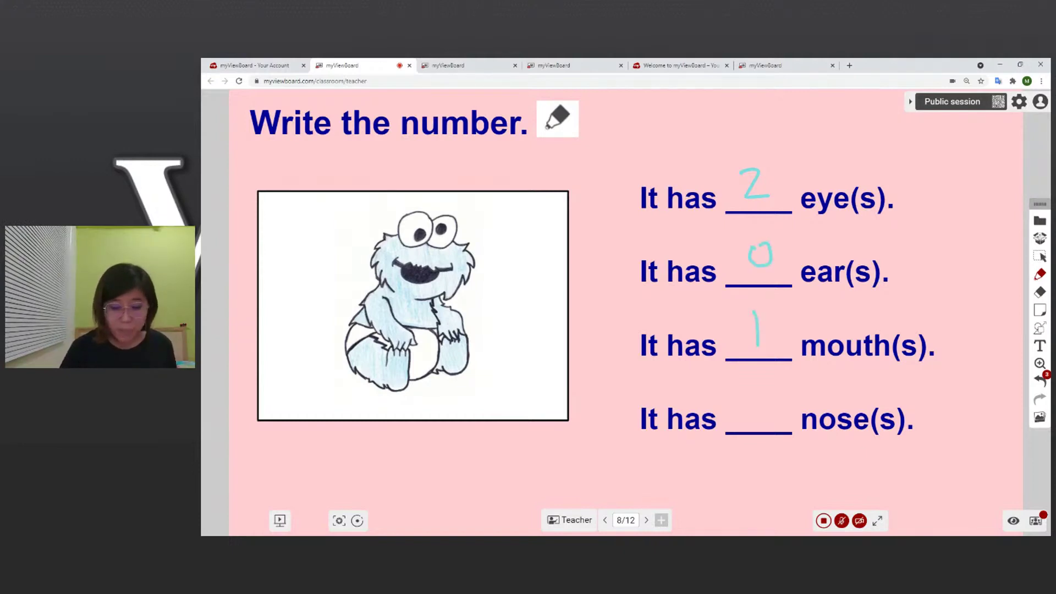
left_click_drag(766, 398, 770, 404)
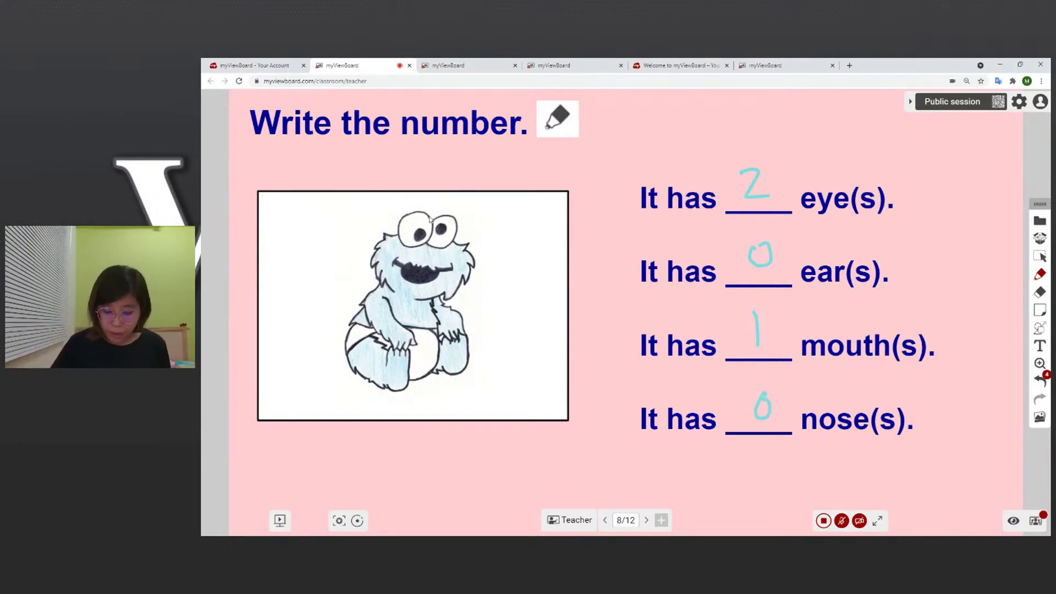
- Advance to page 9 and copy it to all huddles from the page overview
left_click(647, 519)
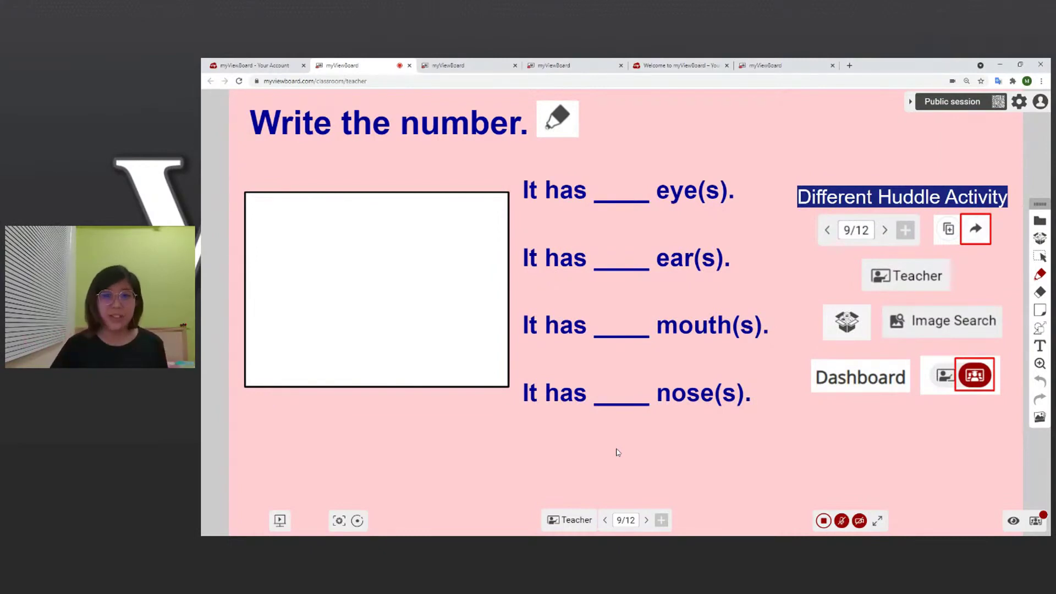
left_click(626, 520)
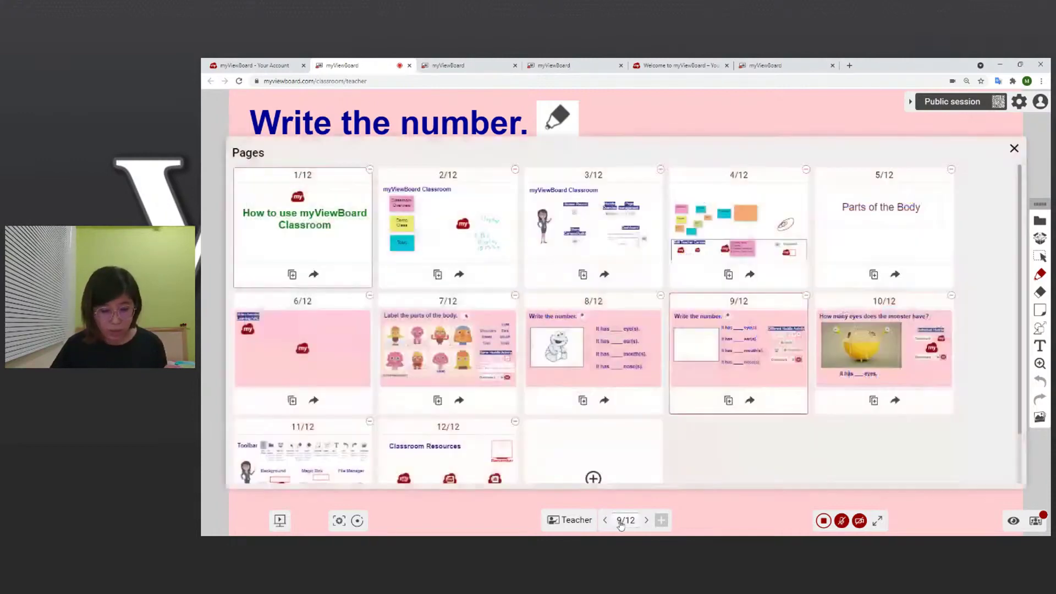
left_click(750, 401)
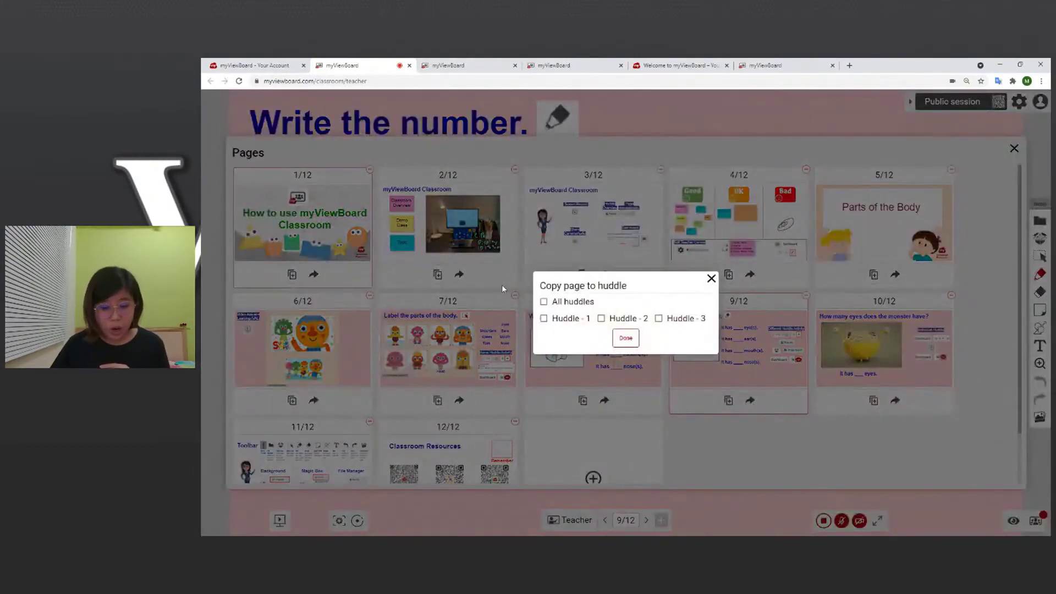
left_click(544, 302)
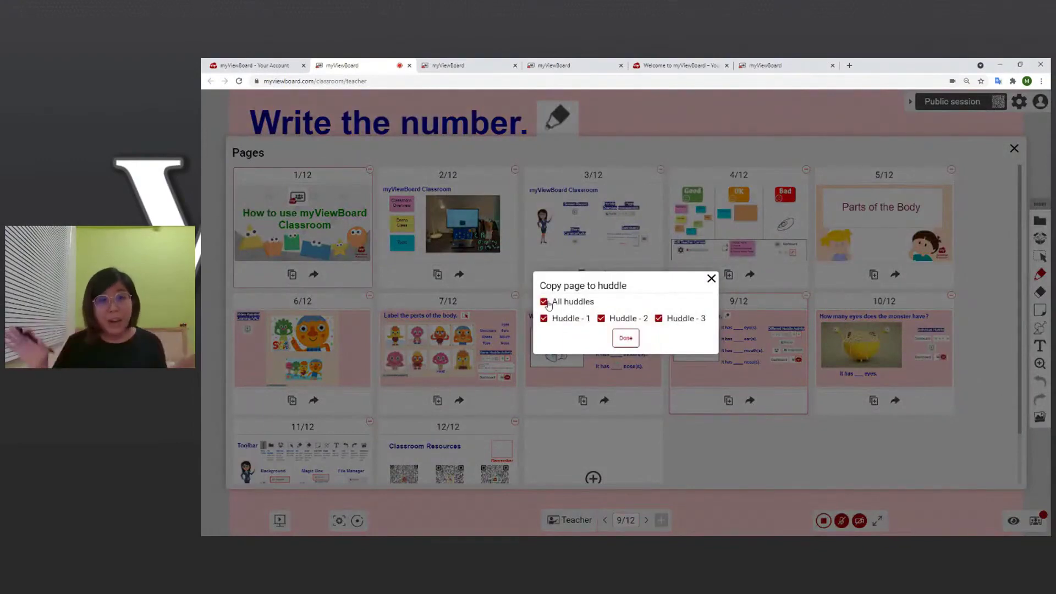
left_click(627, 339)
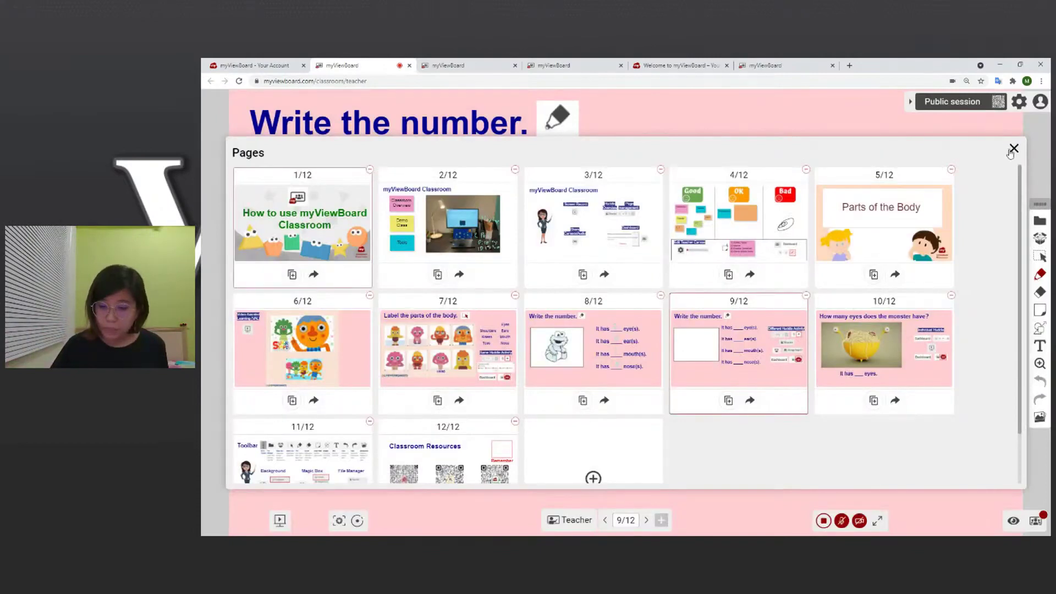
left_click(1012, 150)
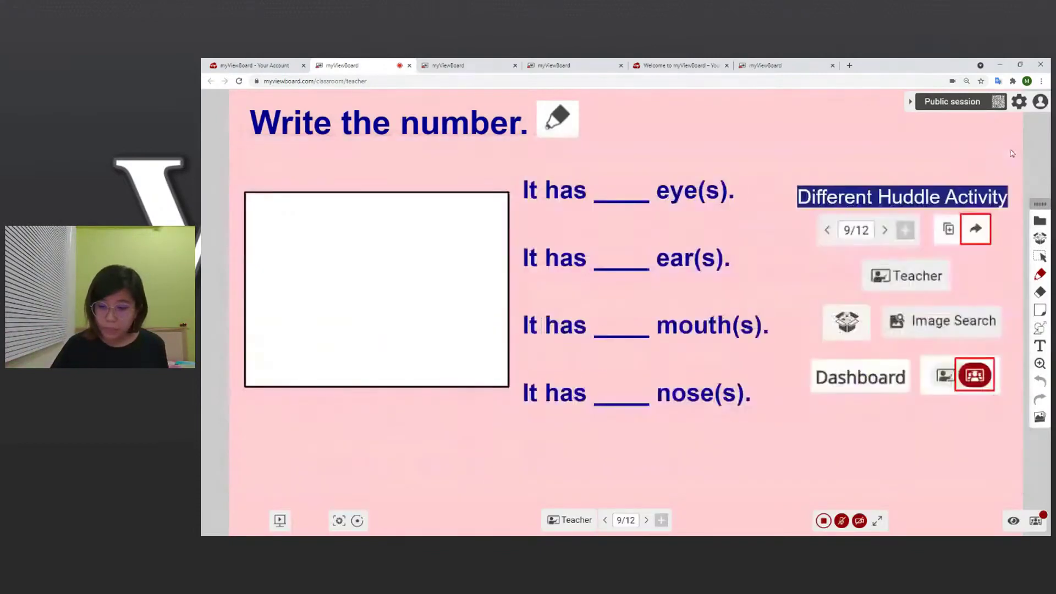
- Open the Huddle Overview and run an image search for "cute monsters"
left_click(574, 521)
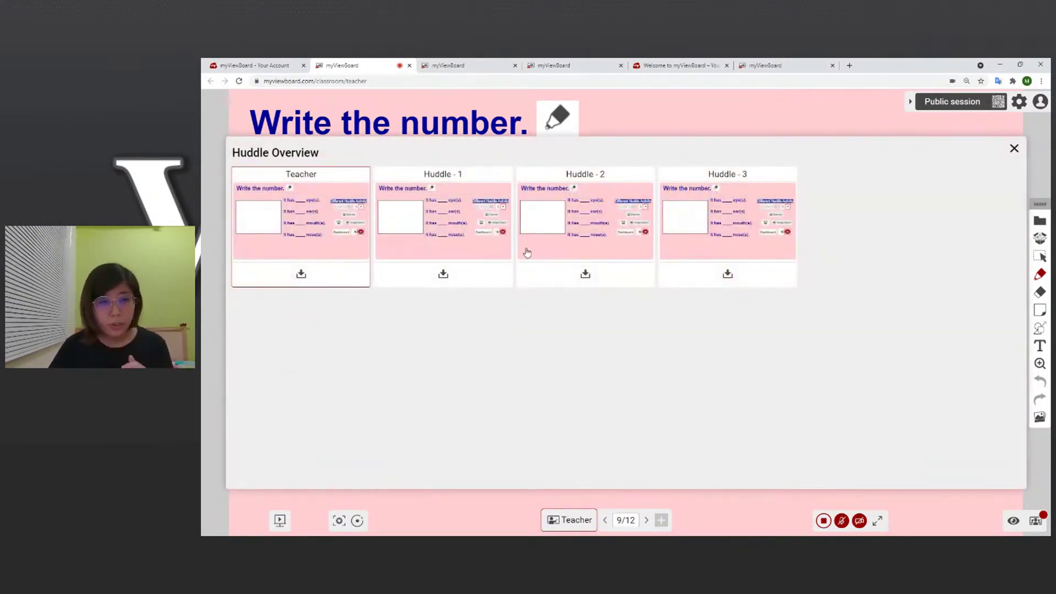
left_click(1041, 246)
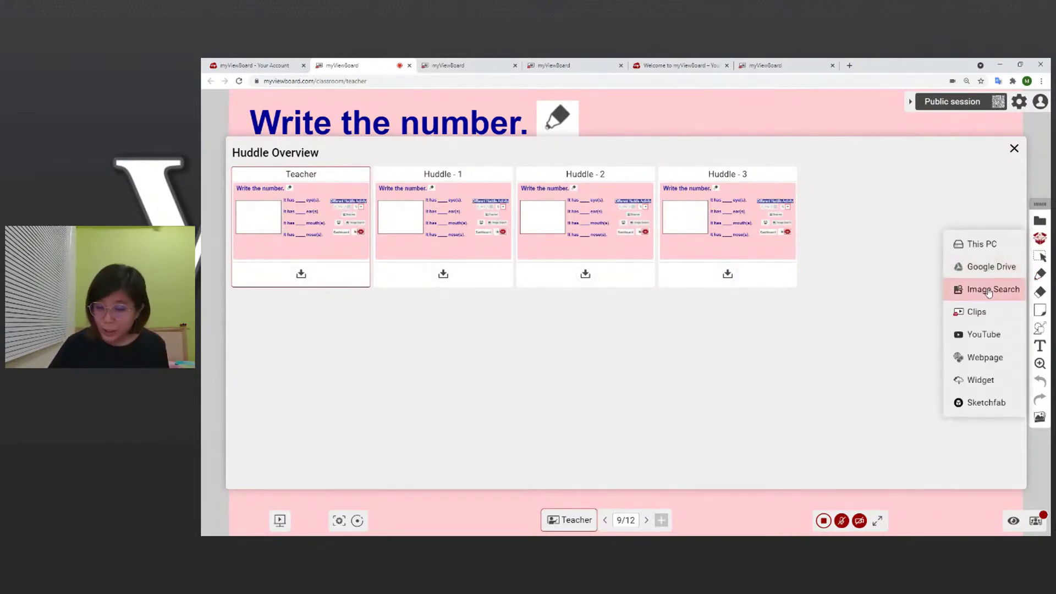
left_click(990, 290)
type("cu")
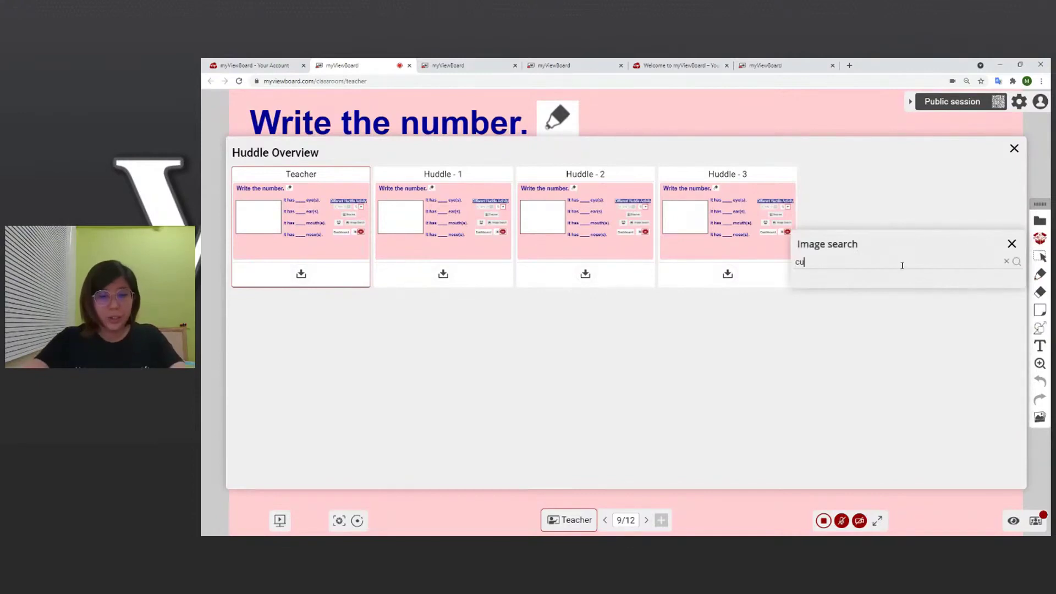
type("te monsters")
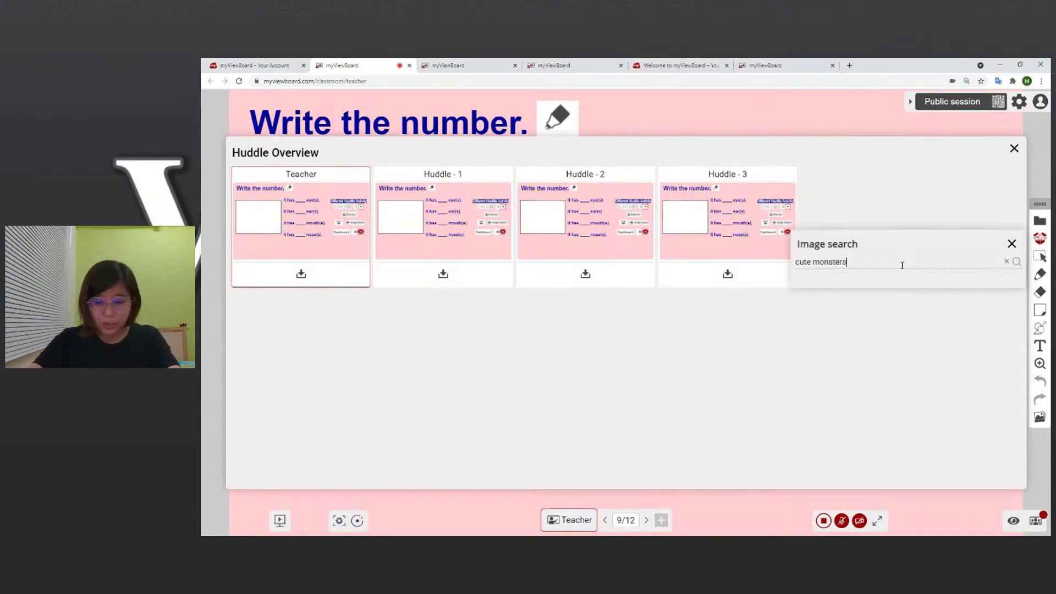
key("Return")
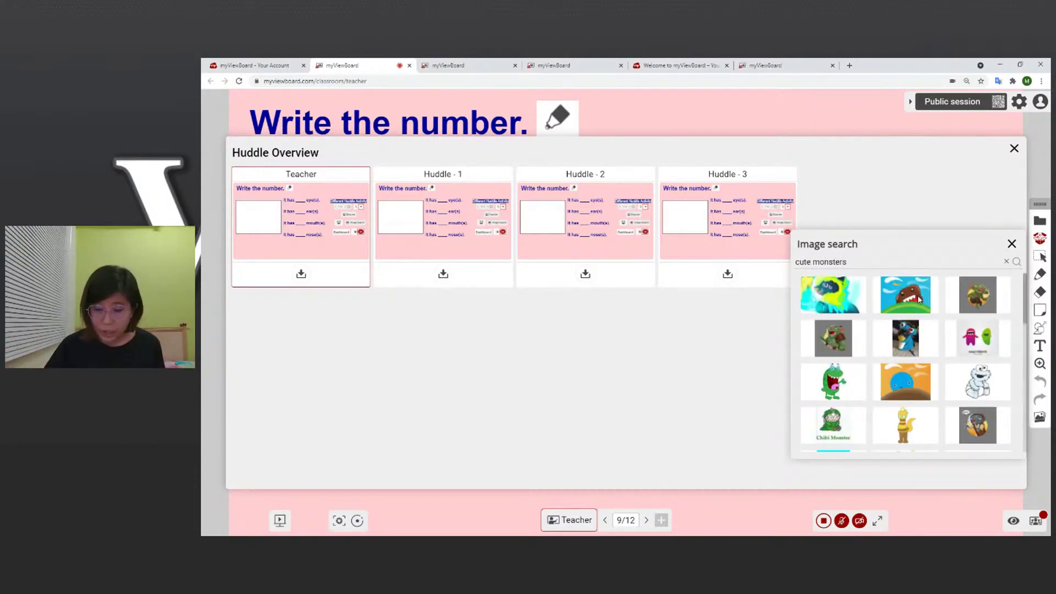
- Place a different monster image in the empty box of Huddles 1, 2 and 3, and close the search and Huddle Overview
left_click_drag(919, 299, 400, 223)
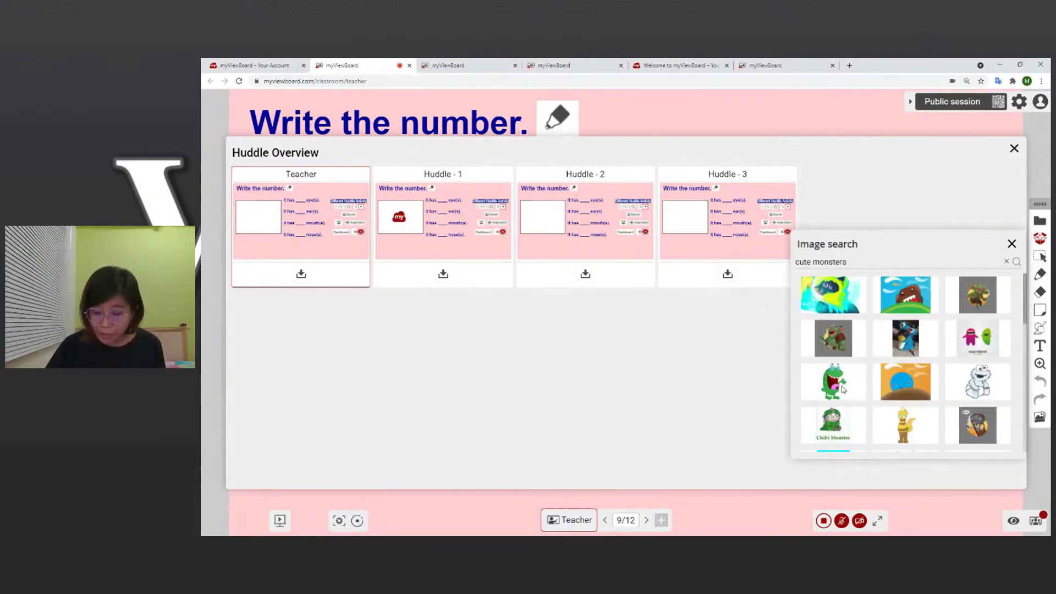
left_click_drag(844, 389, 541, 218)
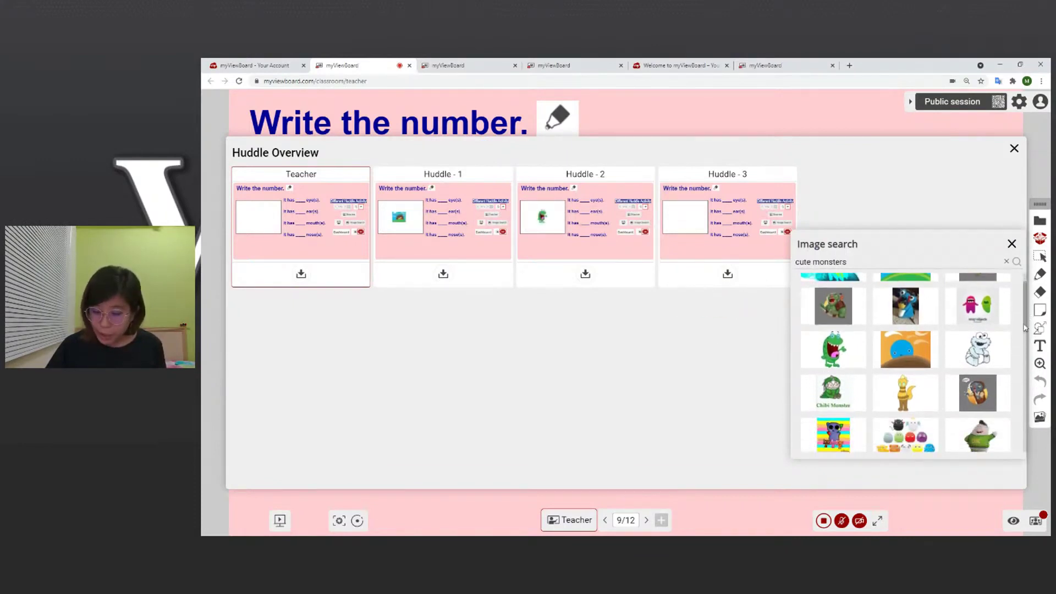
left_click_drag(1022, 312, 1024, 371)
scroll(1024, 371, "up", 1)
left_click_drag(990, 294, 683, 221)
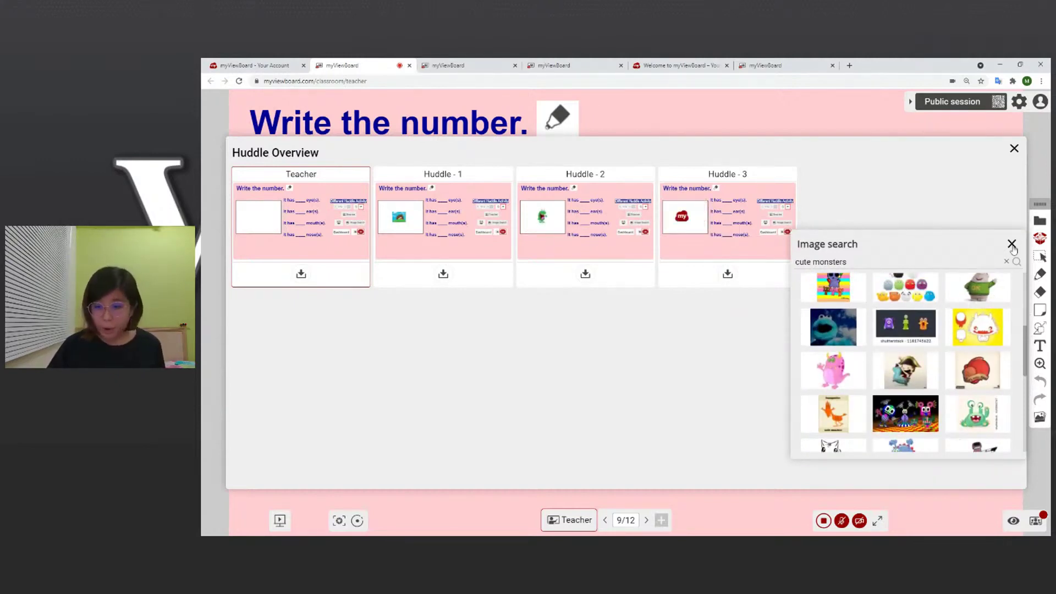
left_click(1012, 245)
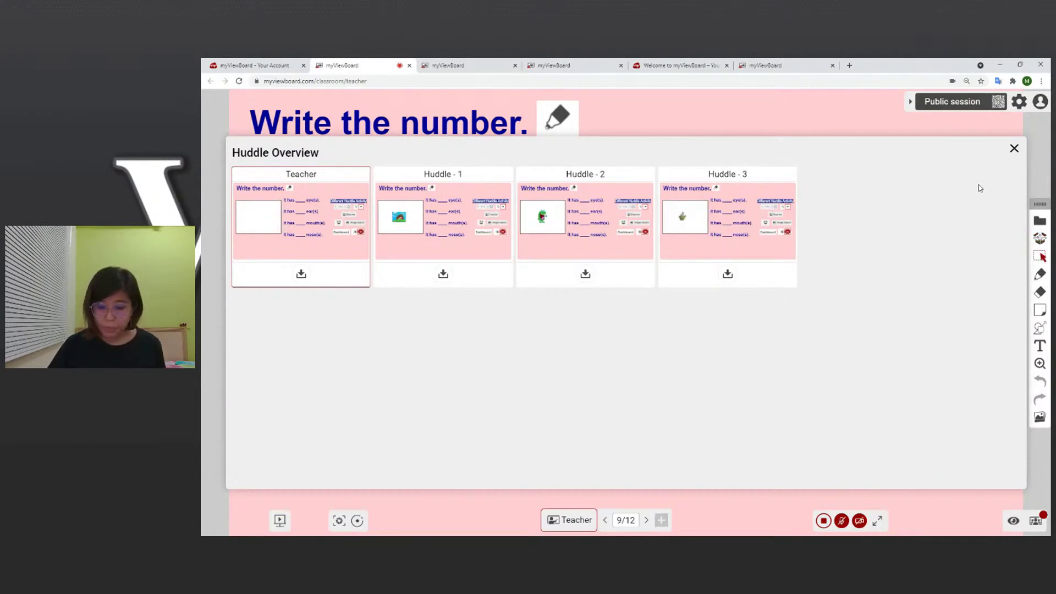
left_click(1014, 149)
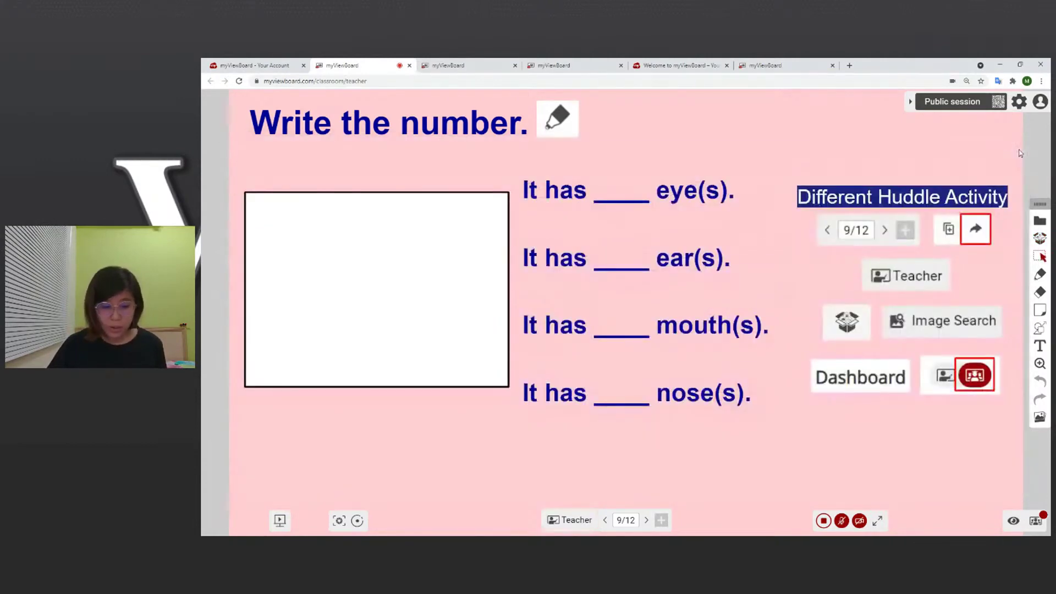
- Switch to the Dashboard and start a huddle discussion with the timer set to 01 min 00 sec
left_click(482, 68)
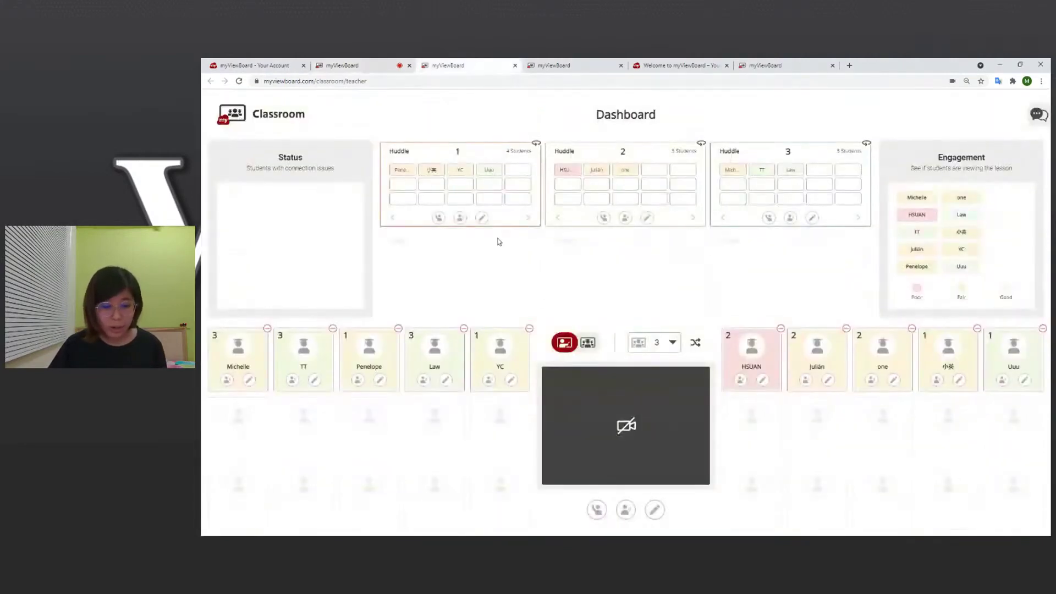
left_click(587, 344)
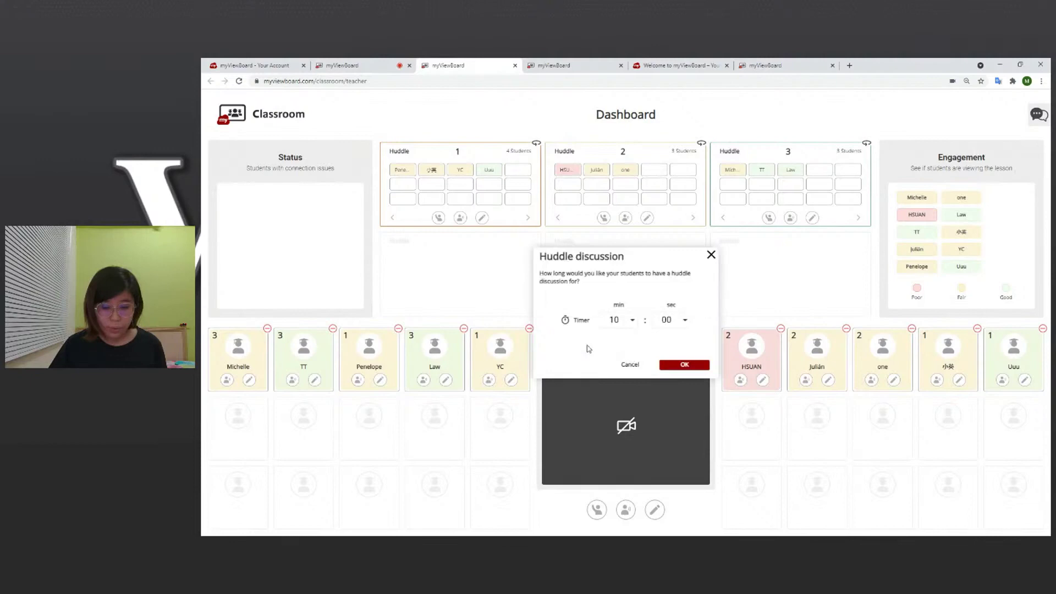
left_click(632, 321)
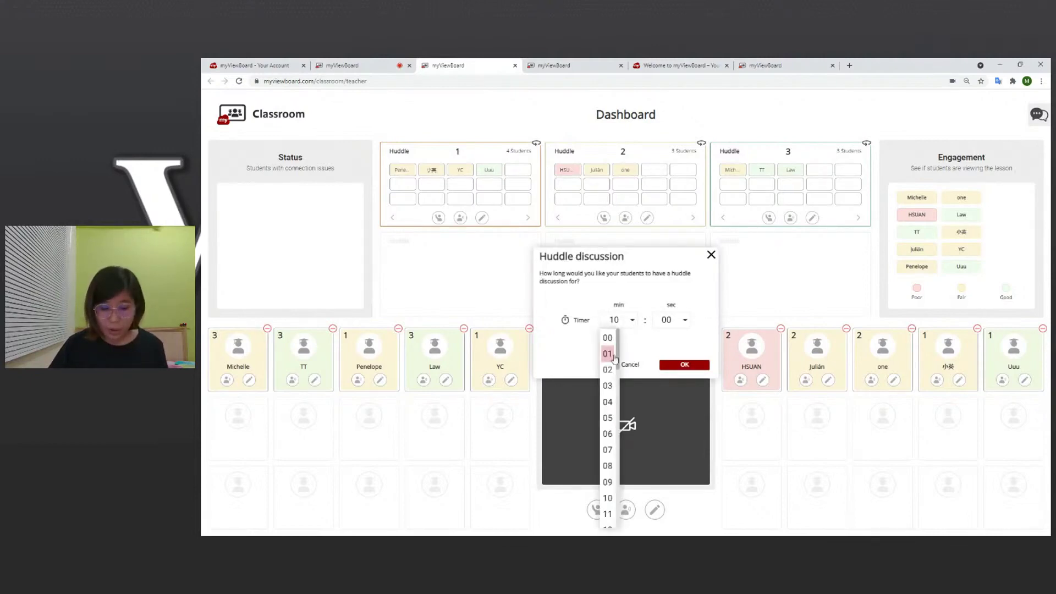
left_click(613, 355)
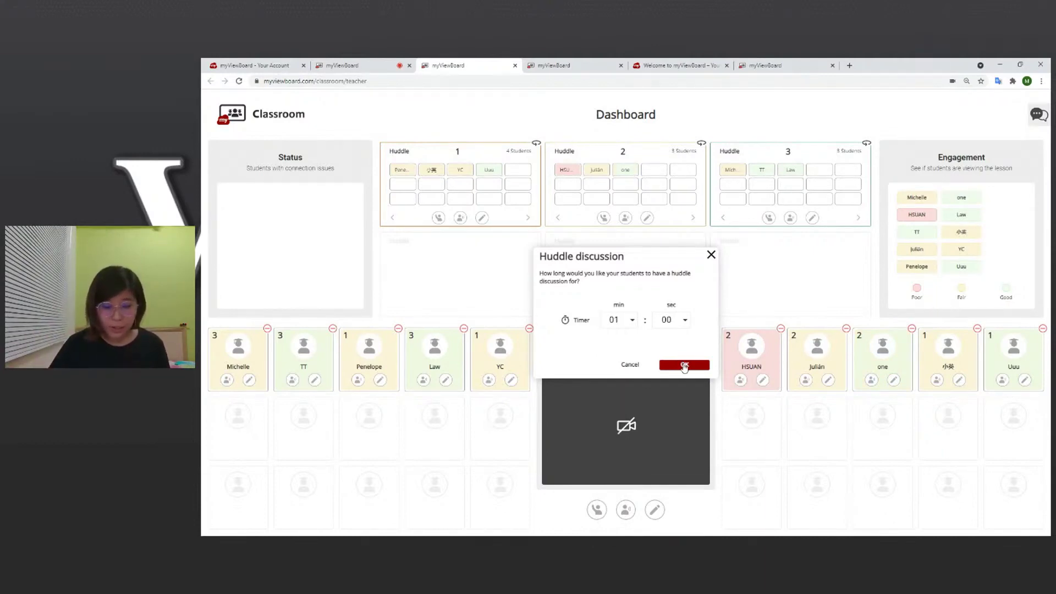
left_click(685, 366)
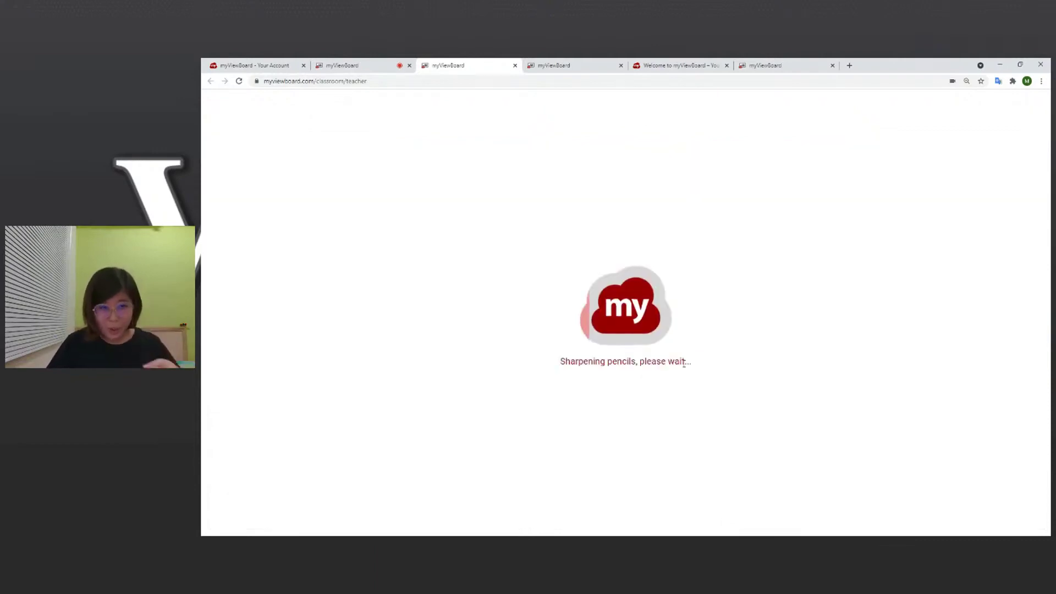
- Check the student view of Huddle 3, turn off speaking privileges for the class on the Dashboard, and return to the student view
left_click(555, 69)
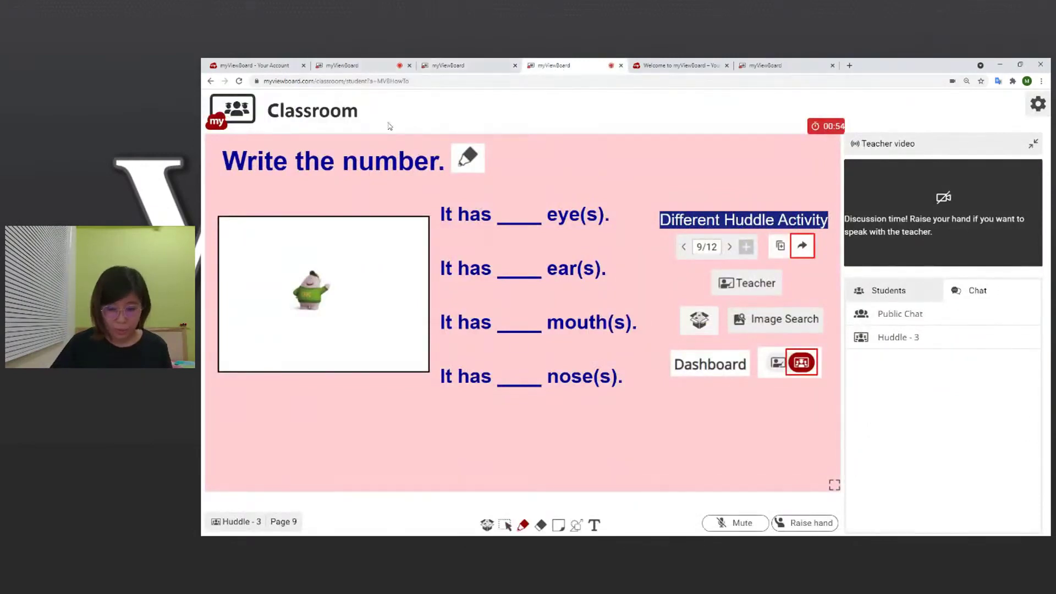
left_click(437, 67)
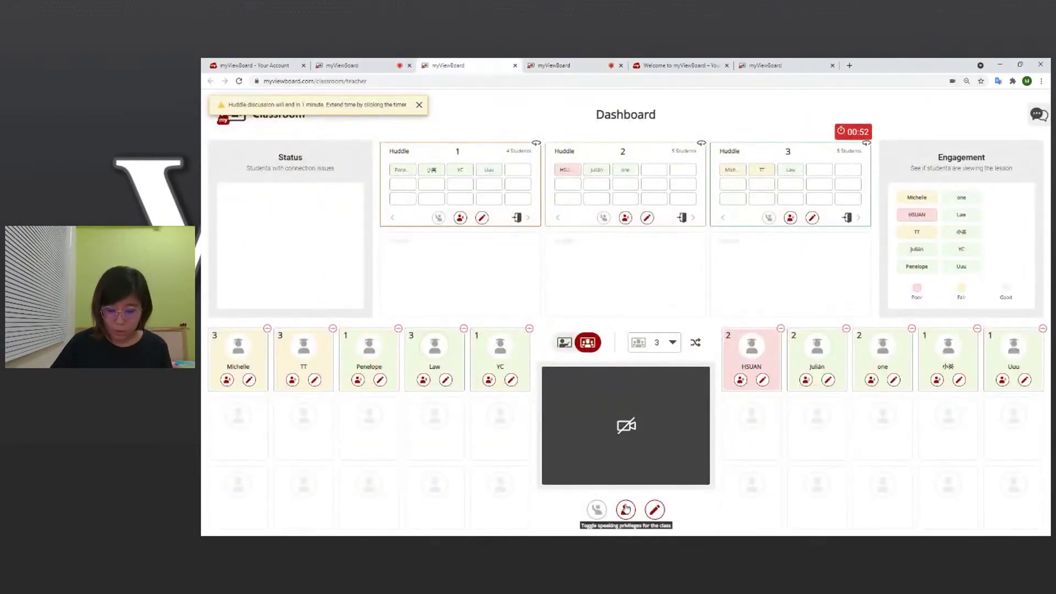
left_click(626, 511)
left_click(586, 70)
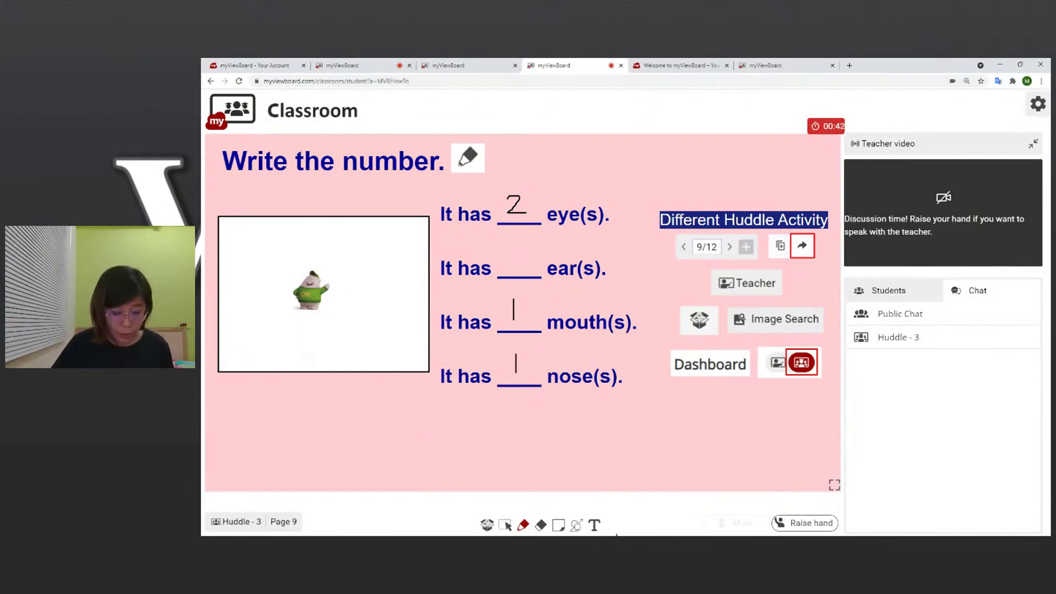
- In the student view, enlarge the monster image to nearly fill the white box on Huddle 3's page, and deselect it
left_click(505, 524)
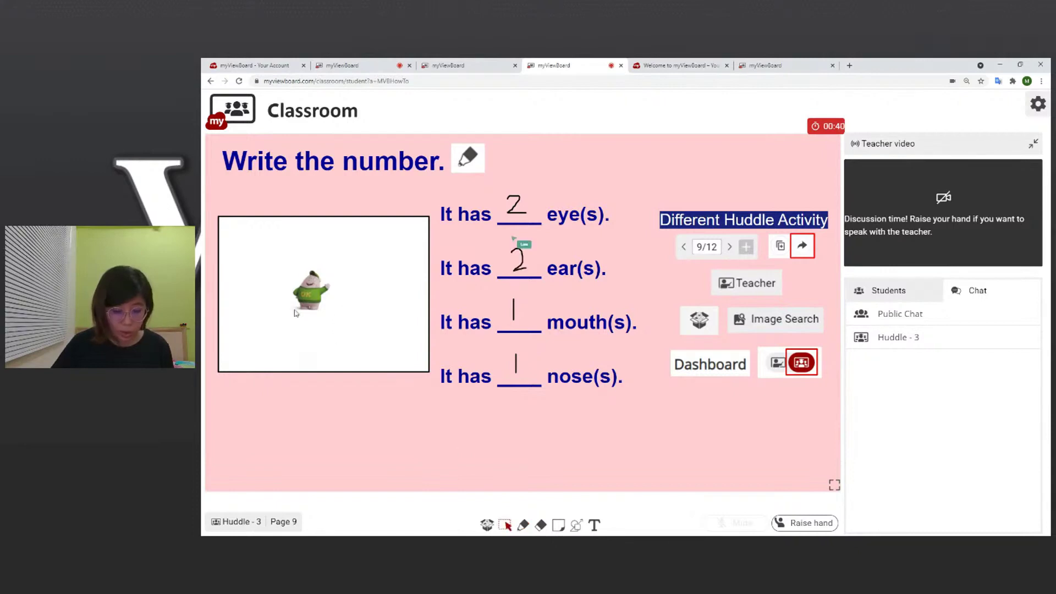
left_click(322, 293)
left_click_drag(342, 324, 311, 275)
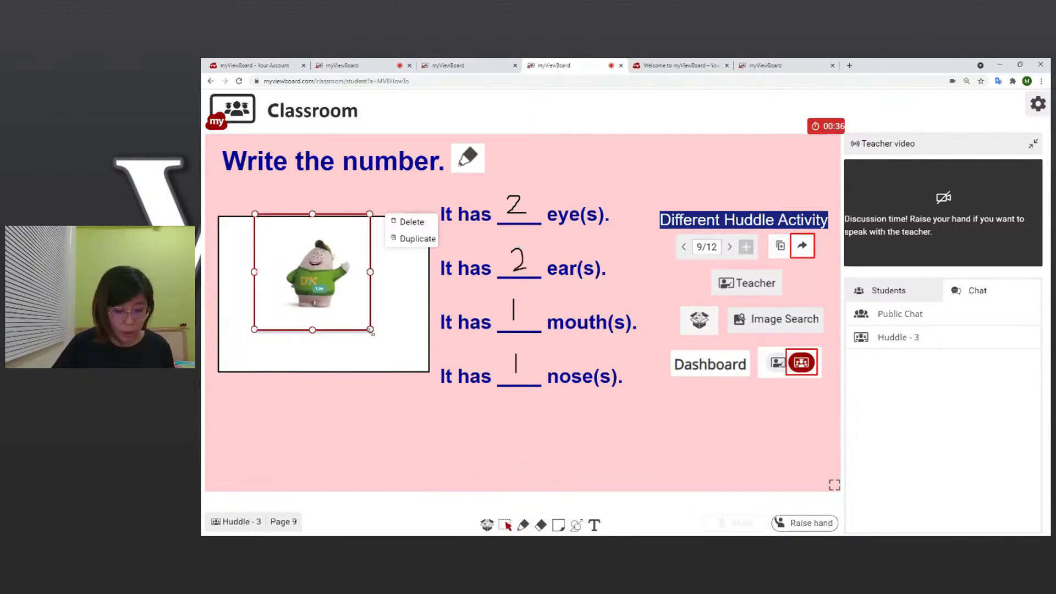
left_click_drag(372, 332, 405, 405)
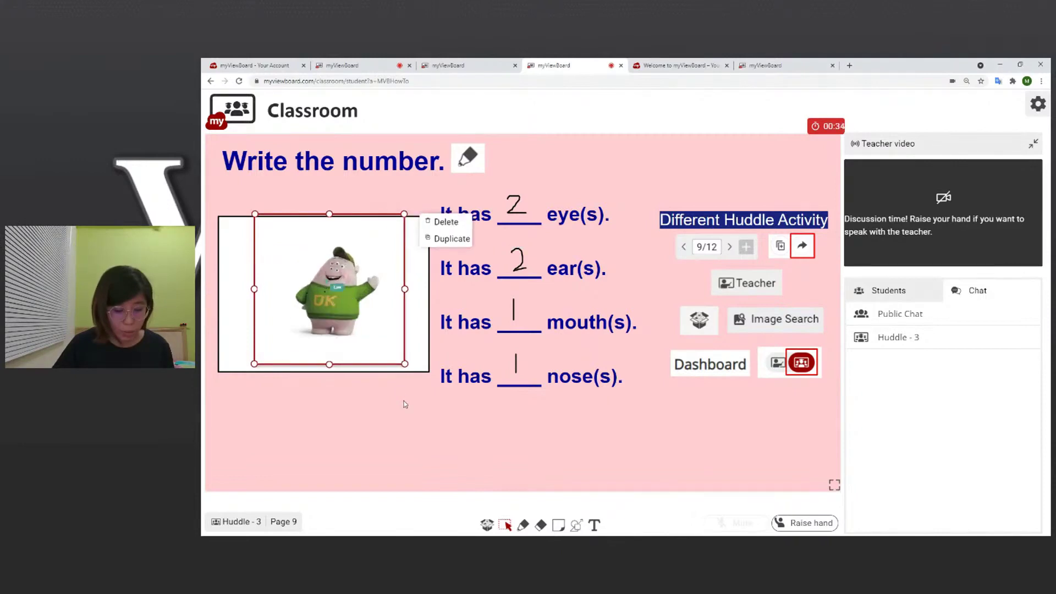
left_click(375, 427)
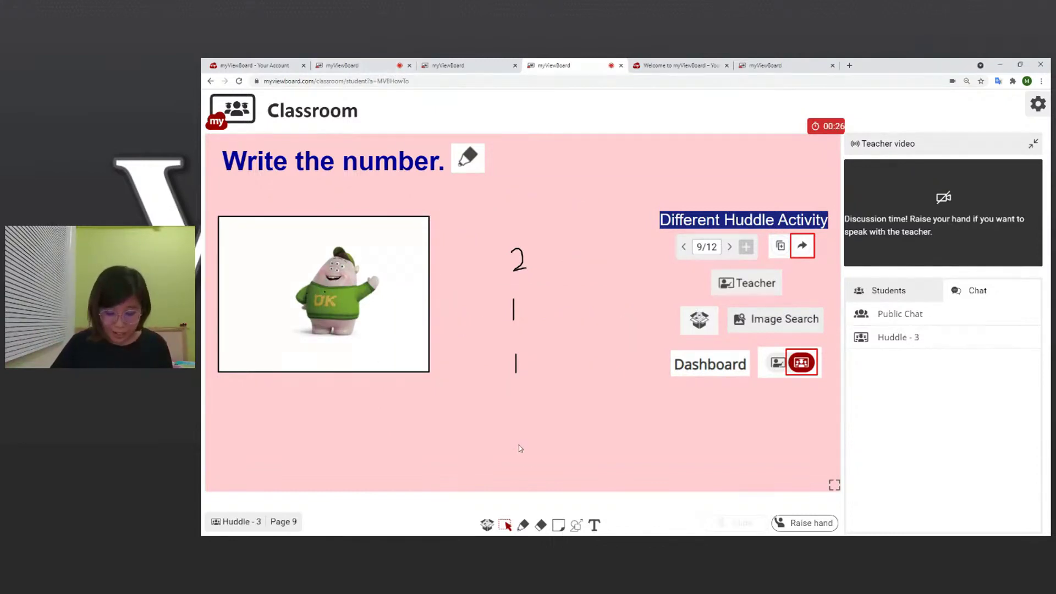
- On page 9 of the teacher canvas, lock the fill-in-the-blank text and the empty white box
left_click(366, 62)
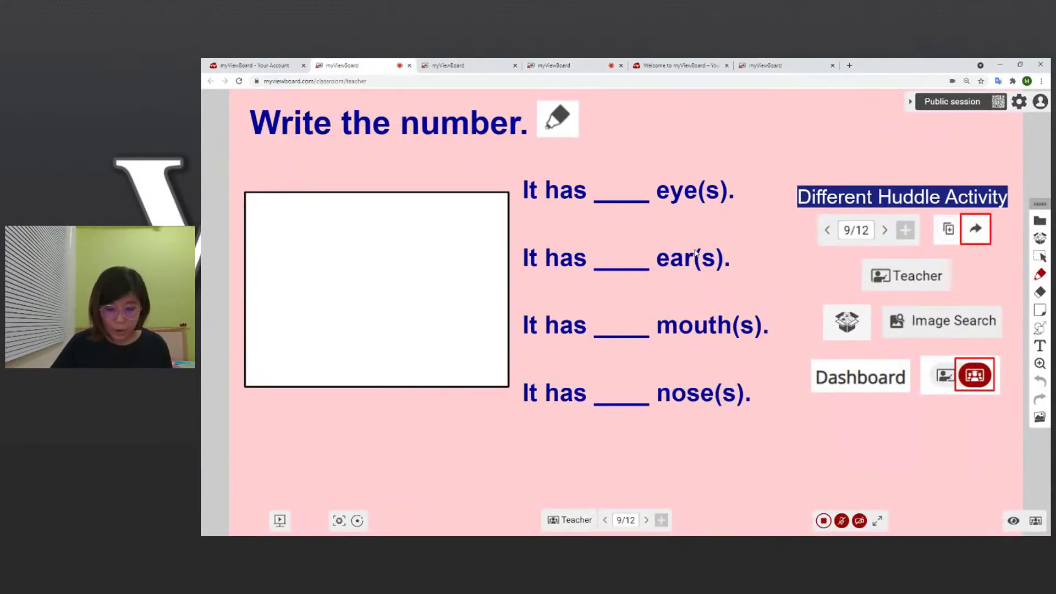
left_click(1040, 256)
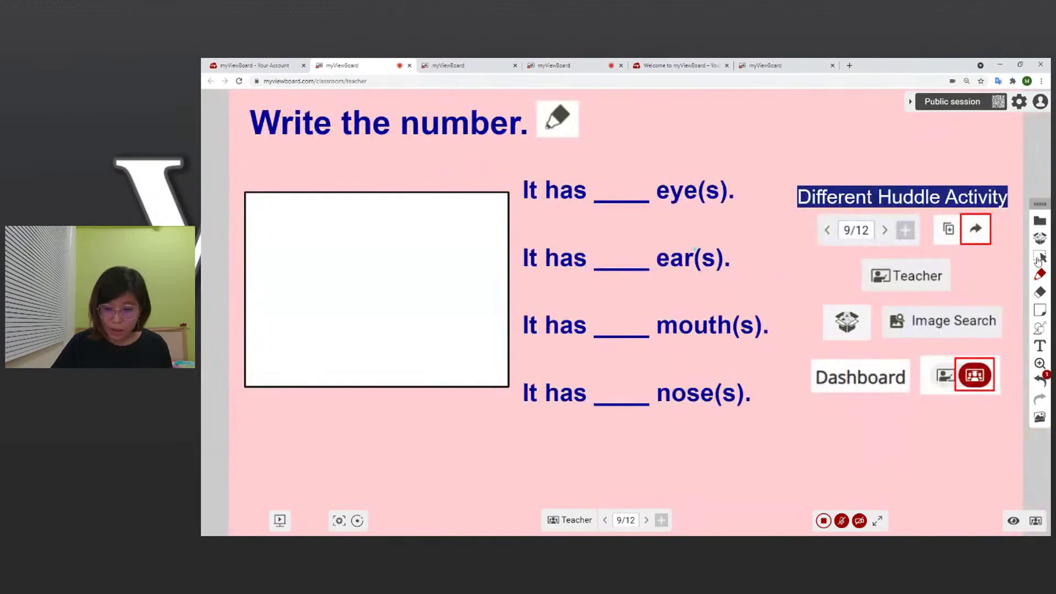
left_click(714, 215)
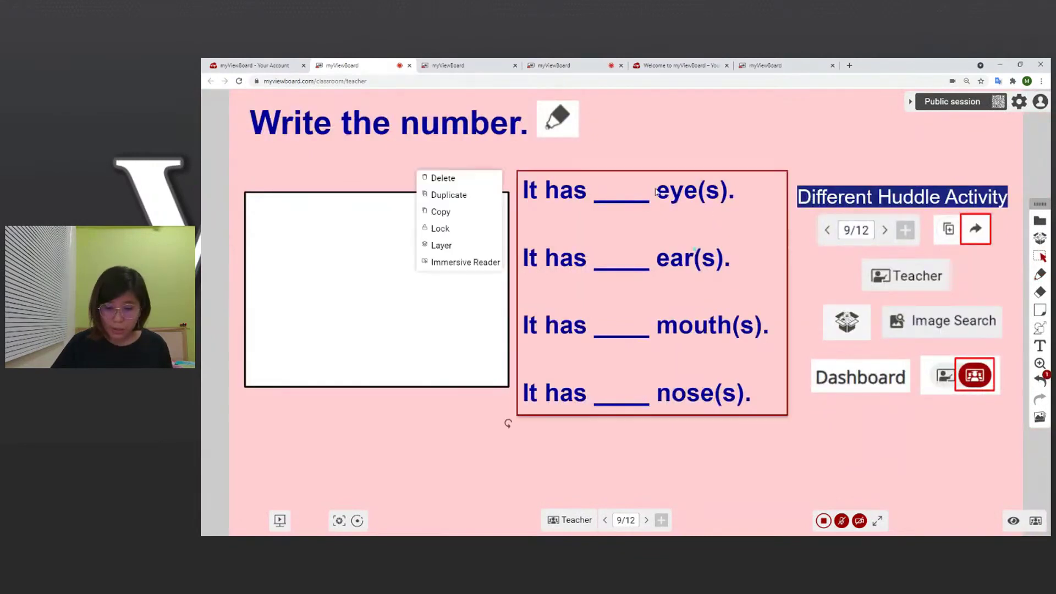
left_click(456, 230)
left_click(434, 230)
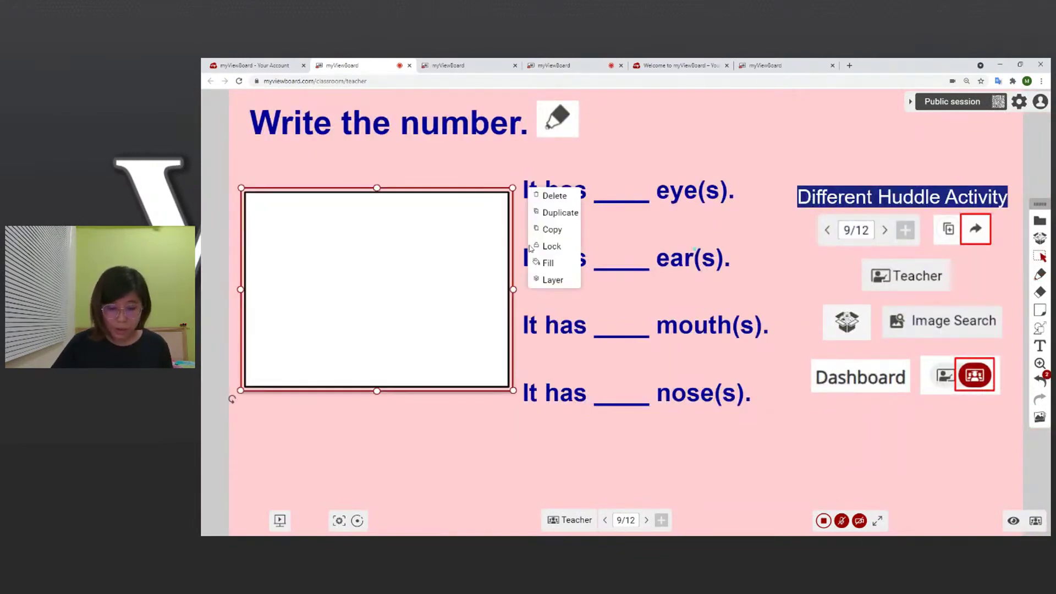
left_click(555, 250)
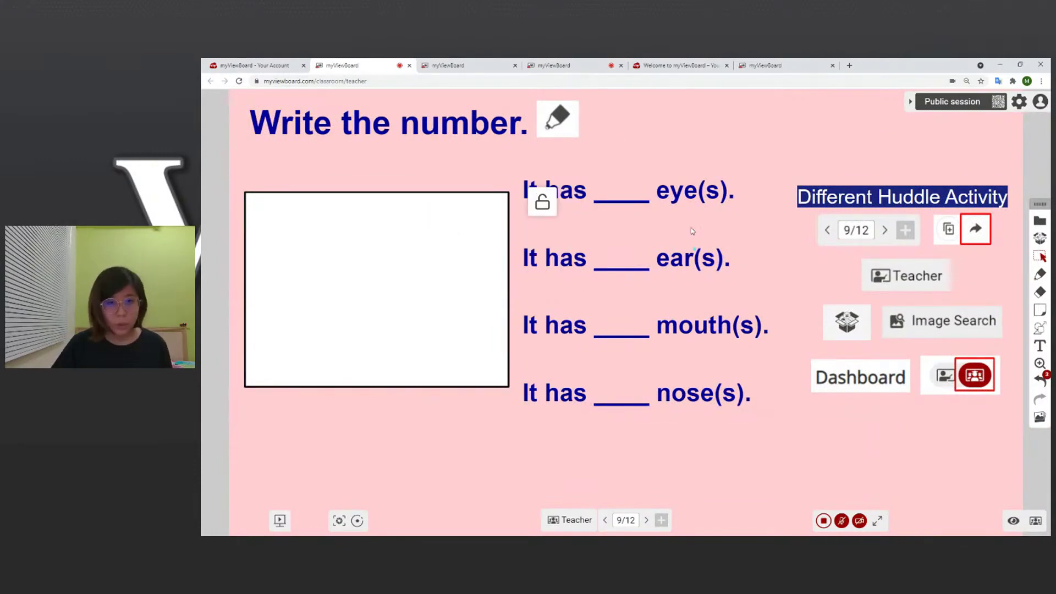
- Open Huddle 2's canvas from the Huddle Overview and draw a check mark beside each of the four answers
left_click(577, 524)
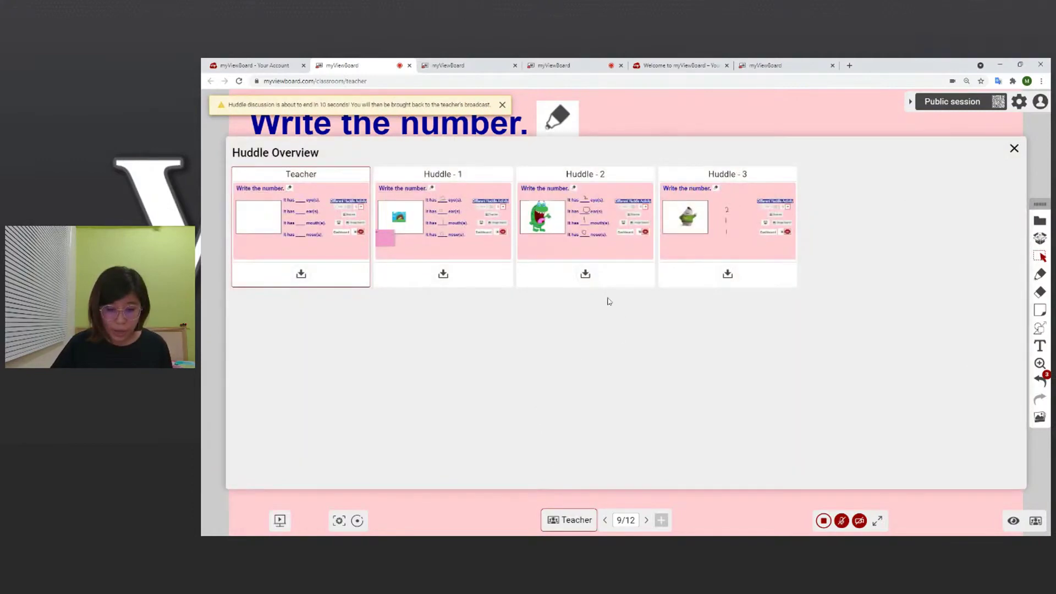
left_click(570, 251)
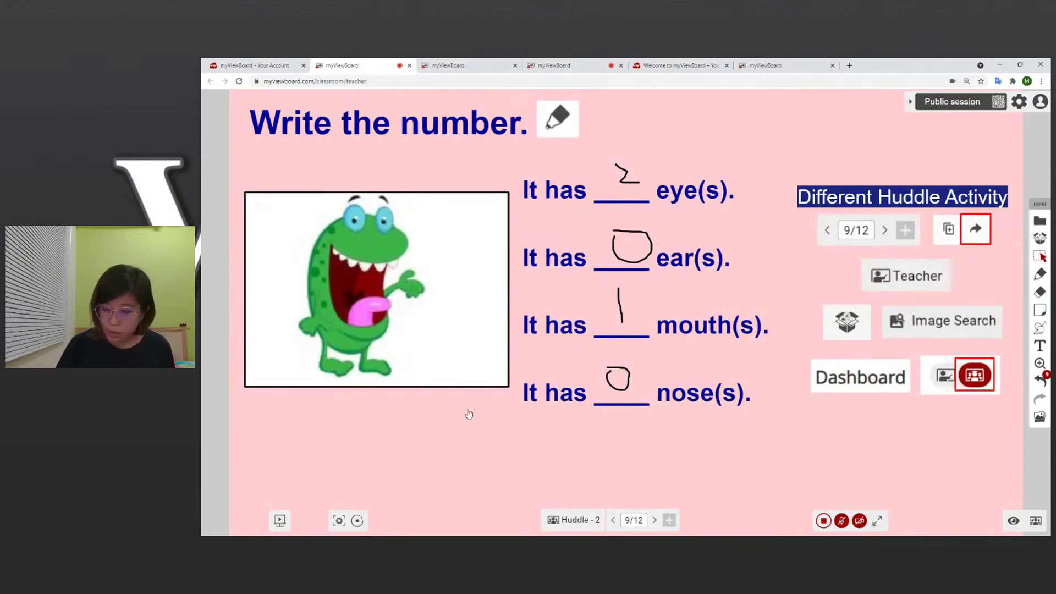
left_click_drag(743, 170, 777, 163)
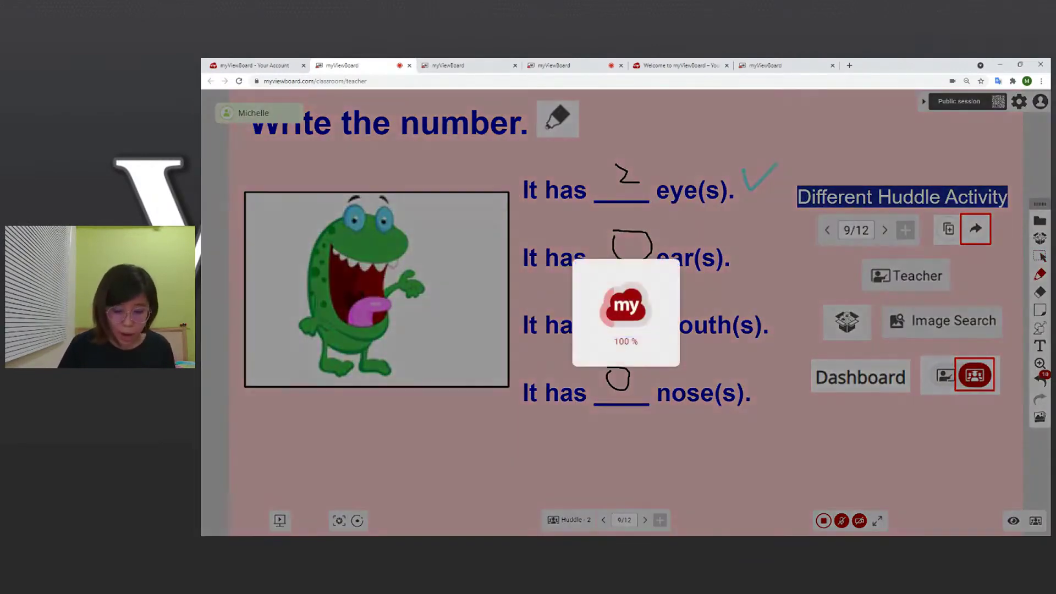
left_click_drag(742, 249, 790, 216)
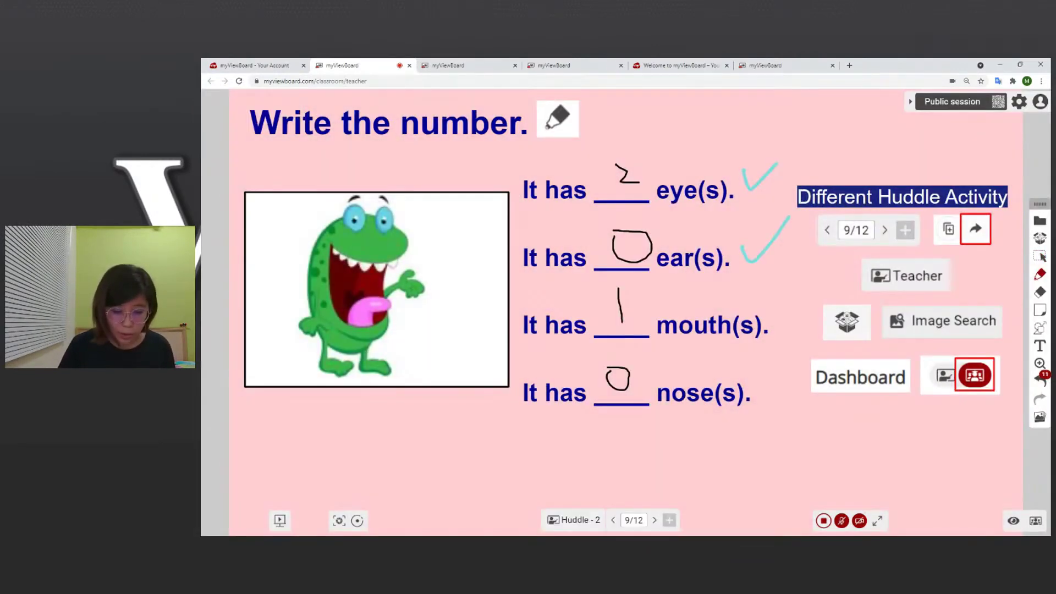
left_click_drag(780, 298, 818, 276)
left_click_drag(762, 395, 820, 348)
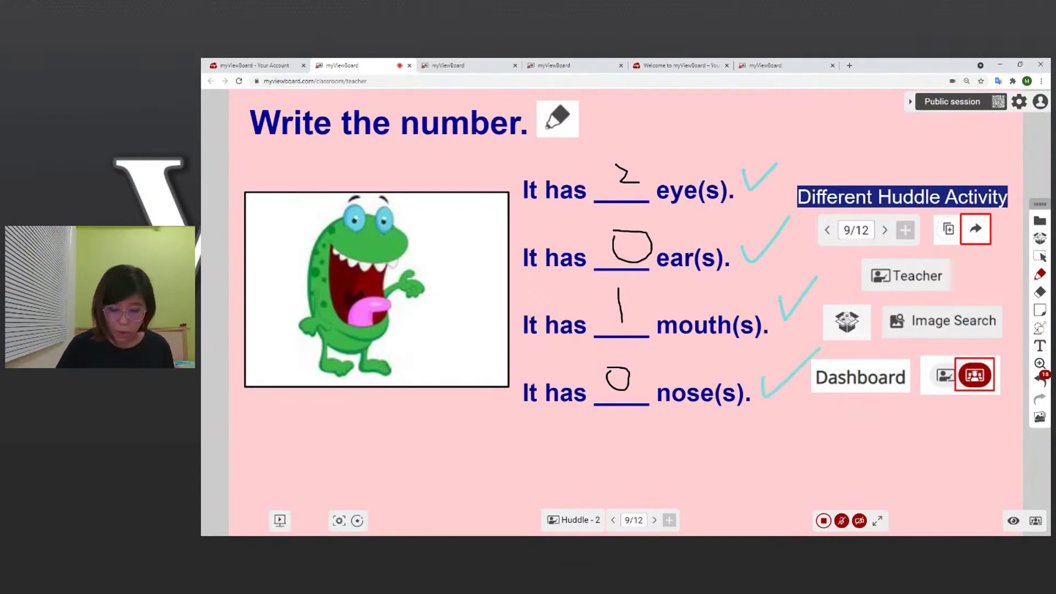
- Handwrite the score 100 below the check marks on Huddle 2's page
left_click_drag(757, 435, 769, 480)
mouse_move(820, 442)
left_mouse_down()
mouse_move(792, 469)
mouse_move(821, 440)
left_mouse_up()
left_click_drag(864, 435, 840, 438)
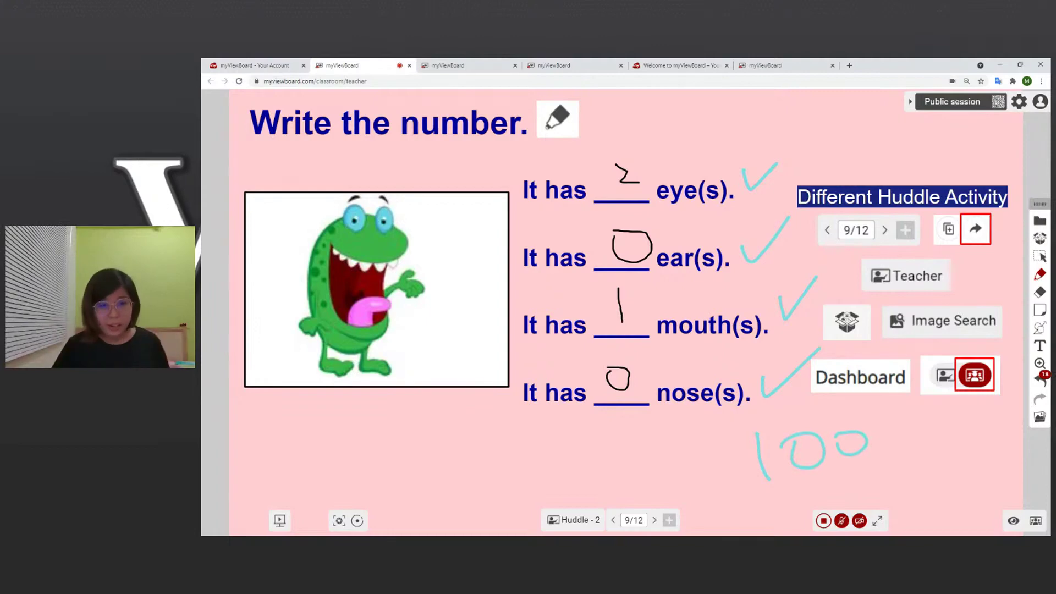
- Return to the teacher canvas through the Huddle Overview and advance to page 10
left_click(574, 520)
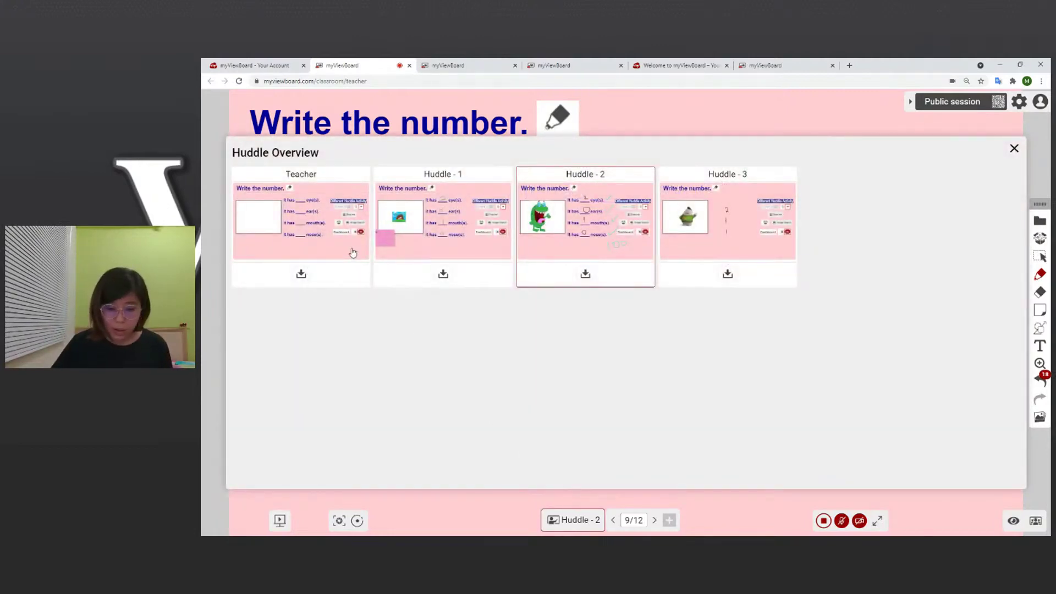
left_click(352, 252)
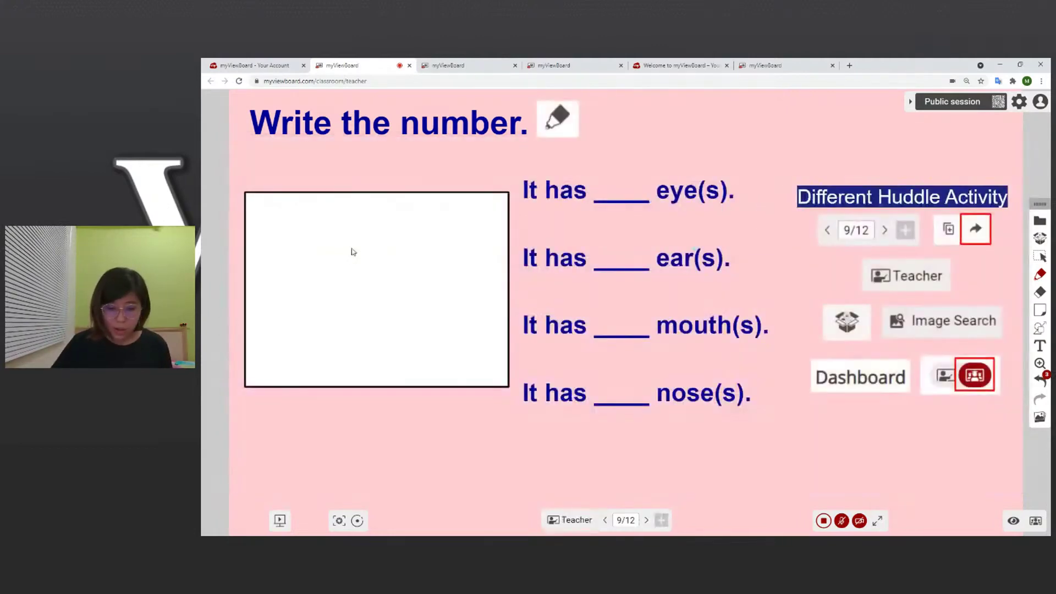
left_click(460, 66)
left_click(341, 67)
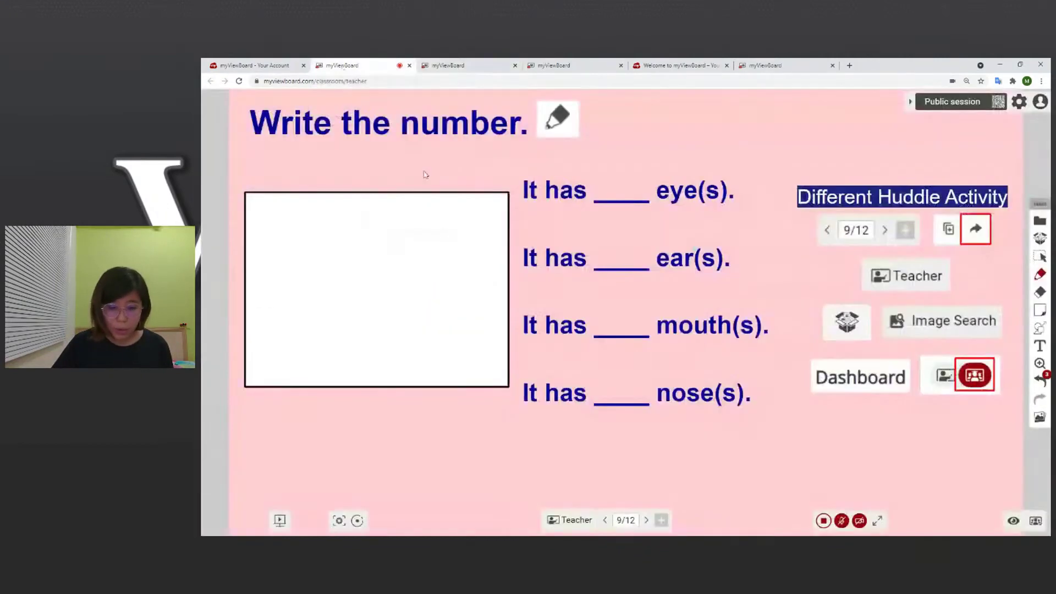
left_click(648, 520)
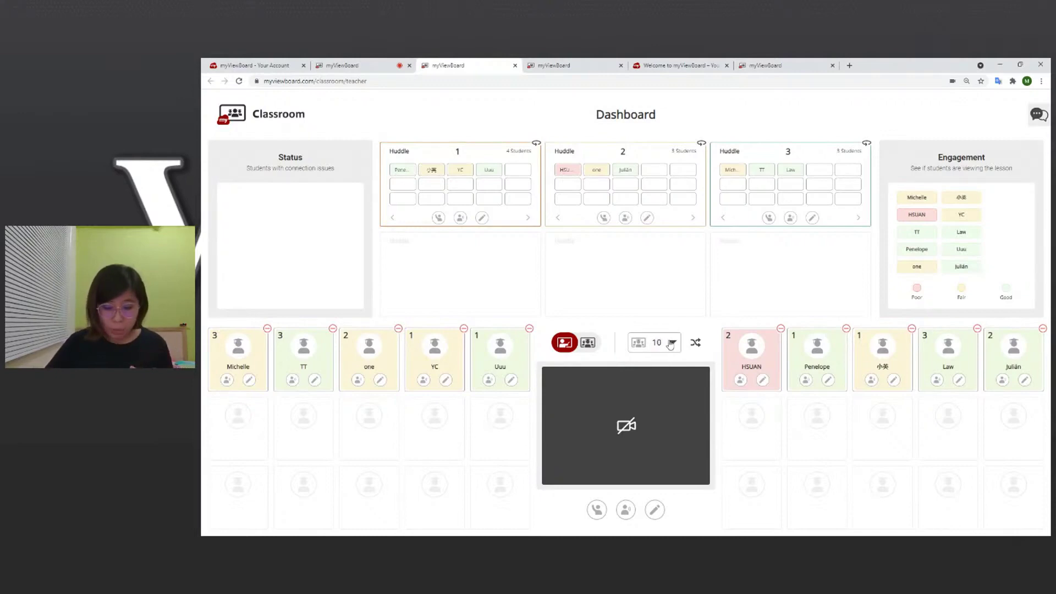
- On the Dashboard, randomly shuffle the students into 10 huddles with the current huddle page reset, and return to the teacher canvas
left_click(695, 342)
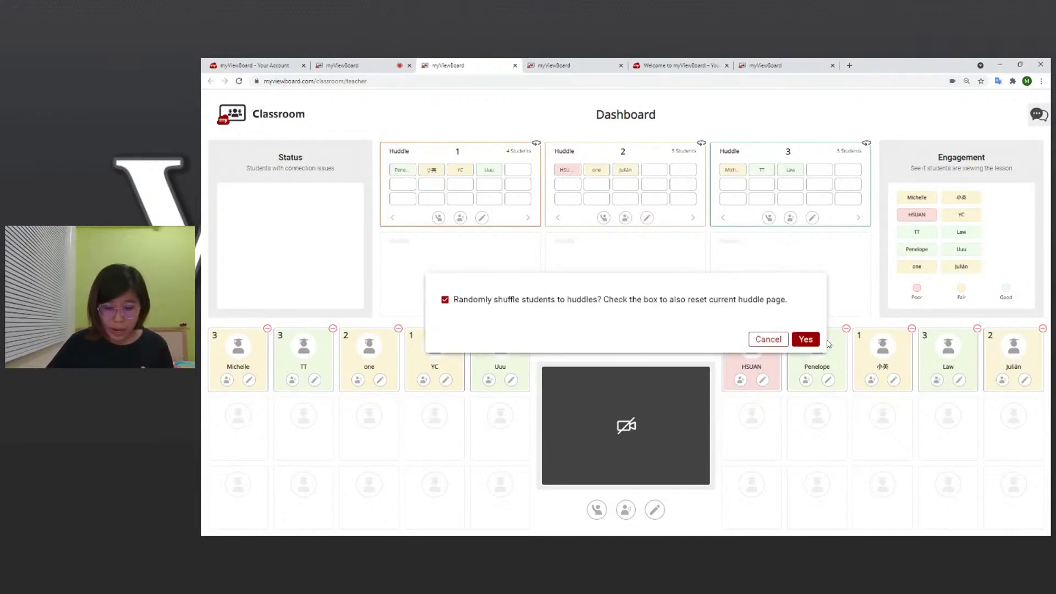
left_click(806, 339)
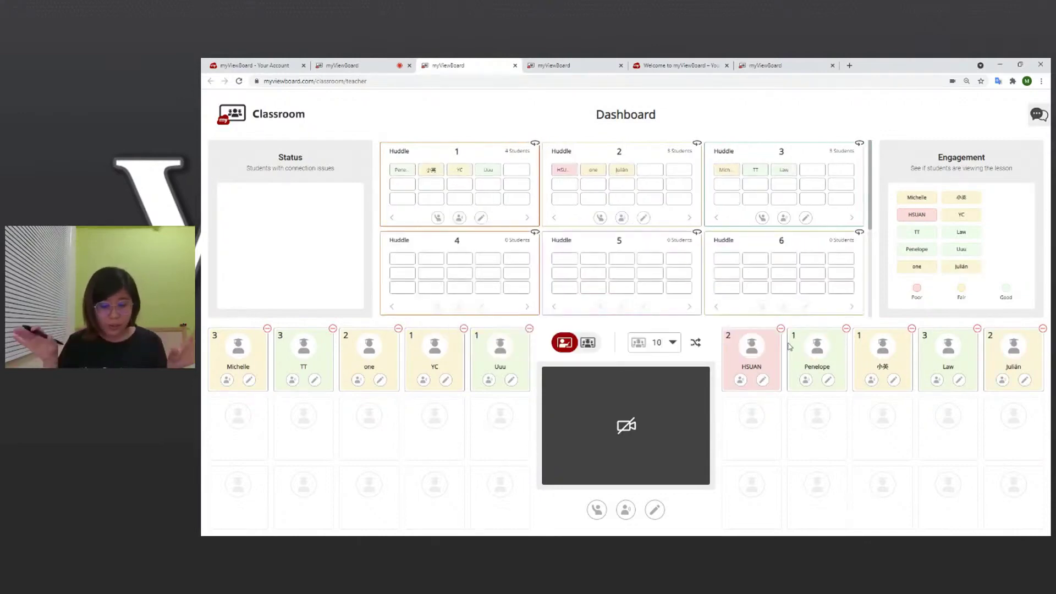
left_click(699, 342)
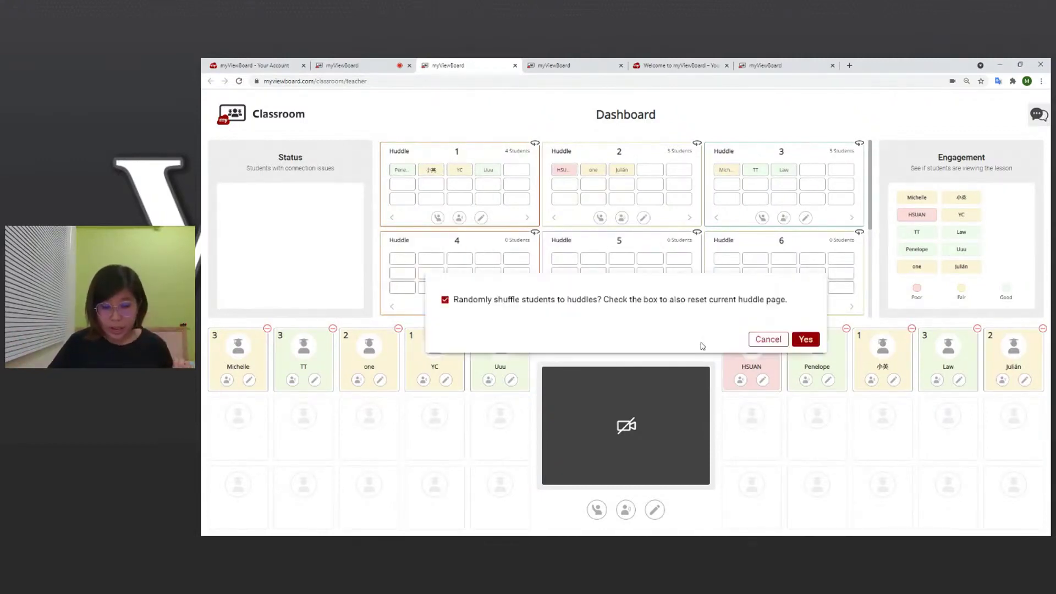
left_click(813, 340)
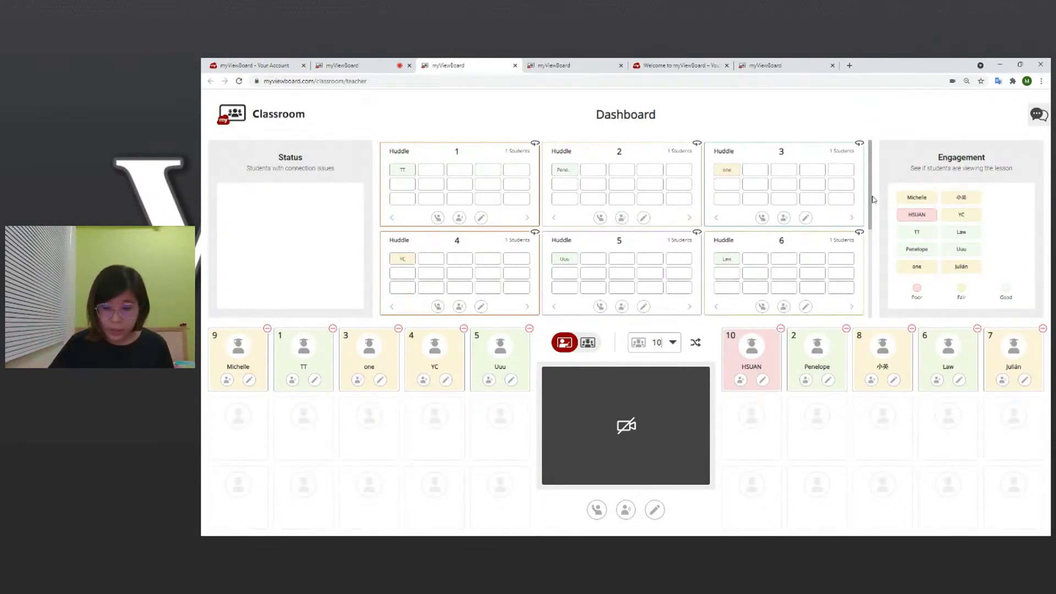
mouse_move(873, 200)
left_mouse_down()
mouse_move(877, 335)
mouse_move(876, 193)
left_mouse_up()
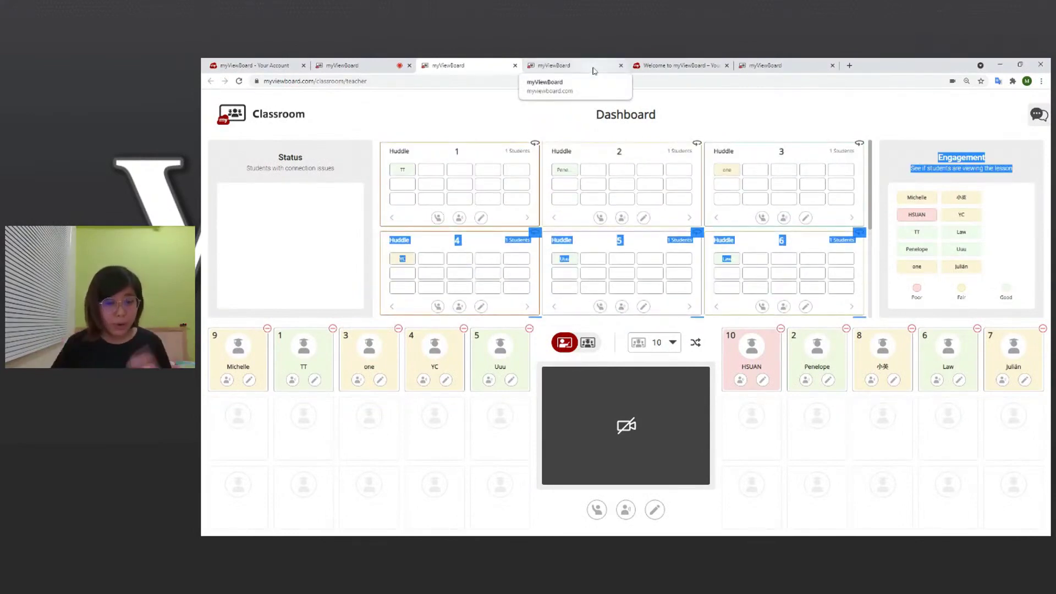
left_click(383, 69)
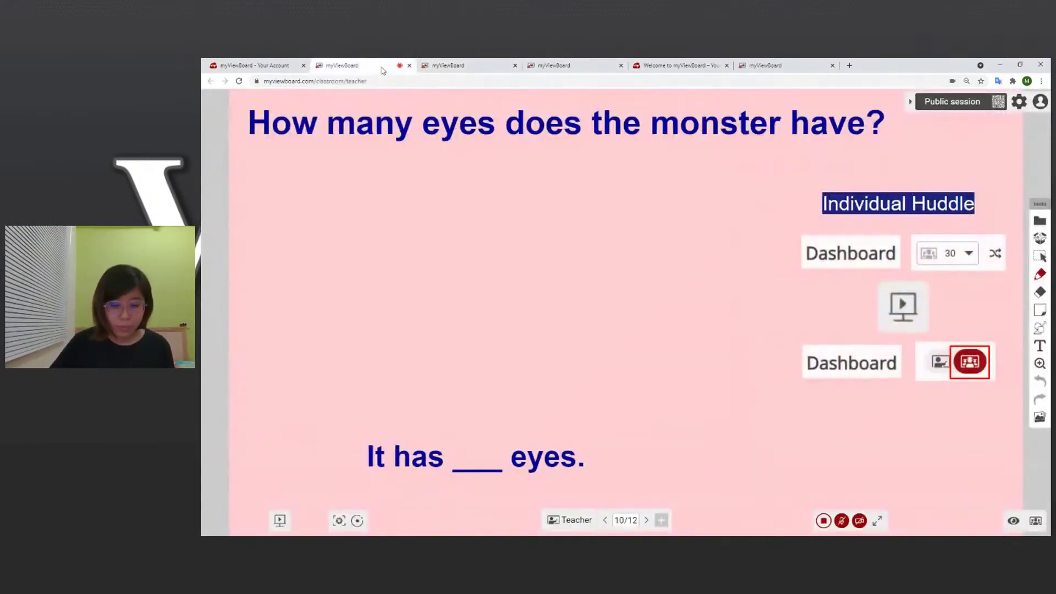
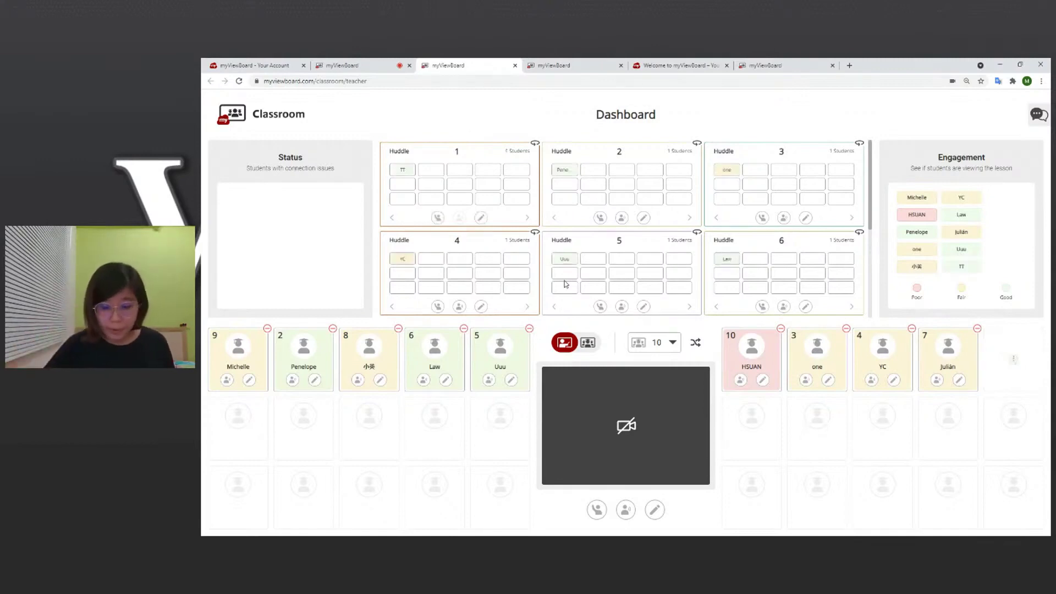
- Start a huddle discussion from the Dashboard with the timer set to 1 minute
left_click(592, 344)
left_click(621, 325)
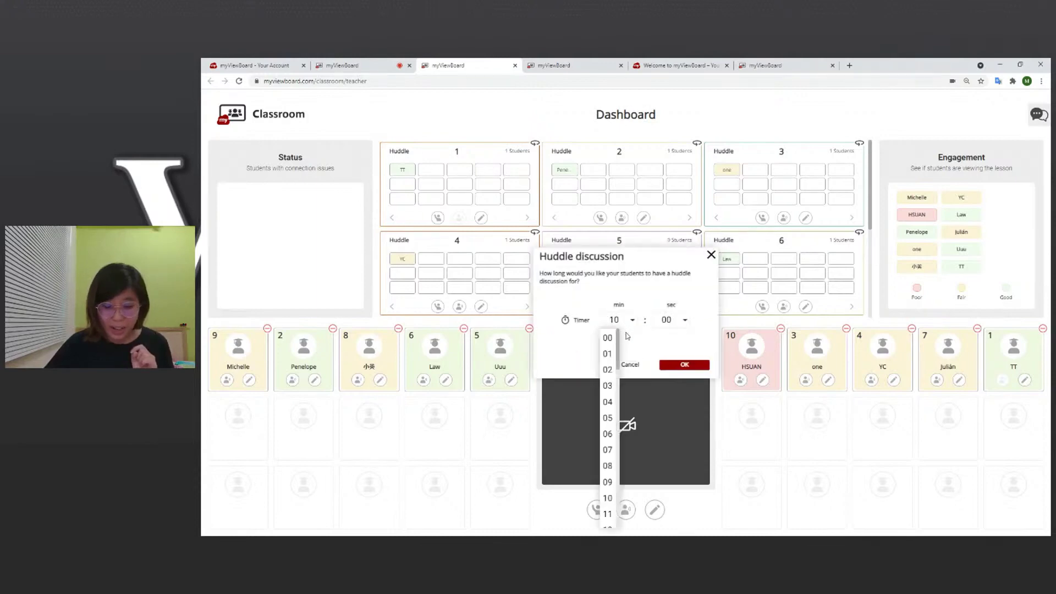
left_click(610, 358)
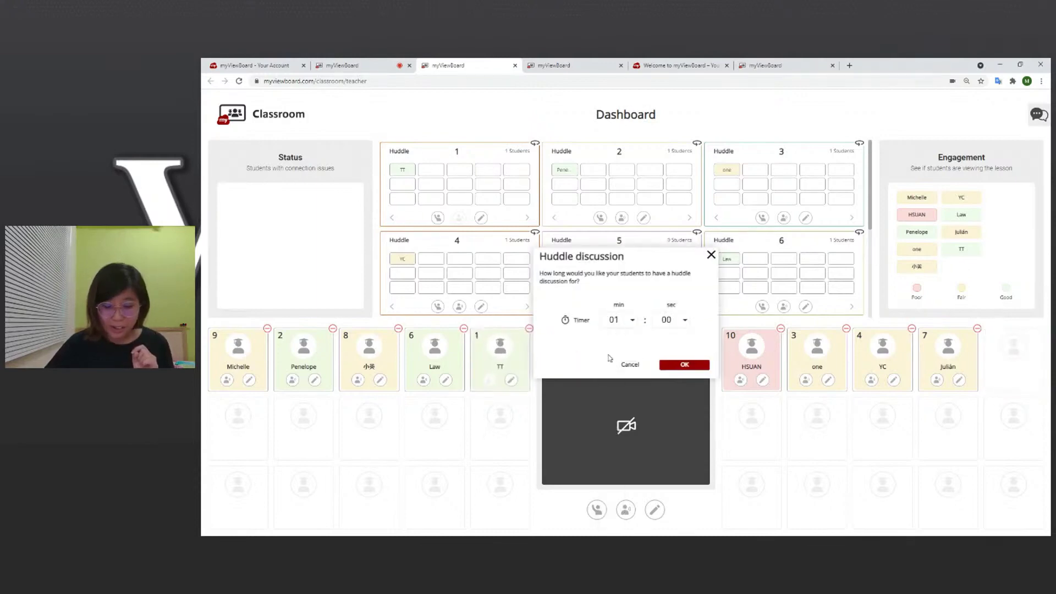
left_click(671, 363)
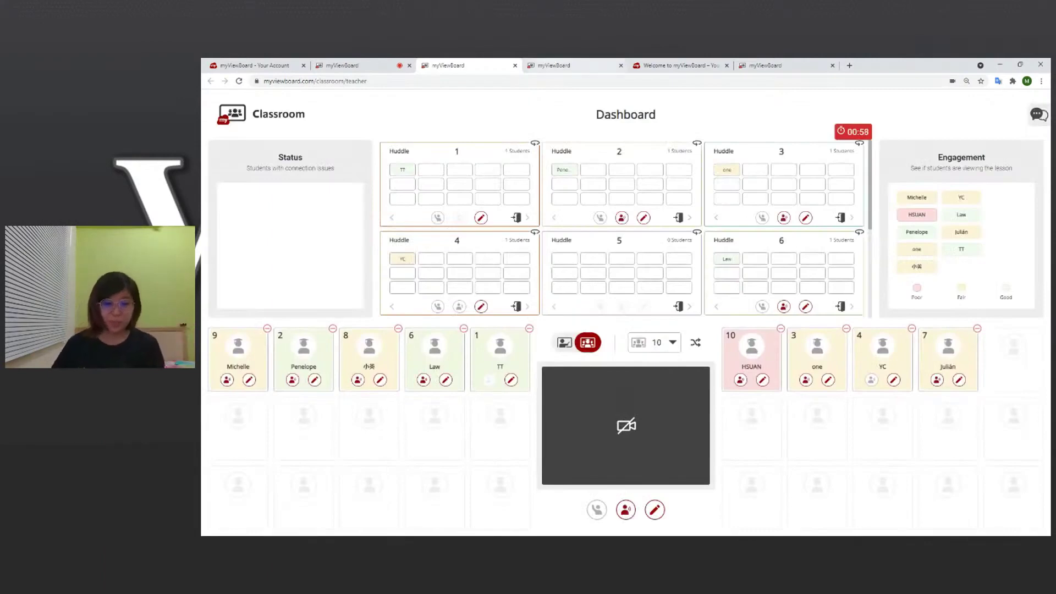
- Check the student's discussion view, and revoke speaking permission for all students on the Dashboard
left_click(562, 70)
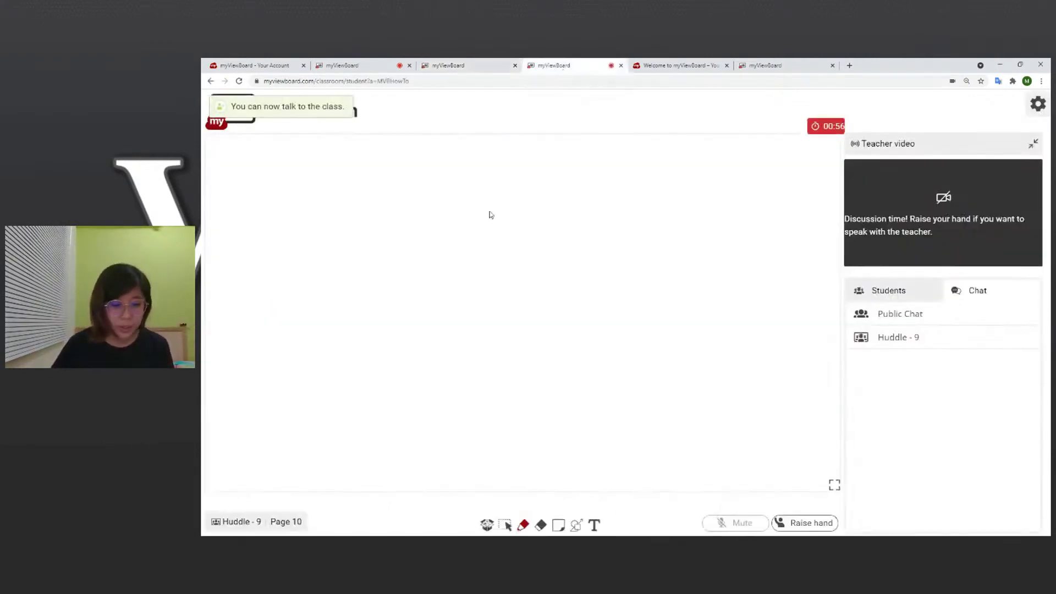
left_click(468, 65)
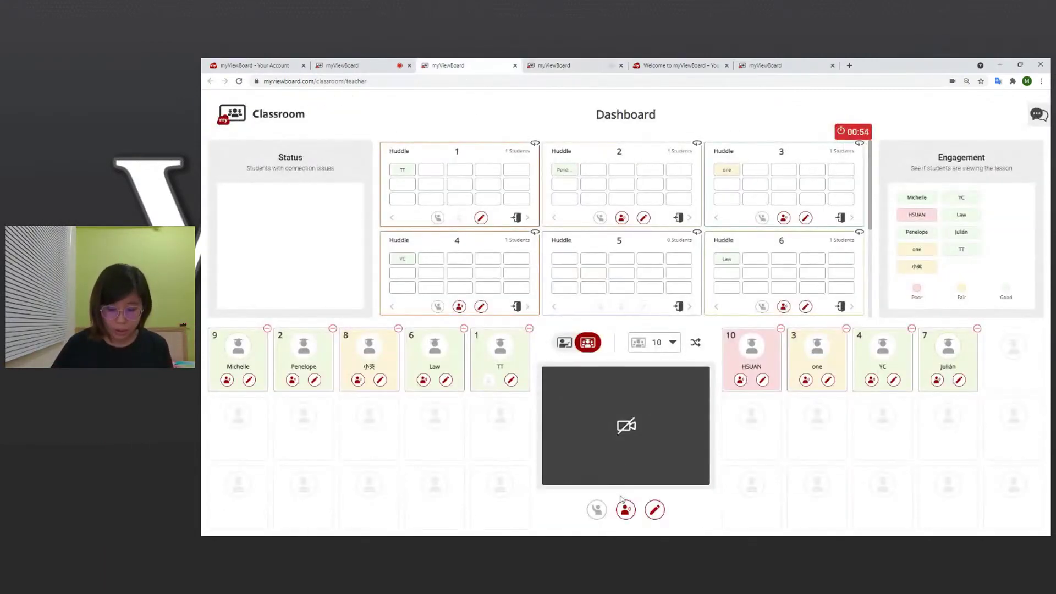
left_click(626, 510)
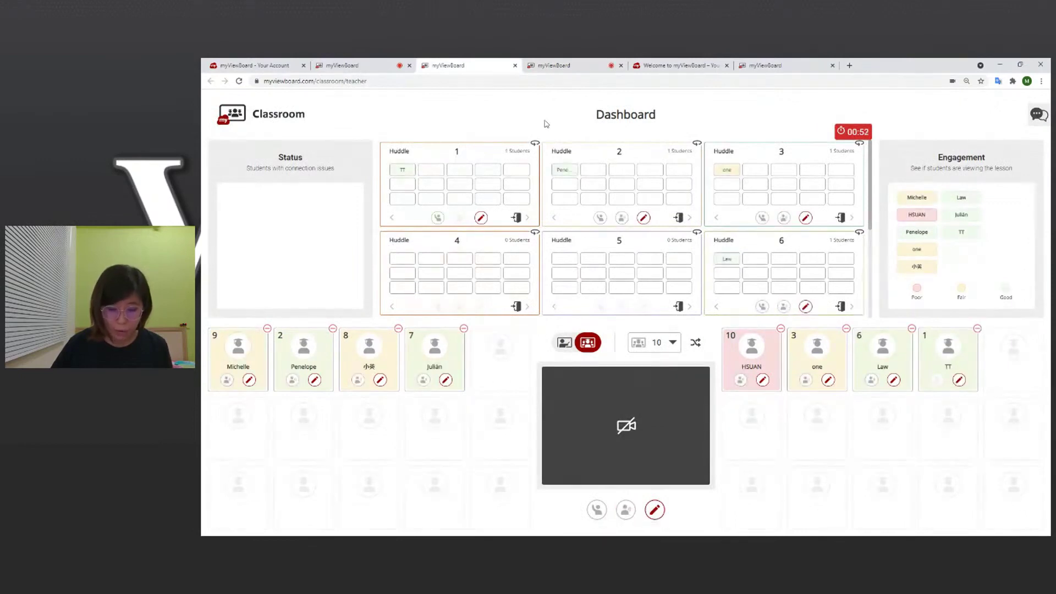
- In the student's browser tab, draw a hash-shaped grid of two vertical and two slanted lines on Huddle 9's page with the pen
left_click(544, 67)
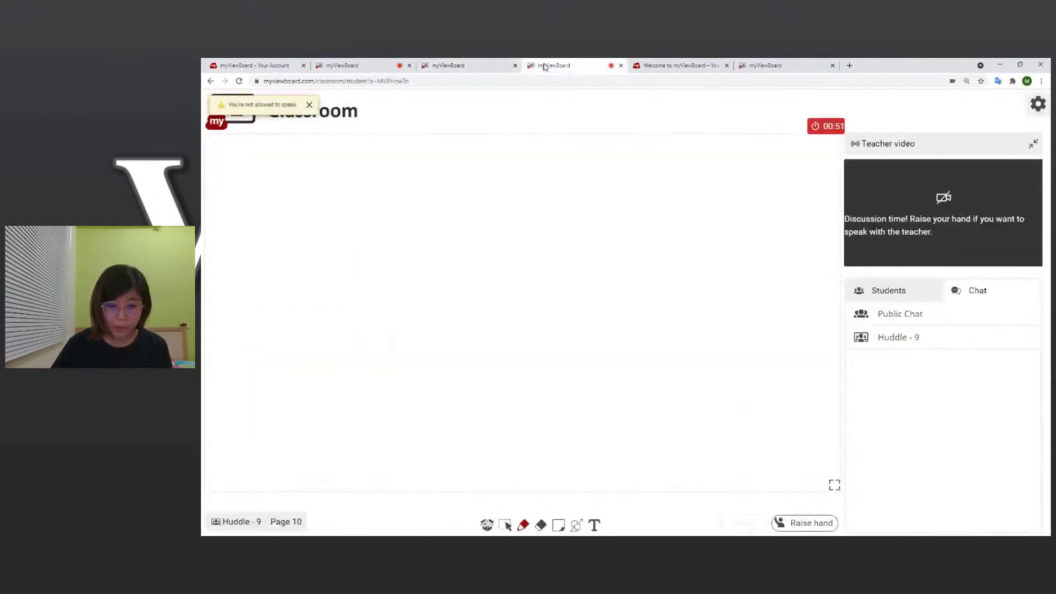
left_click(522, 527)
left_click_drag(462, 237, 488, 348)
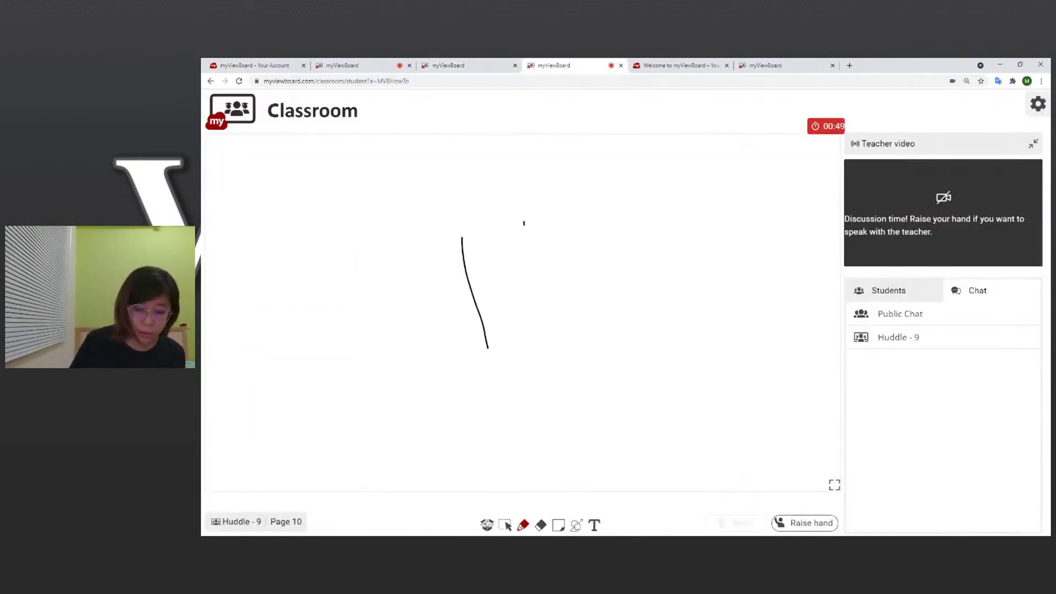
left_click_drag(523, 222, 554, 317)
mouse_move(439, 284)
left_mouse_down()
mouse_move(427, 290)
mouse_move(578, 233)
left_mouse_up()
left_click_drag(439, 322, 612, 261)
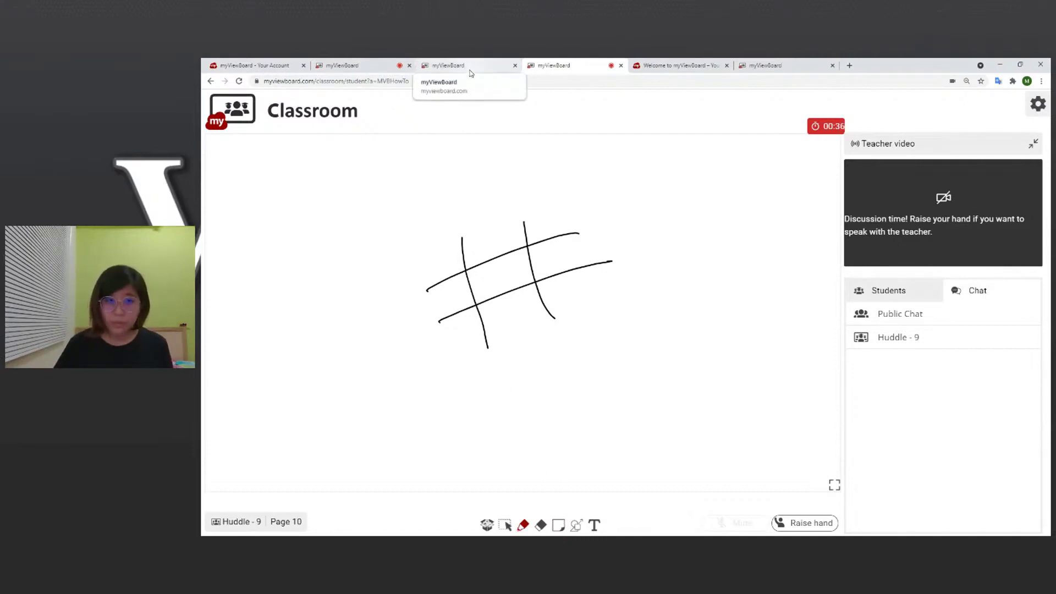
- Open Huddle 3's canvas from the teacher's Huddle Overview and draw a check mark beside the boxed answer 4
left_click(381, 73)
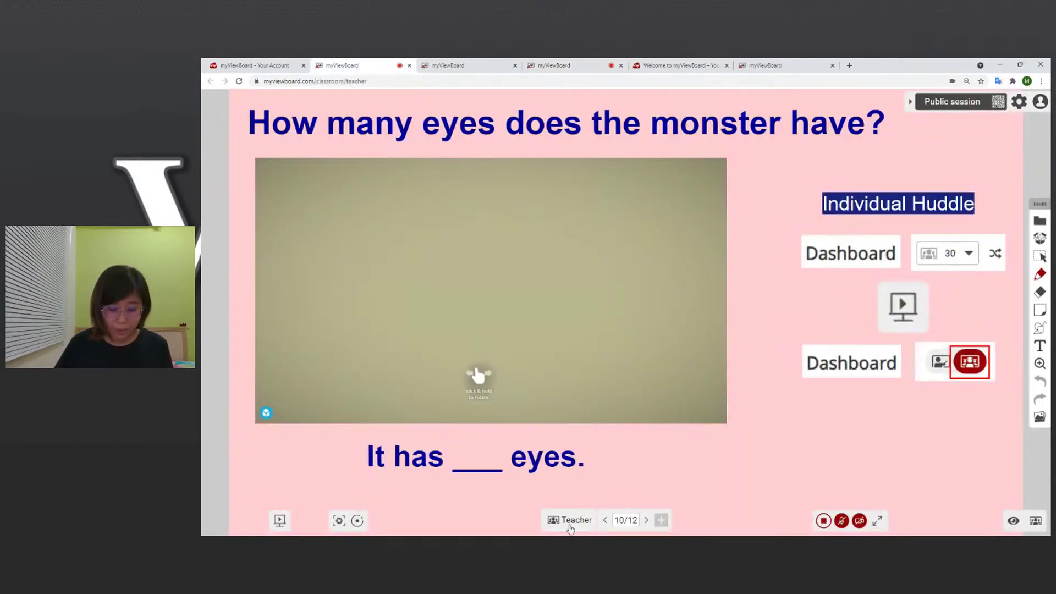
left_click(575, 521)
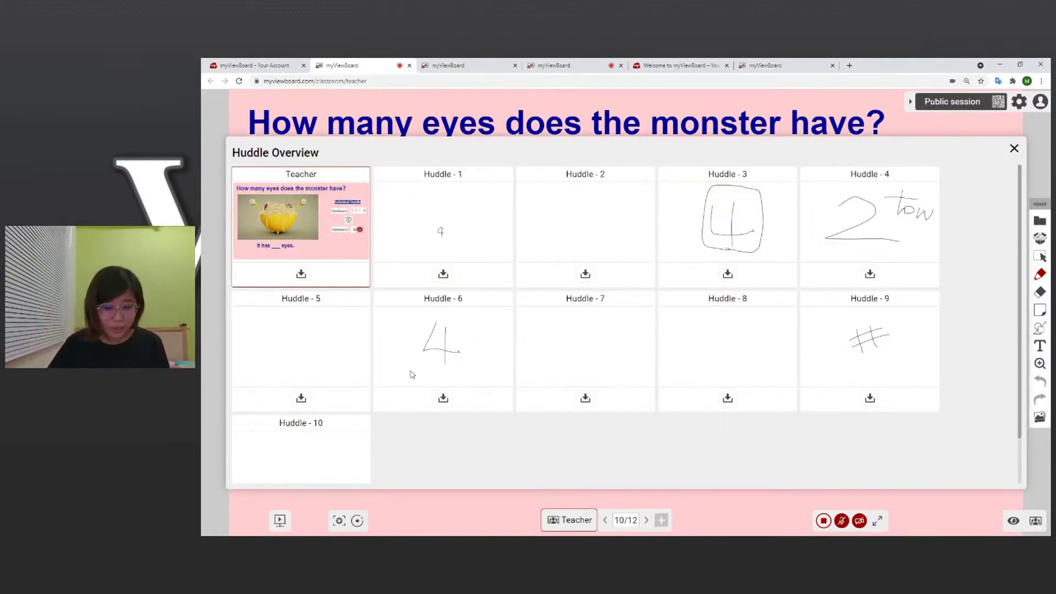
left_click(682, 235)
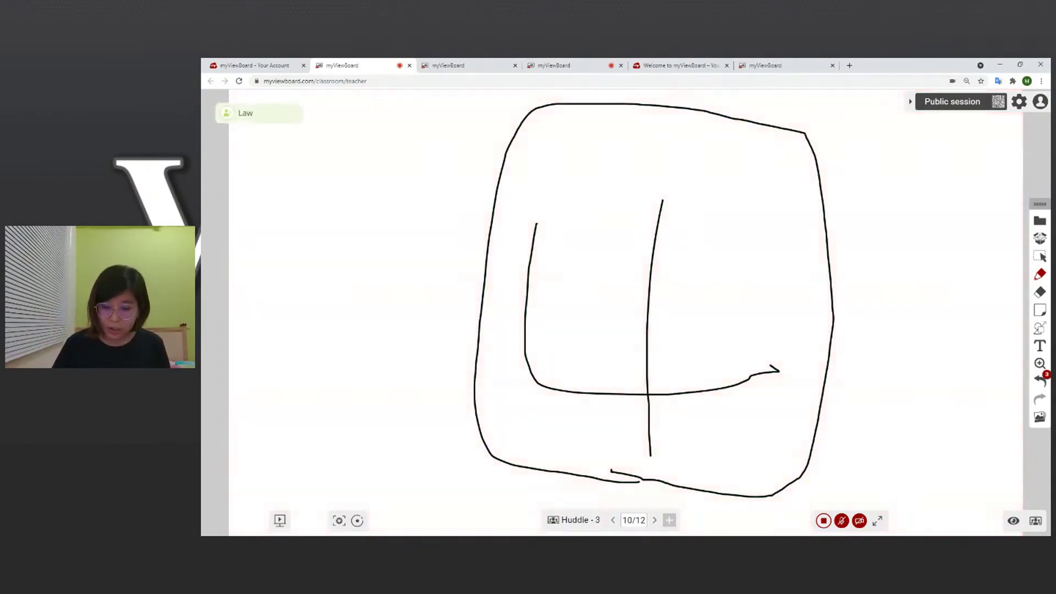
left_click(496, 70)
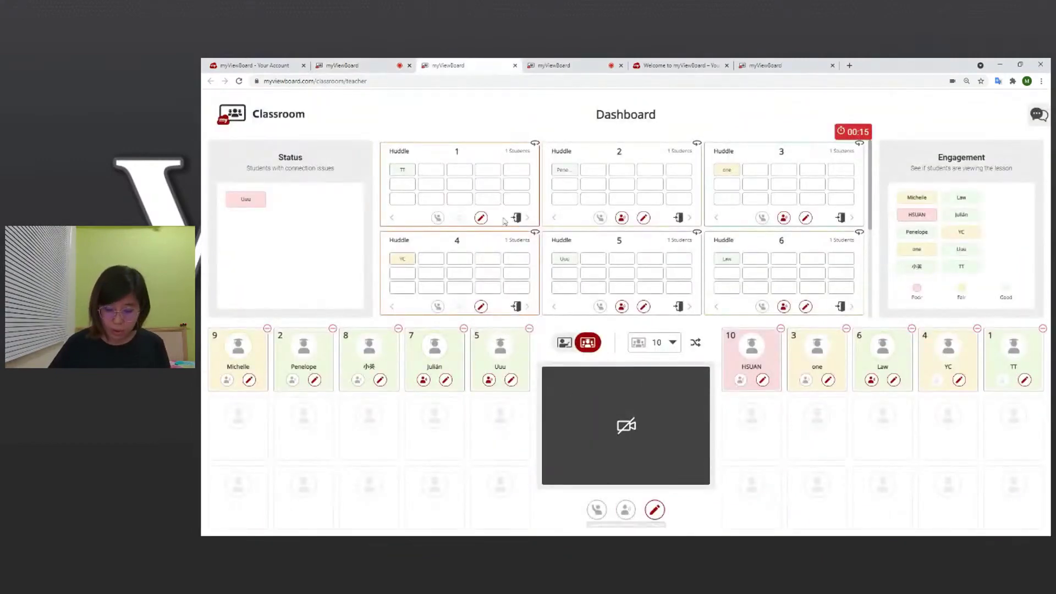
left_click(377, 68)
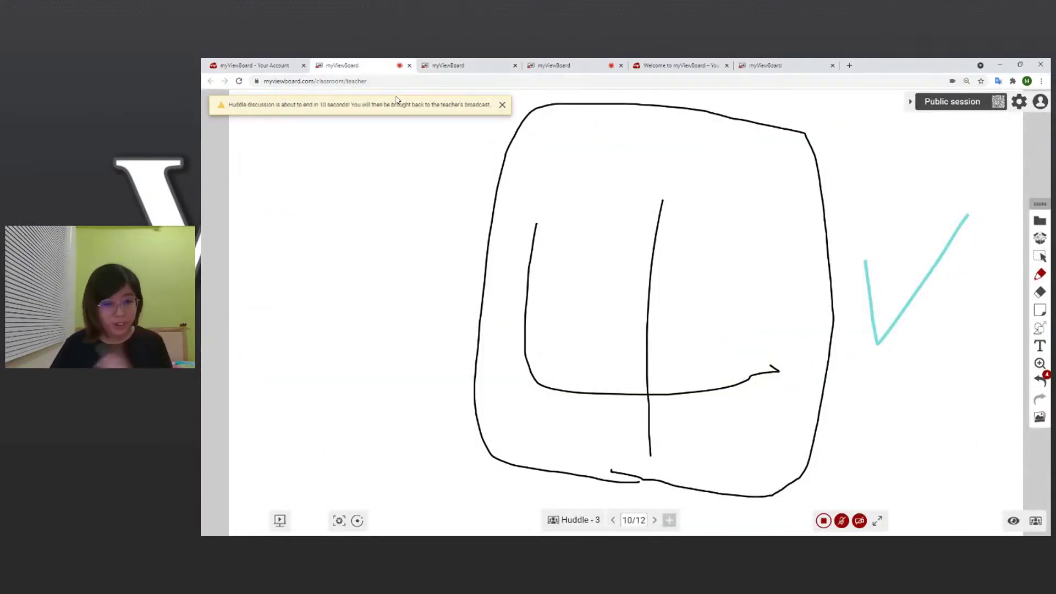
- Review all the huddles' answers in the Huddle Overview and return to the teacher canvas
left_click(562, 528)
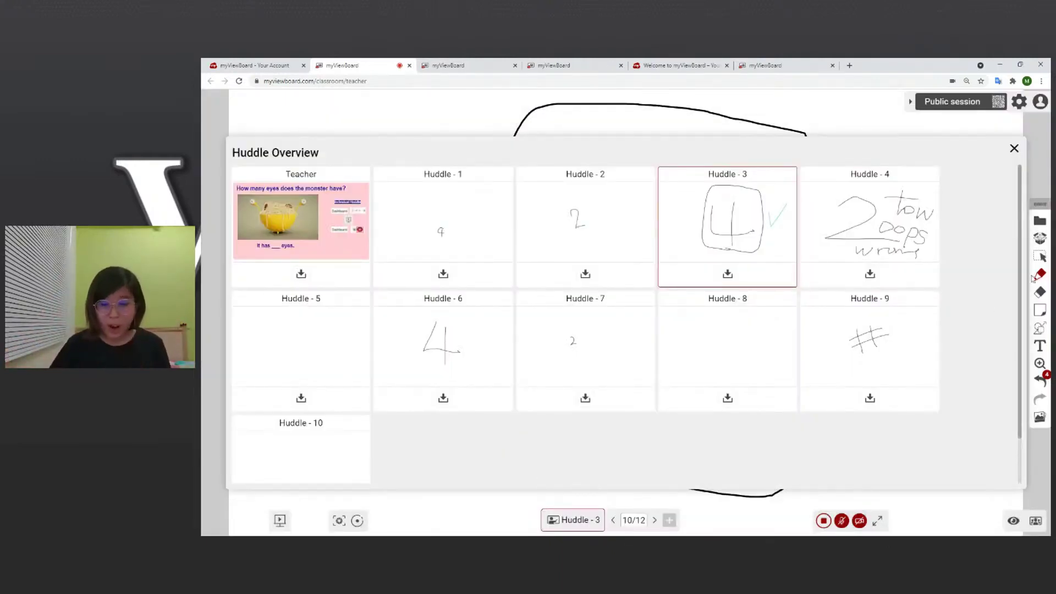
left_click(1016, 150)
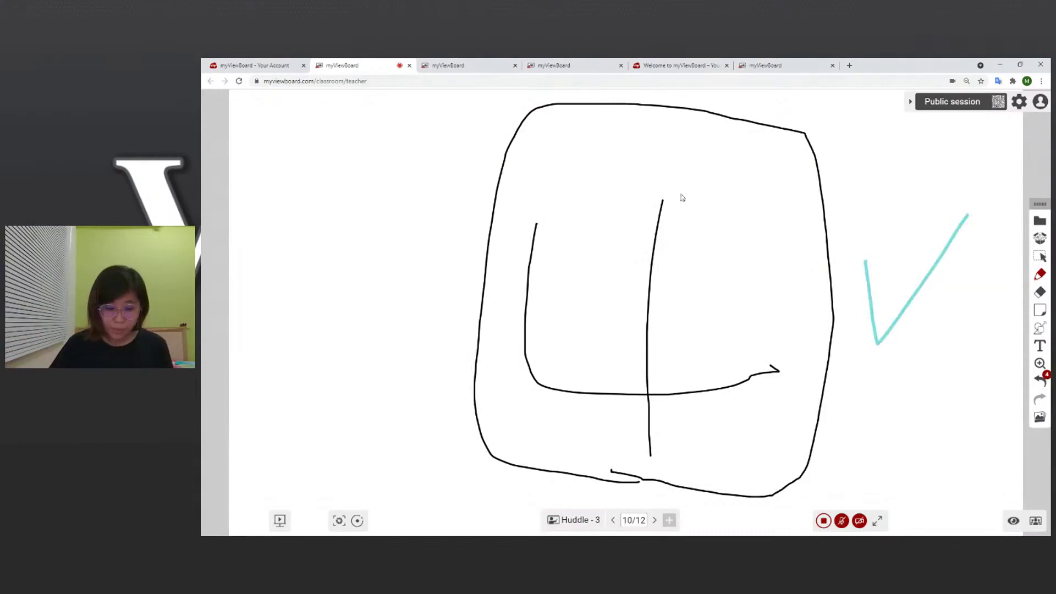
left_click(576, 520)
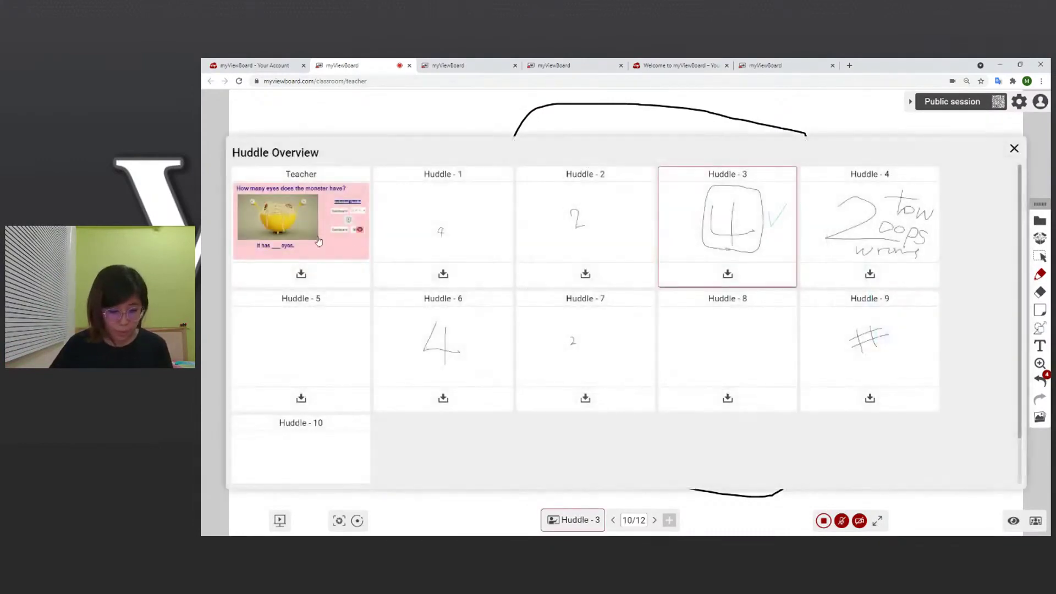
left_click(318, 240)
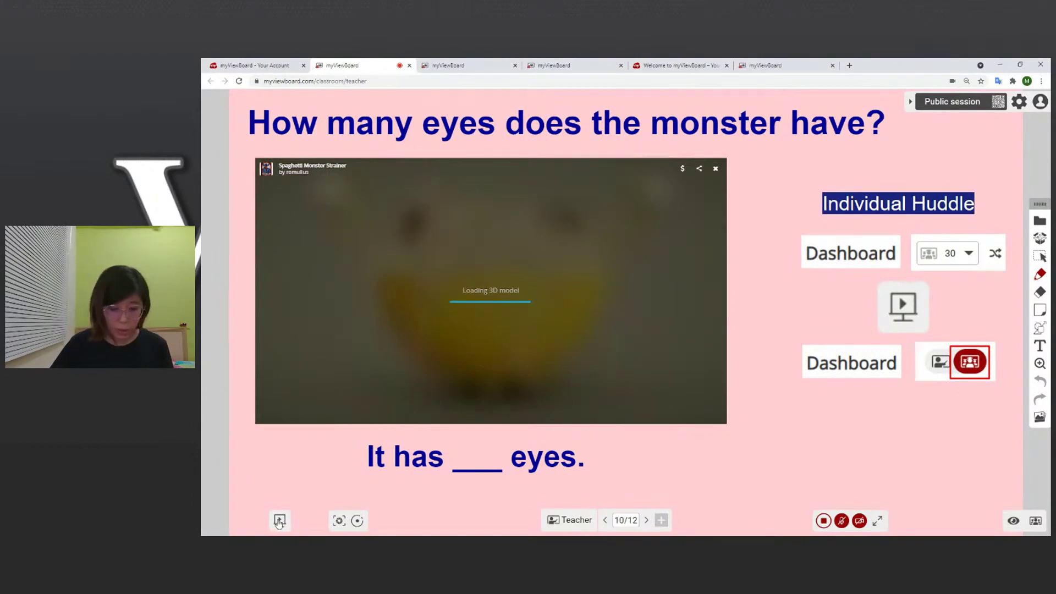
- In presentation mode, rotate the 3D monster to a top view and handwrite 1, 2, 3 and 4 beside its eyes, then exit the mode
left_click(280, 520)
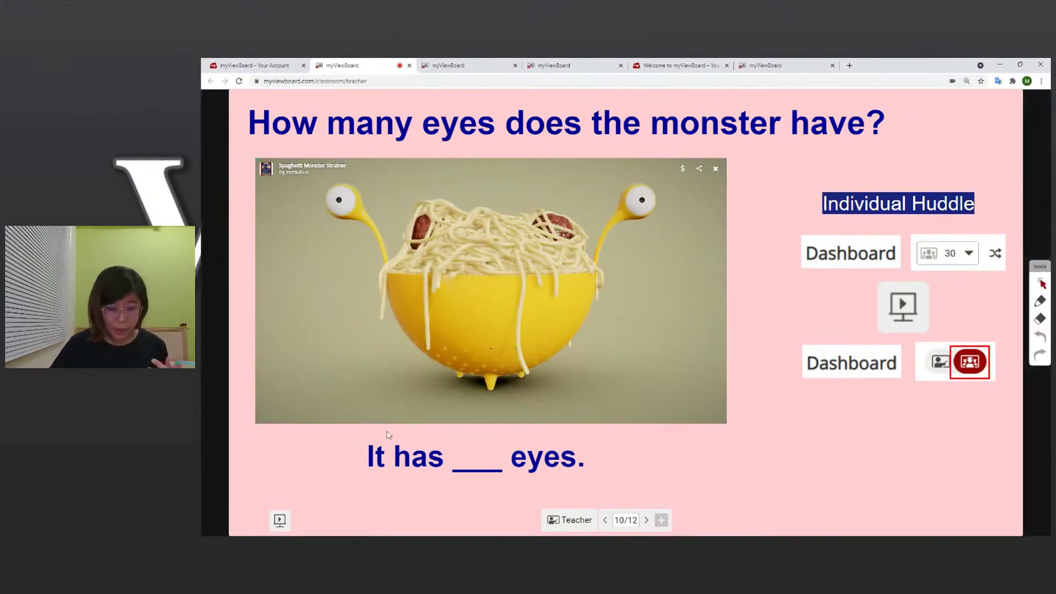
left_click_drag(471, 275, 468, 323)
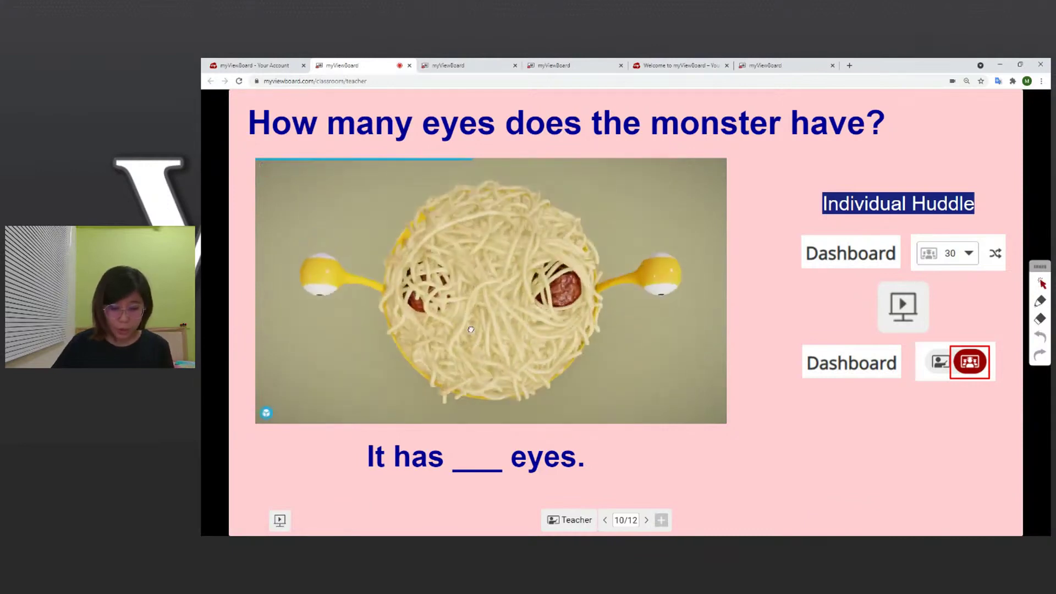
left_click(1040, 301)
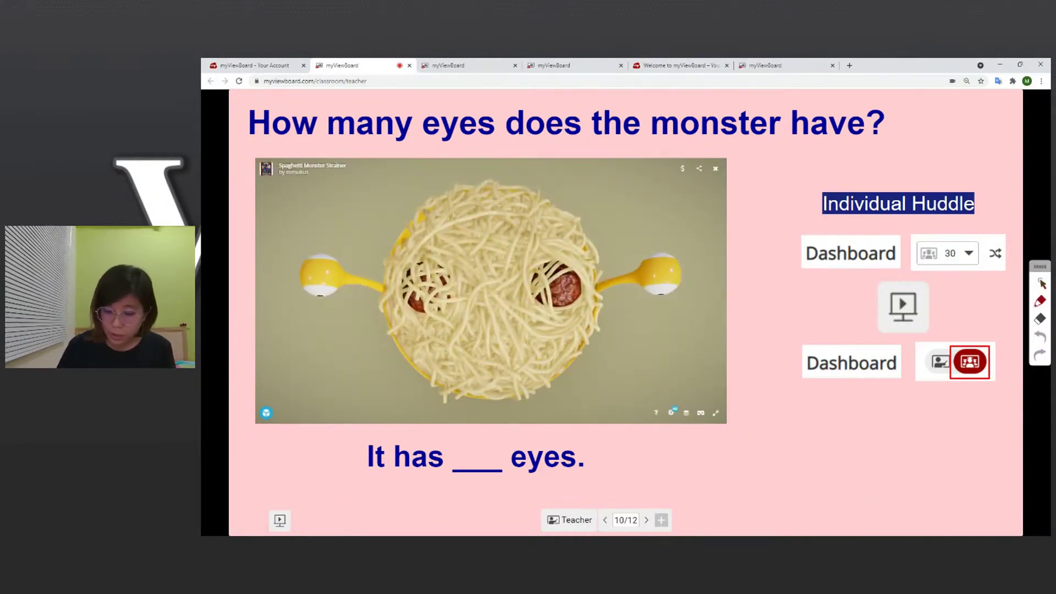
left_click_drag(320, 201, 320, 234)
left_click_drag(649, 209, 679, 235)
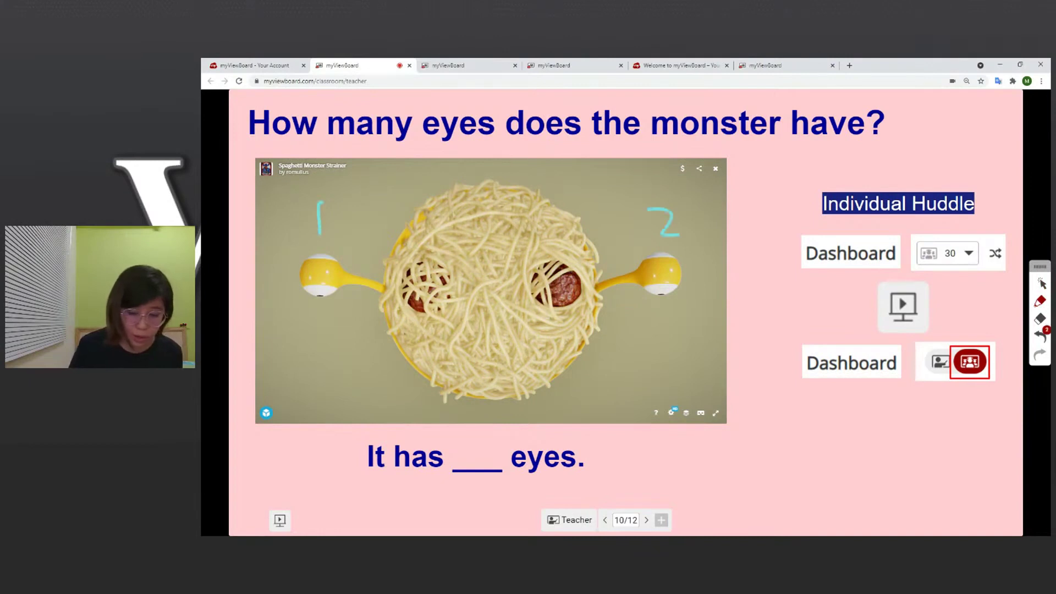
mouse_move(300, 325)
left_mouse_down()
mouse_move(312, 318)
mouse_move(312, 352)
left_mouse_up()
left_click_drag(656, 307, 667, 334)
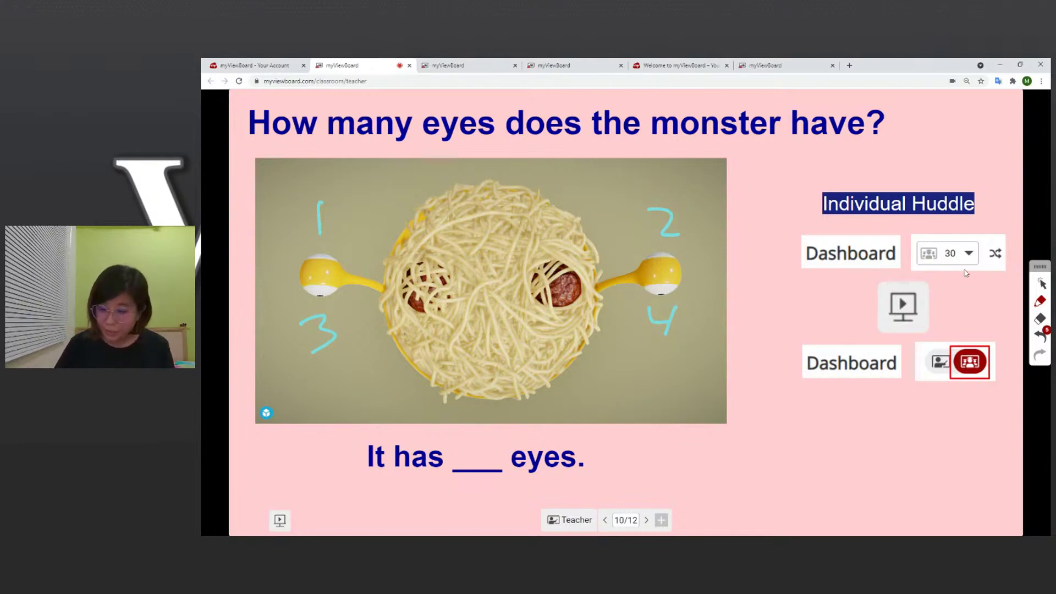
left_click(1042, 283)
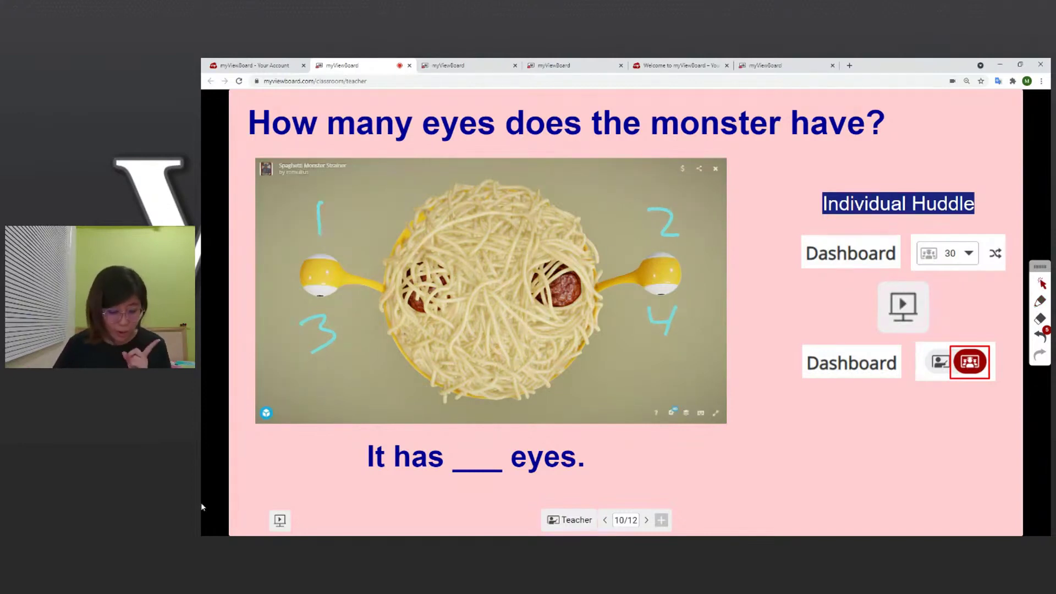
left_click(280, 520)
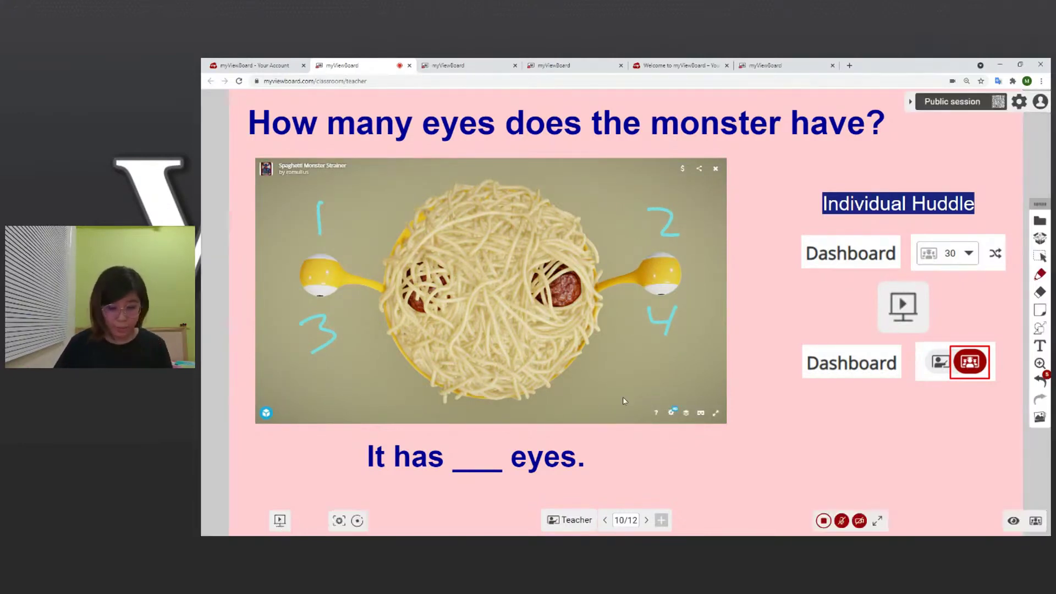
- Advance the lesson past the Toolbar page to the Classroom Resources page, page 12
left_click(647, 520)
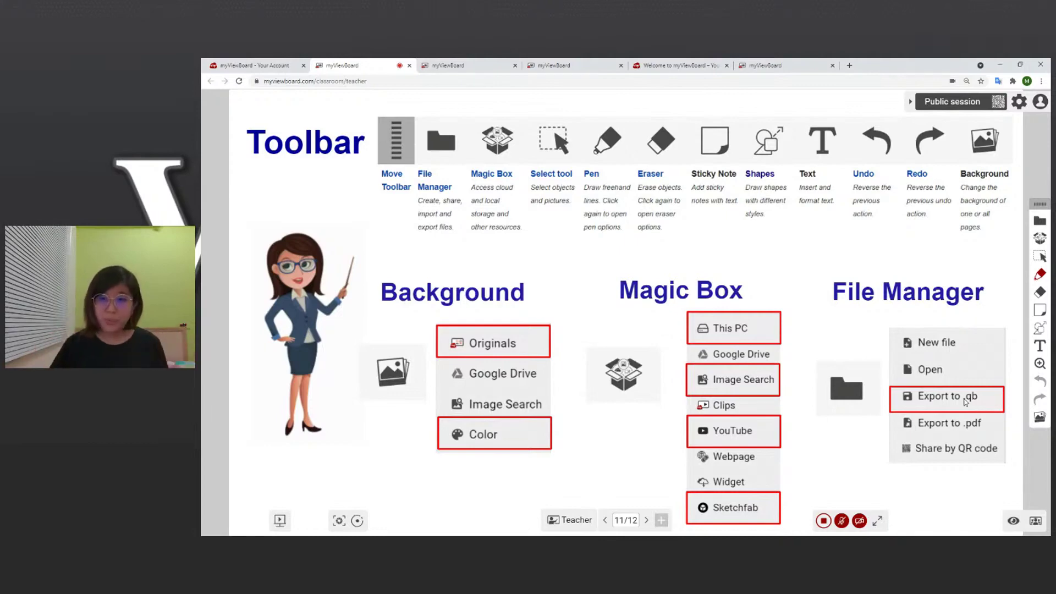
left_click(646, 521)
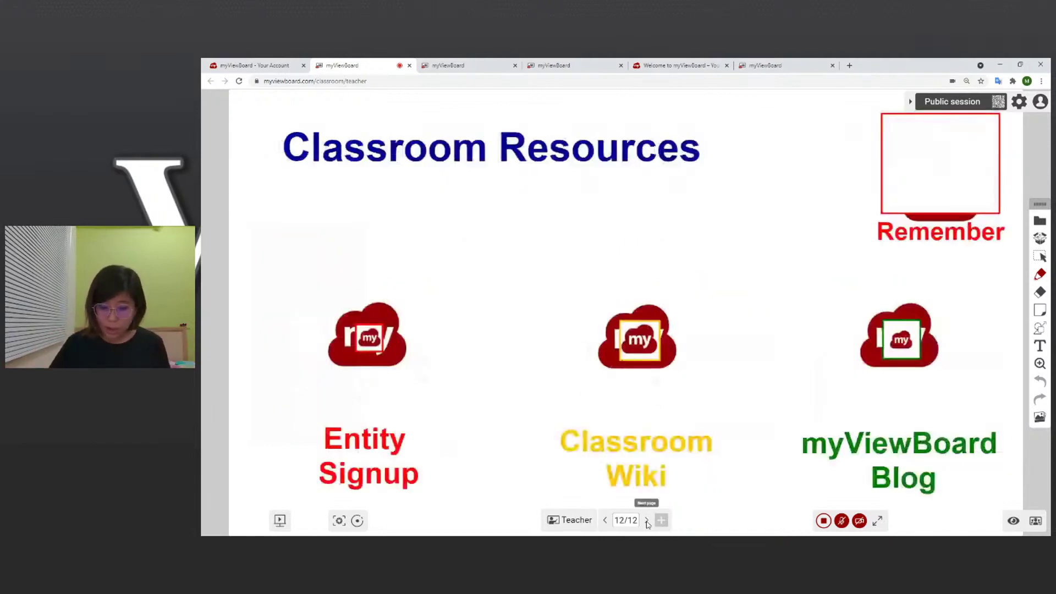